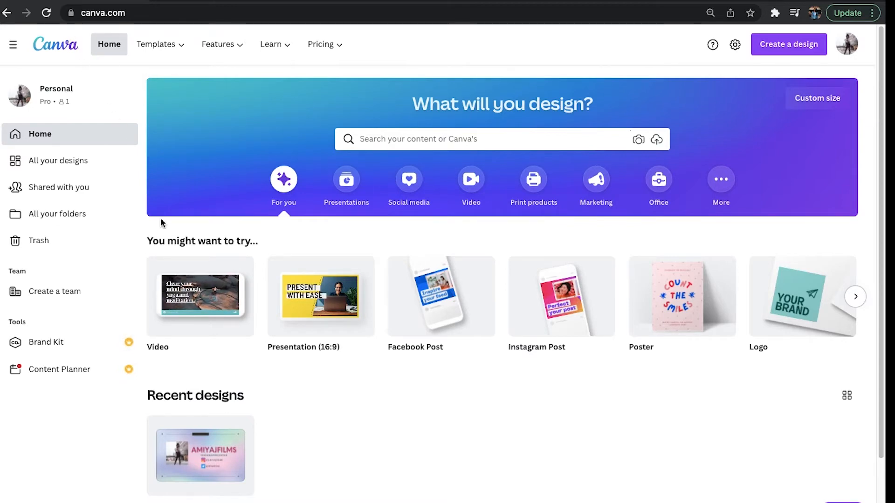
Create a blank 1920 × 1080 px Video design.
{"action": "mouse_move", "coordinate": [211, 328]}
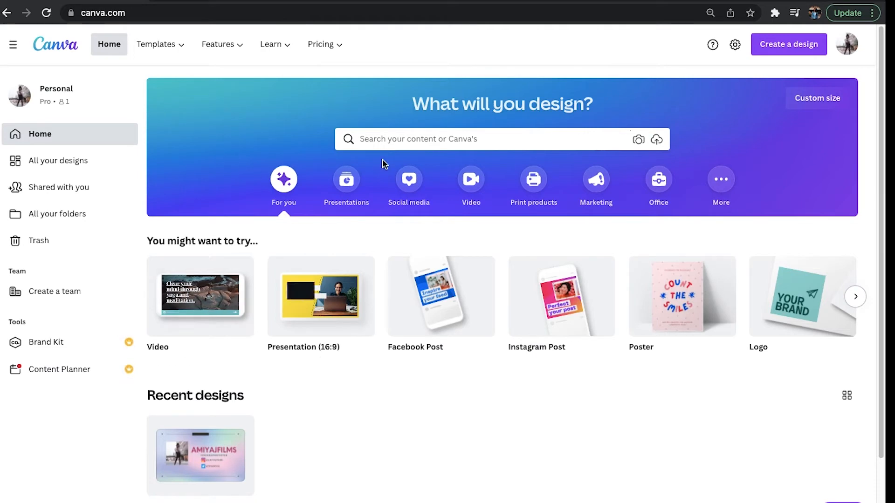
{"action": "mouse_move", "coordinate": [226, 303]}
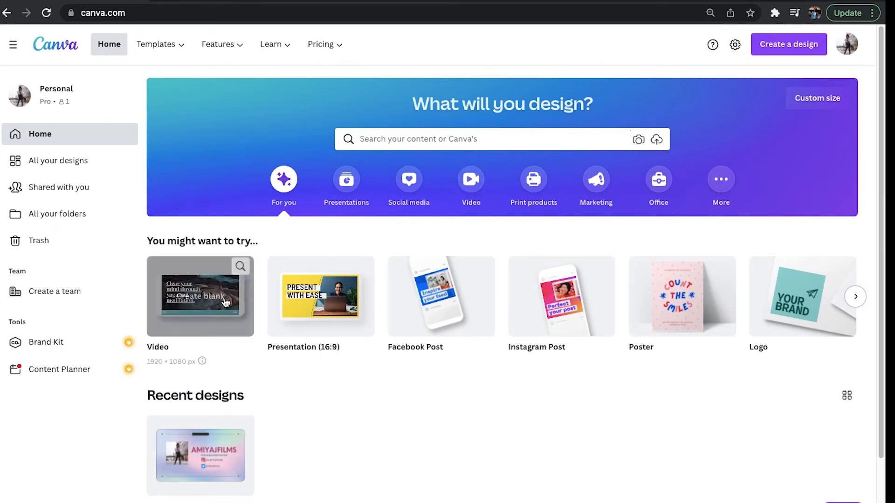
{"action": "left_click", "coordinate": [197, 307]}
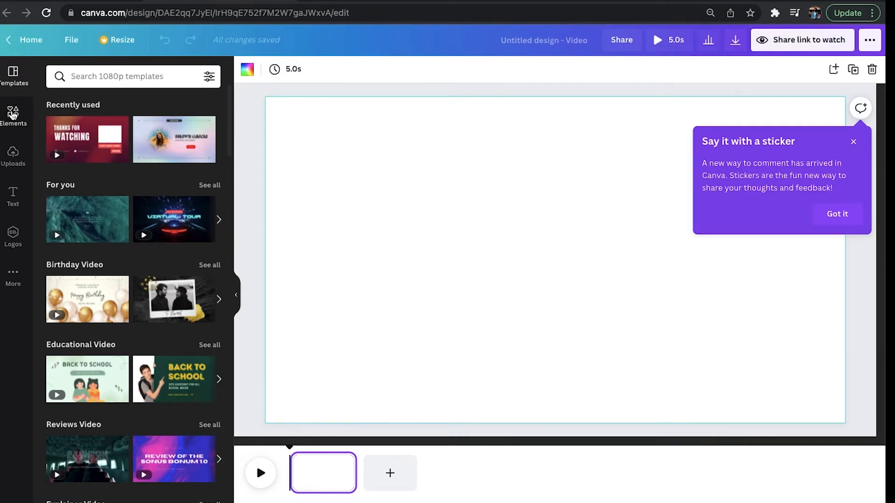
Look through the available elements, uploads, text styles, logos and additional apps for the video design.
{"action": "left_click", "coordinate": [13, 113]}
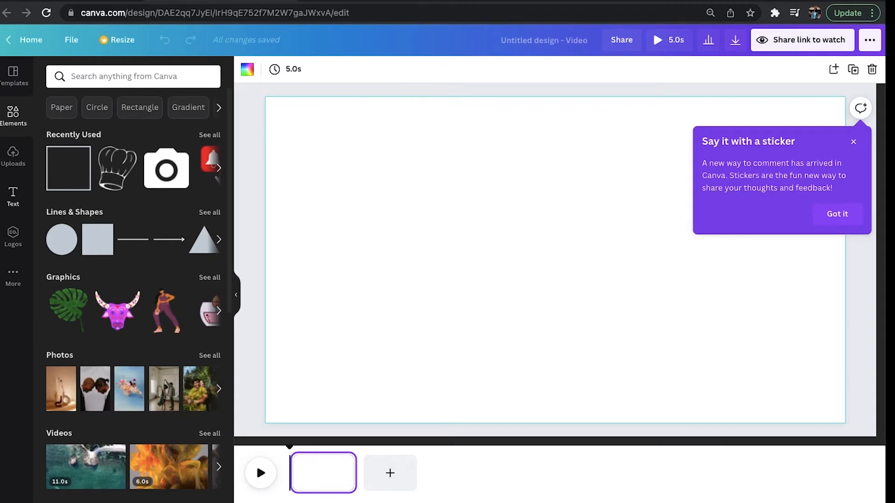
{"action": "left_click", "coordinate": [11, 166]}
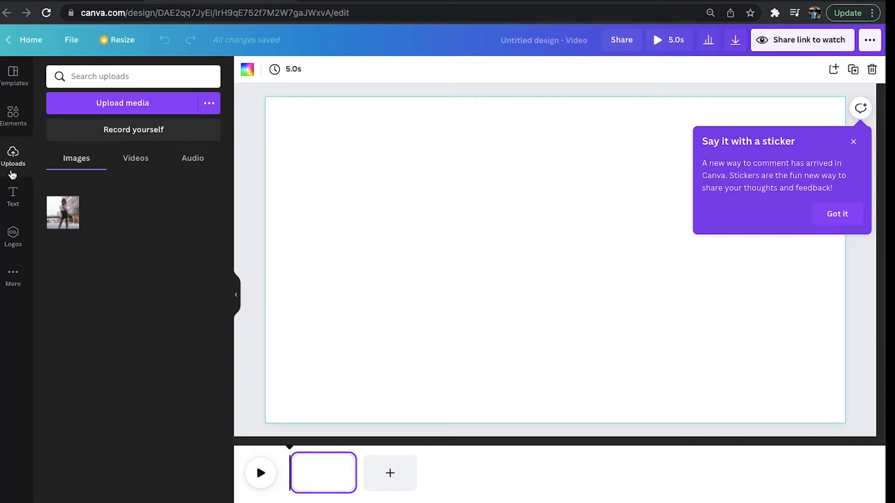
{"action": "left_click", "coordinate": [14, 192]}
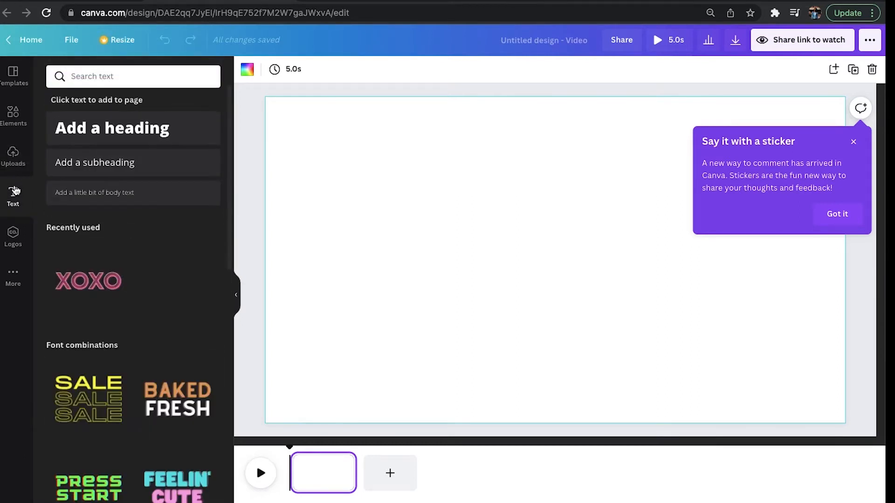
{"action": "left_click", "coordinate": [11, 235]}
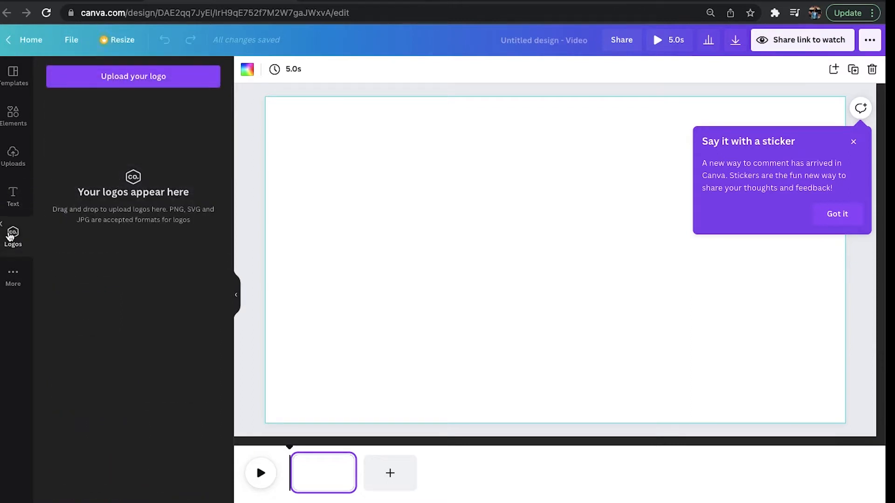
{"action": "left_click", "coordinate": [17, 278]}
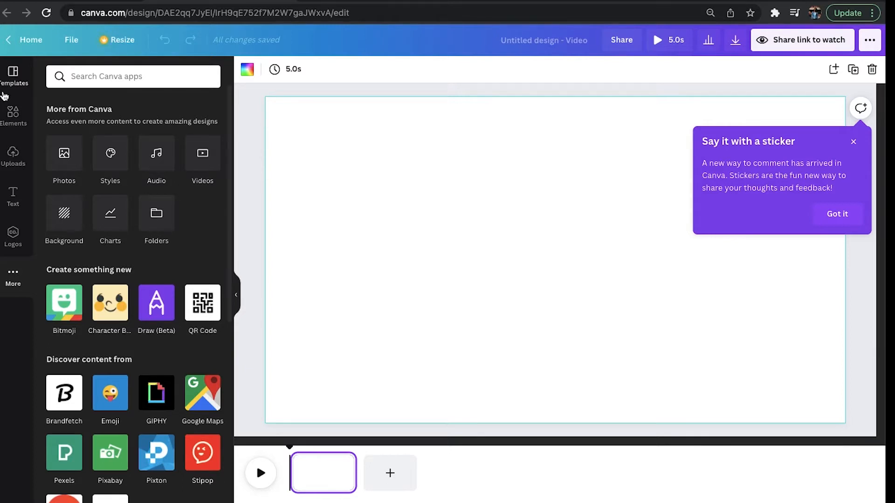
Find templates for "Youtube Intro", apply the pastel "Fashion Reviewer" welcome template to the page, and dismiss the sticker tip.
{"action": "left_click", "coordinate": [6, 95]}
{"action": "left_click", "coordinate": [85, 81]}
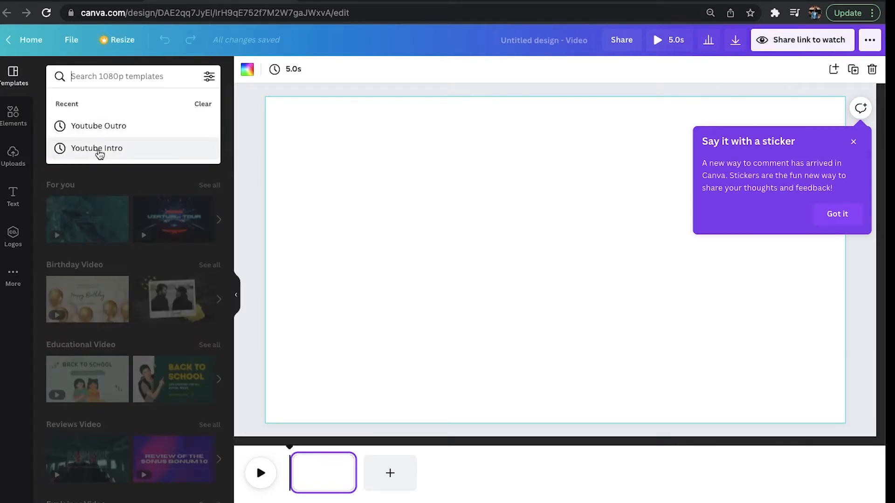
{"action": "left_click", "coordinate": [99, 150]}
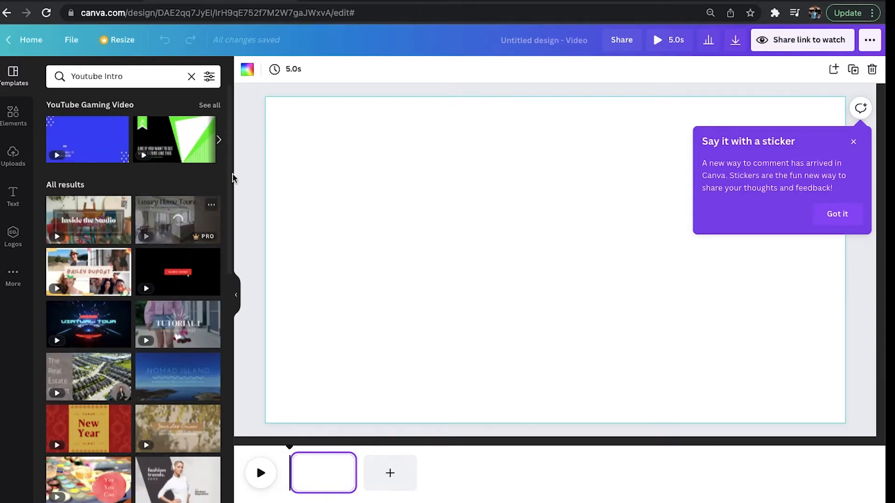
{"action": "left_click_drag", "start_coordinate": [230, 141], "coordinate": [231, 320]}
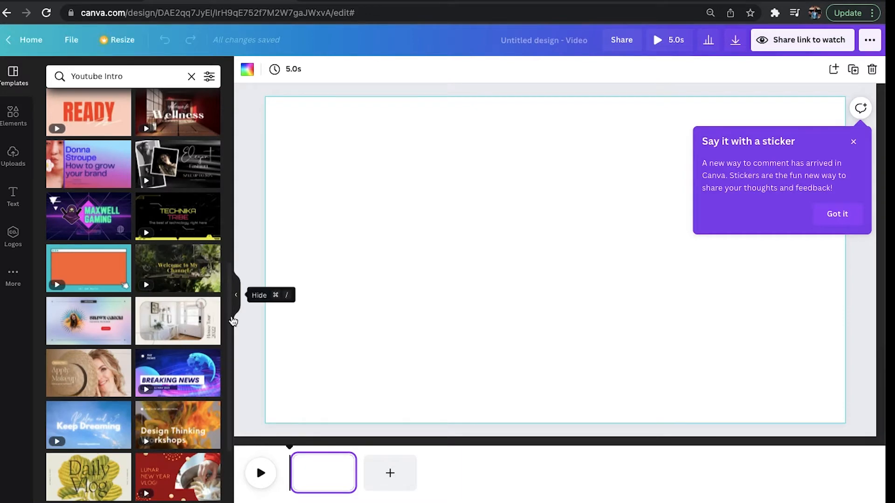
{"action": "mouse_move", "coordinate": [211, 295]}
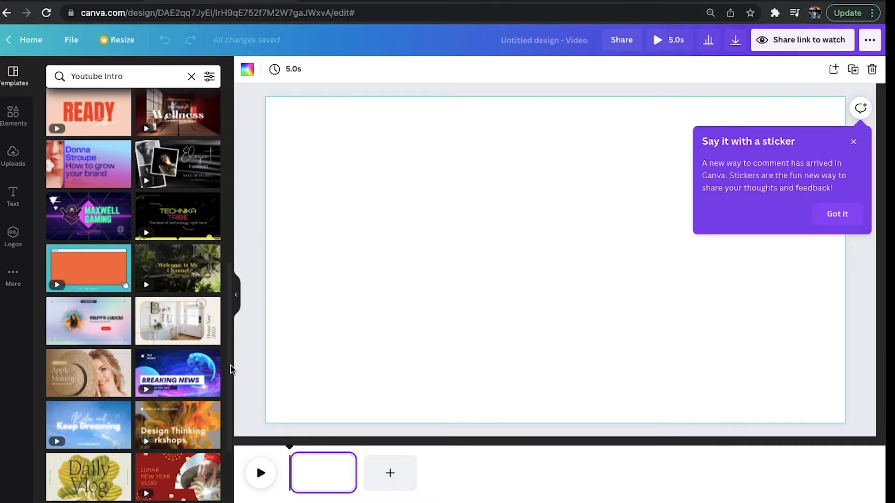
{"action": "left_click", "coordinate": [100, 329]}
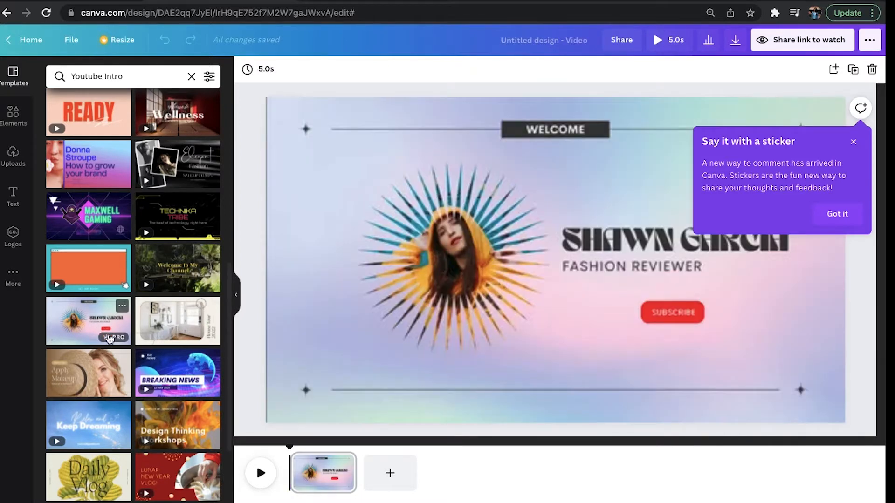
{"action": "left_click", "coordinate": [853, 142]}
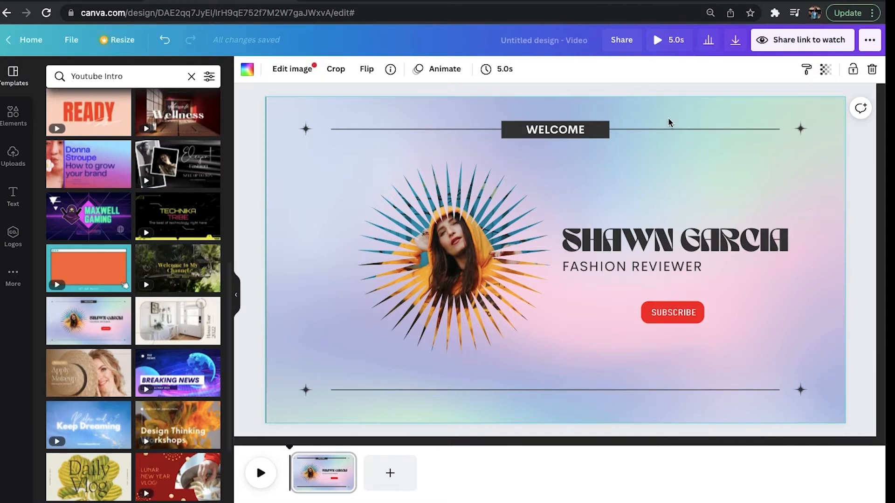
Delete the woman's photo together with its sunburst frame, and bring up the uploaded images.
{"action": "left_click", "coordinate": [479, 233]}
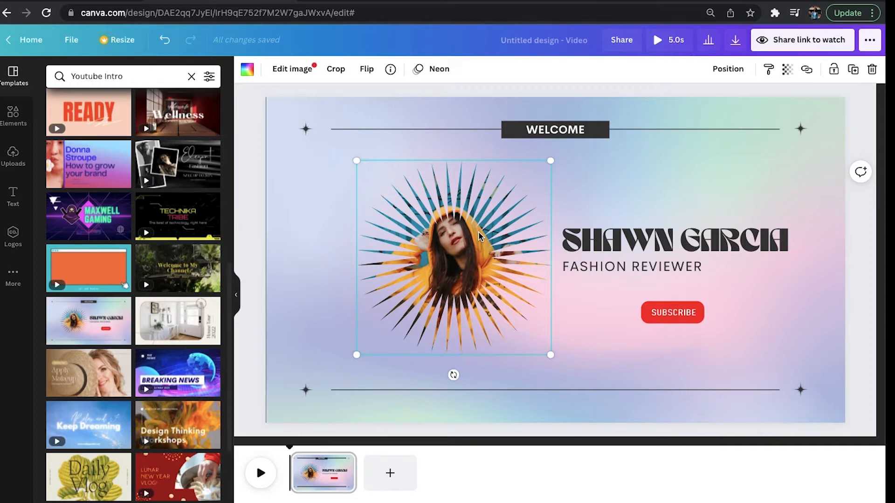
{"action": "key", "text": "Delete"}
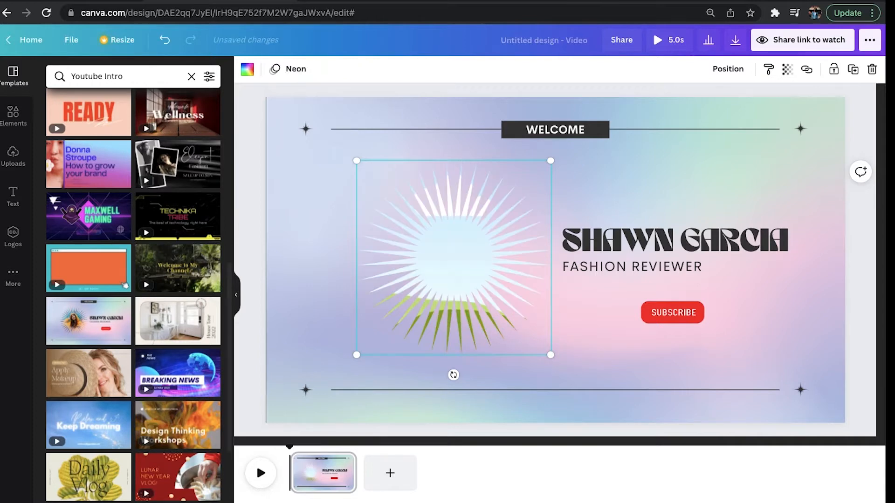
{"action": "key", "text": "Delete"}
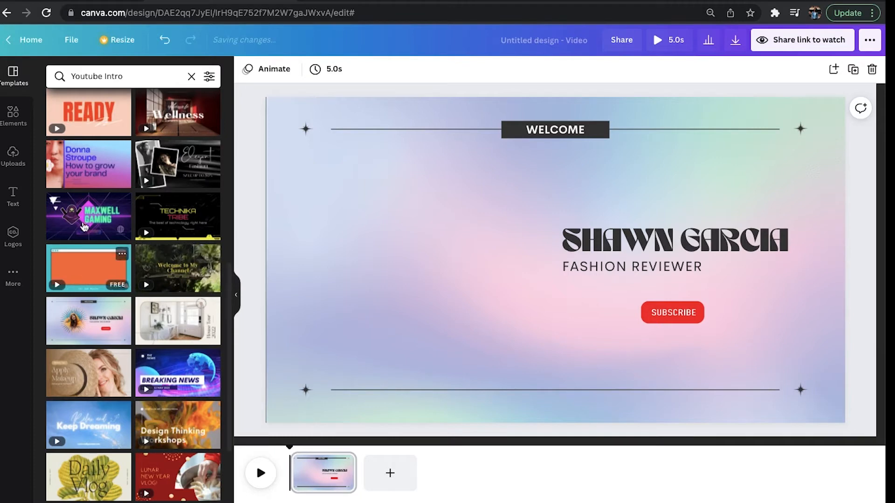
{"action": "left_click", "coordinate": [12, 158]}
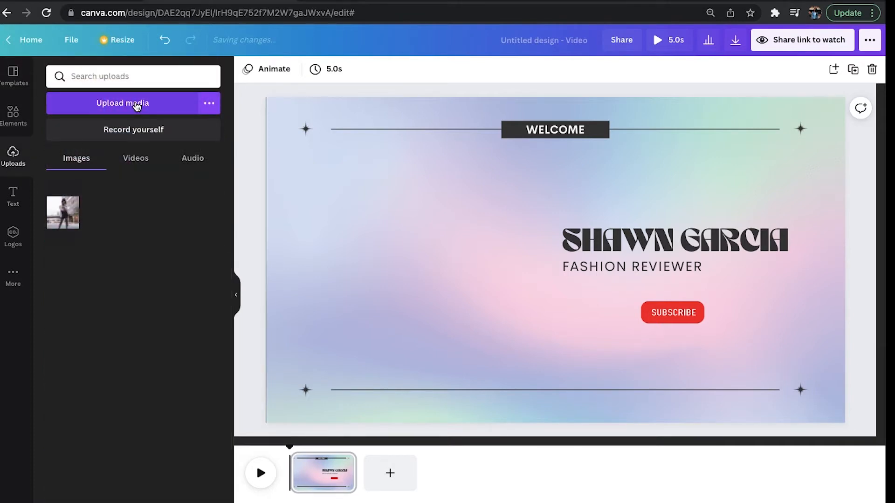
{"action": "left_click", "coordinate": [136, 104]}
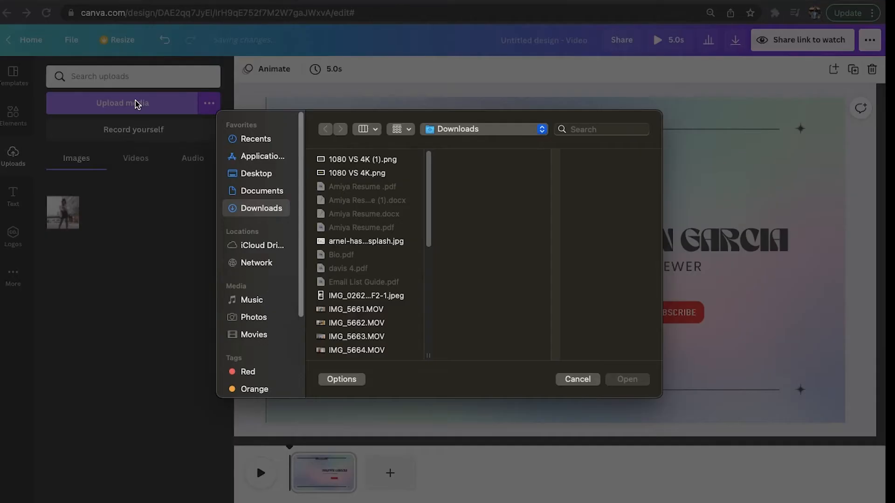
{"action": "left_click_drag", "start_coordinate": [429, 219], "coordinate": [433, 301]}
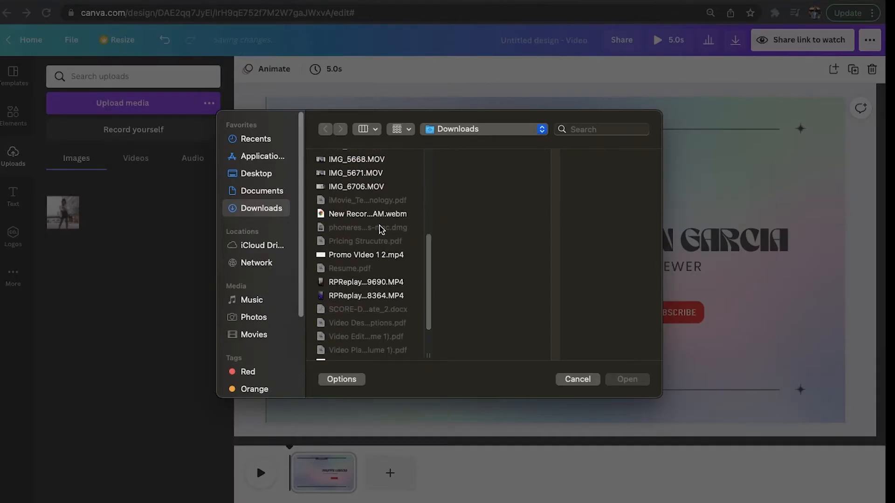
{"action": "left_click", "coordinate": [378, 193]}
{"action": "left_click_drag", "start_coordinate": [429, 285], "coordinate": [424, 222]}
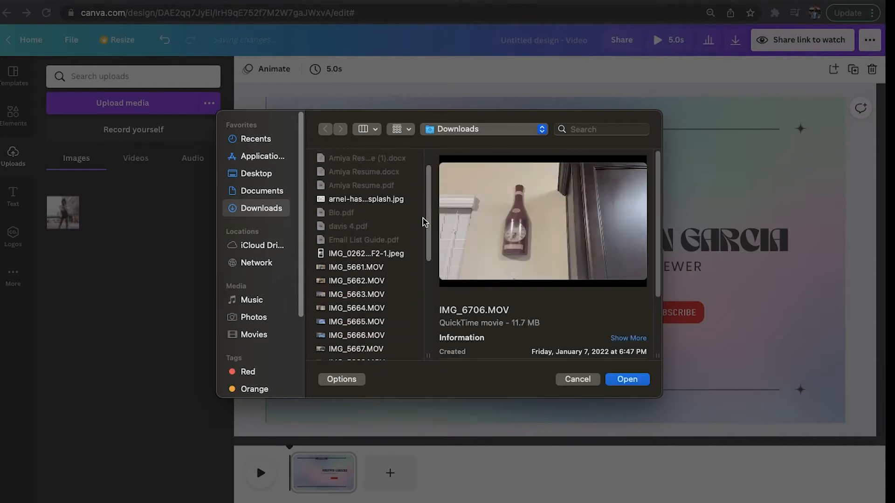
{"action": "left_click", "coordinate": [379, 256]}
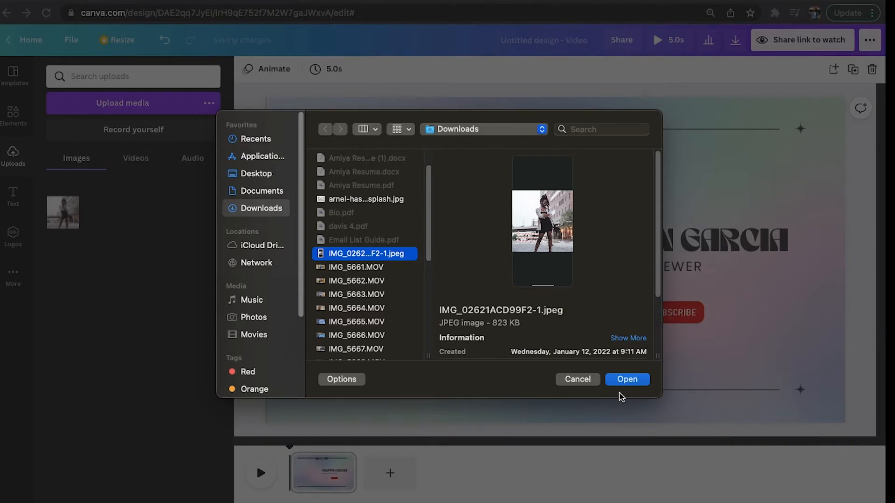
{"action": "left_click", "coordinate": [577, 381]}
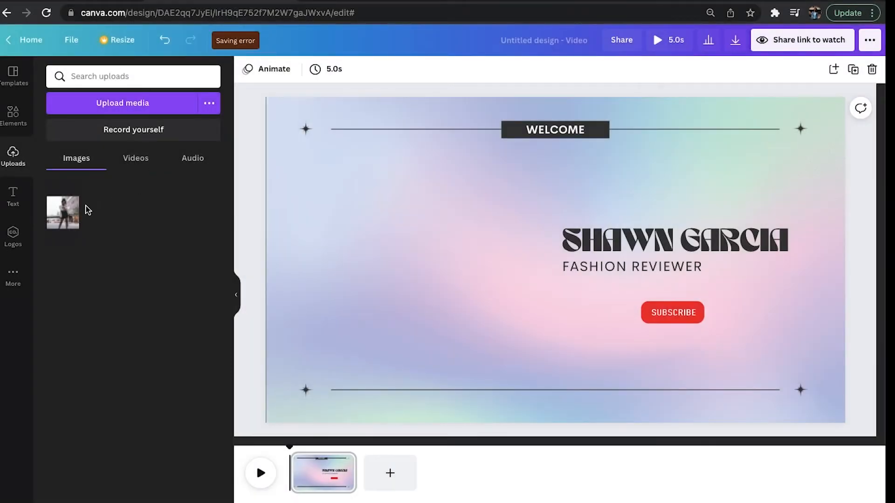
Add the uploaded street portrait to the page and place it in the empty area beside the name heading.
{"action": "mouse_move", "coordinate": [70, 212]}
{"action": "left_click", "coordinate": [68, 214]}
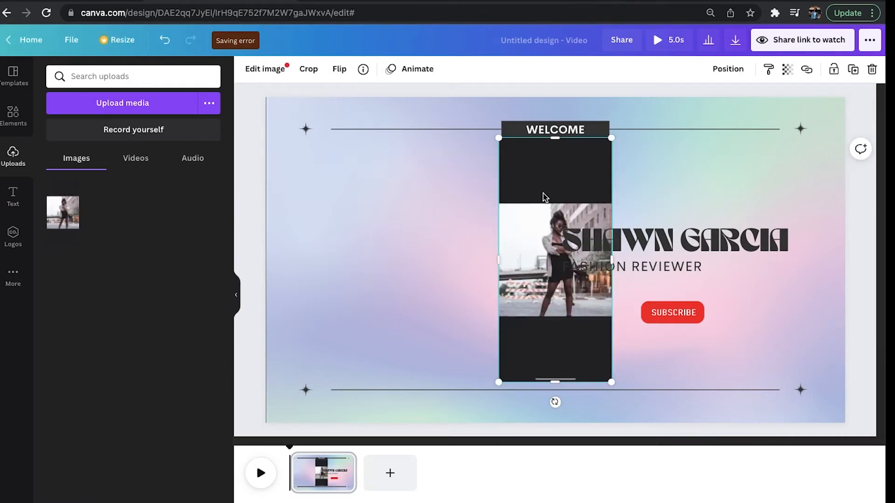
{"action": "left_click_drag", "start_coordinate": [550, 213], "coordinate": [391, 206]}
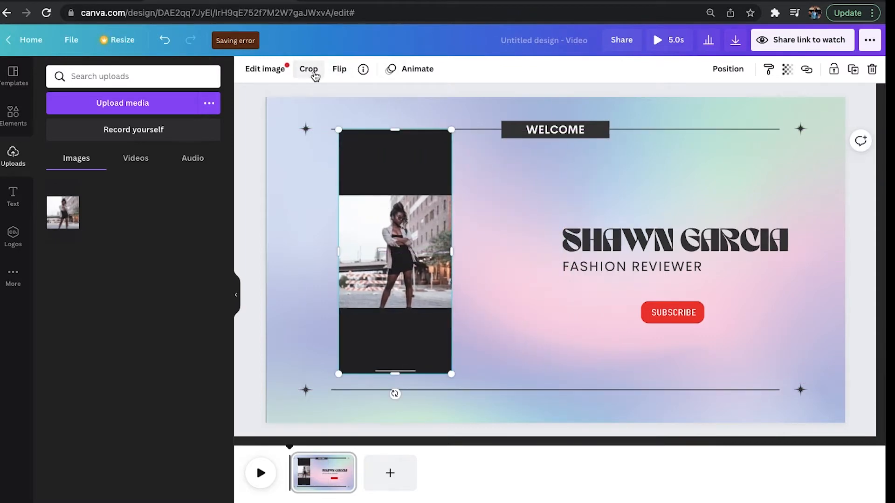
Crop the black bands above and below the street portrait so only the square photo is left.
{"action": "left_click", "coordinate": [309, 69]}
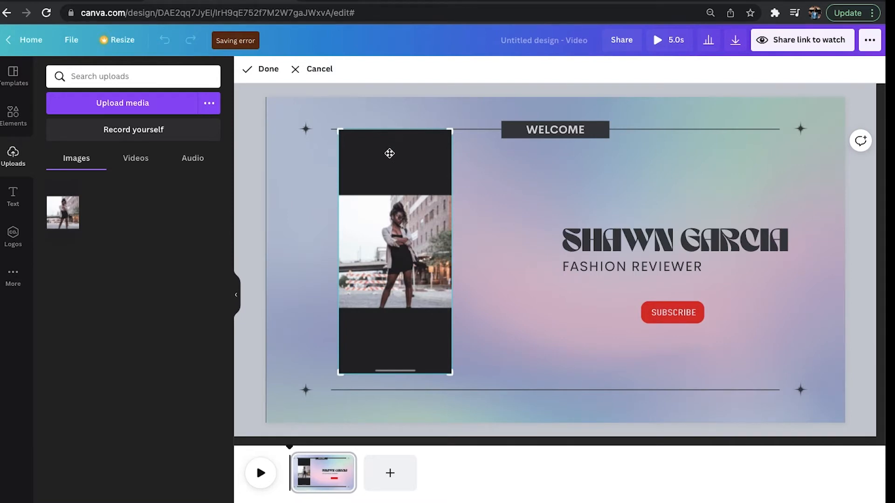
{"action": "left_click_drag", "start_coordinate": [450, 128], "coordinate": [456, 197]}
{"action": "left_click_drag", "start_coordinate": [454, 374], "coordinate": [449, 312]}
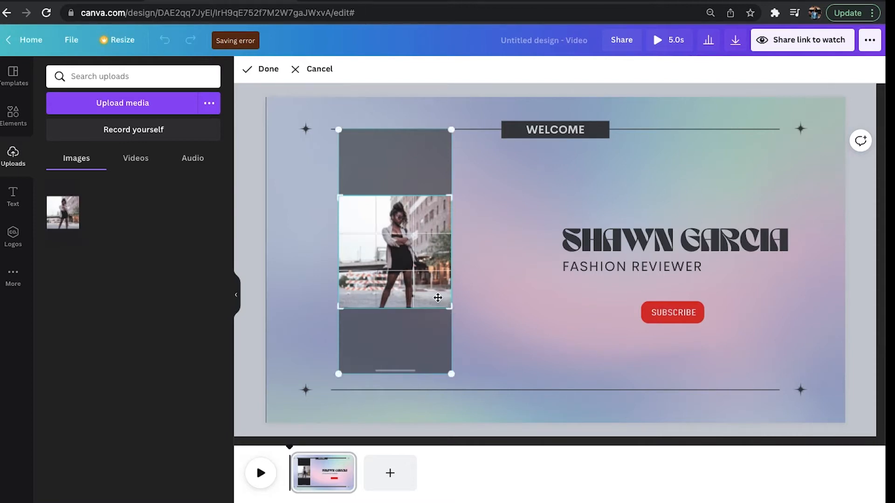
{"action": "double_click", "coordinate": [437, 298]}
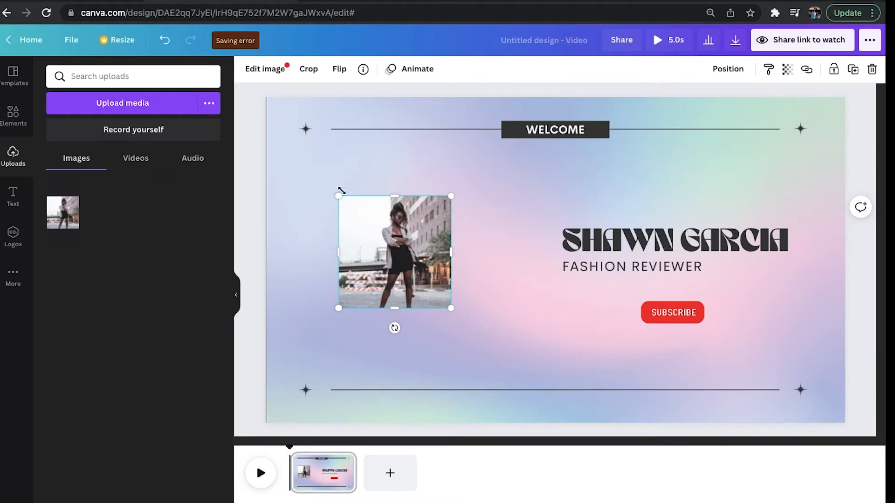
Enlarge the cropped portrait and reposition it midway between the two horizontal lines, beside the name heading.
{"action": "left_click_drag", "start_coordinate": [339, 198], "coordinate": [312, 167]}
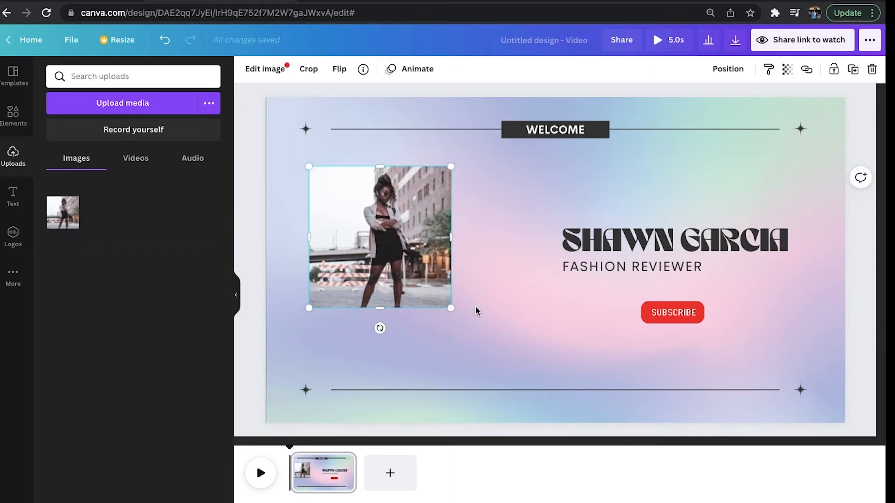
{"action": "left_click_drag", "start_coordinate": [452, 307], "coordinate": [469, 326]}
{"action": "left_click_drag", "start_coordinate": [437, 291], "coordinate": [455, 306]}
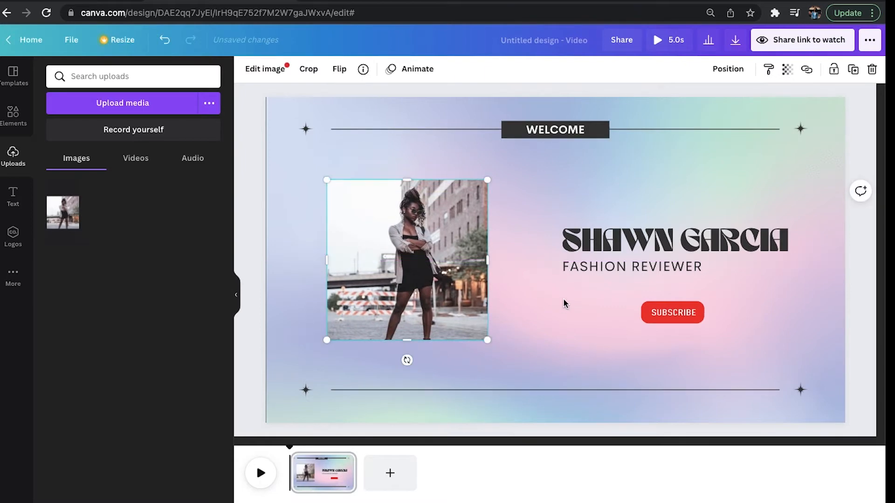
Select the template's name heading and look through the fonts available for it, including which ones are premium.
{"action": "left_click", "coordinate": [628, 232]}
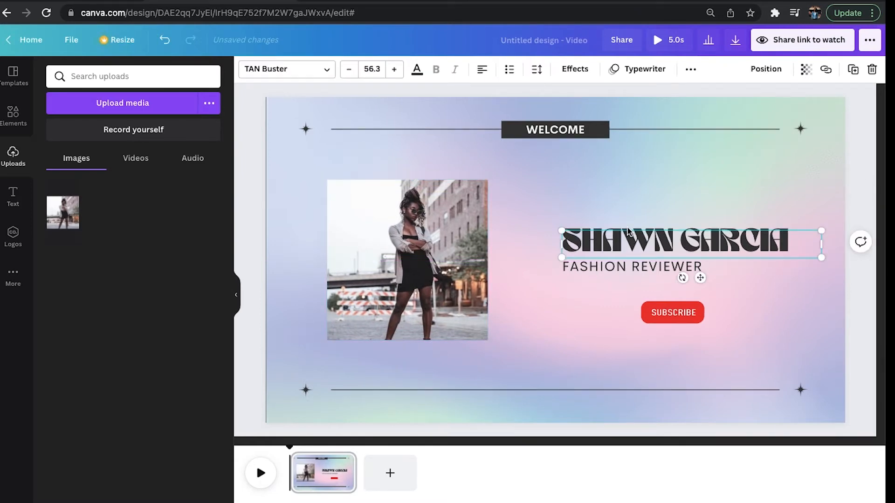
{"action": "left_click", "coordinate": [628, 230]}
{"action": "left_click", "coordinate": [418, 164]}
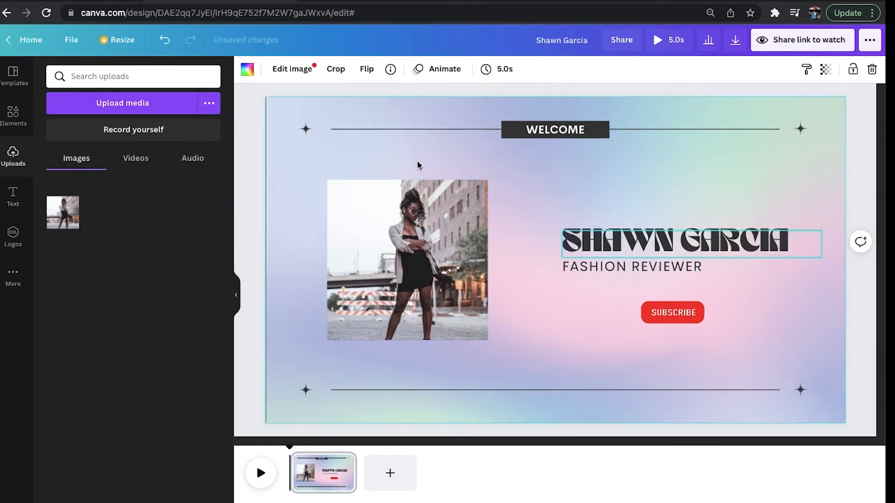
{"action": "left_click", "coordinate": [656, 241]}
{"action": "left_click", "coordinate": [655, 241]}
{"action": "left_click", "coordinate": [653, 241]}
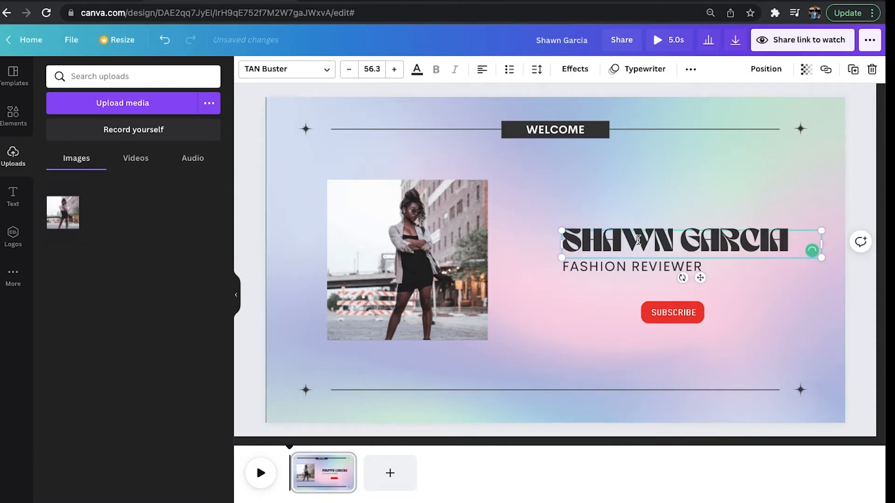
{"action": "double_click", "coordinate": [639, 240]}
{"action": "left_click", "coordinate": [293, 69]}
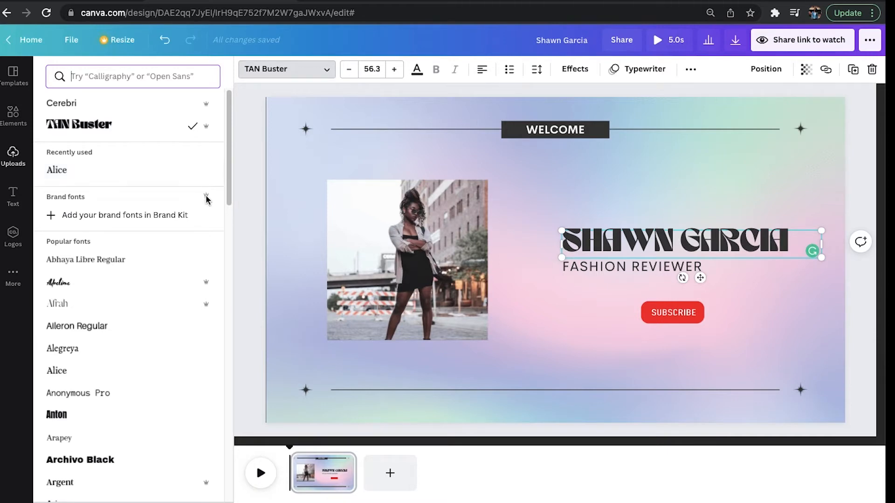
{"action": "mouse_move", "coordinate": [208, 307]}
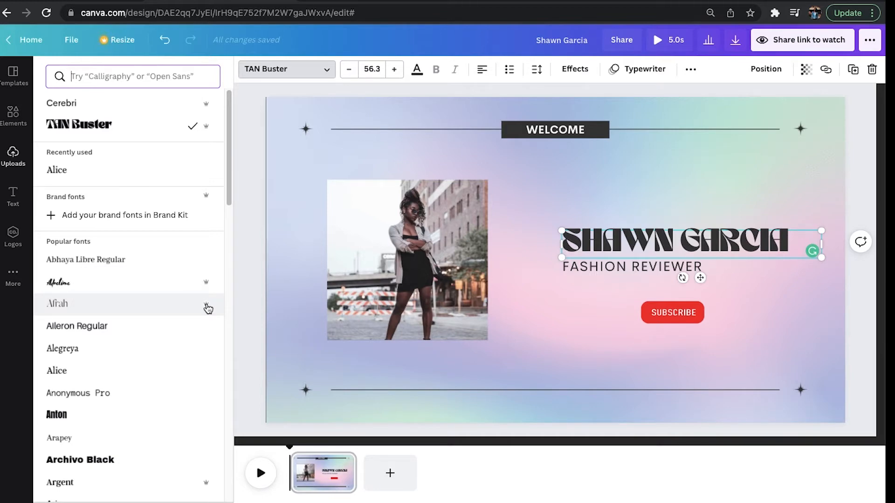
Browse the ready-made text styles and add the pink outlined XOXO style to the page.
{"action": "left_click", "coordinate": [18, 204]}
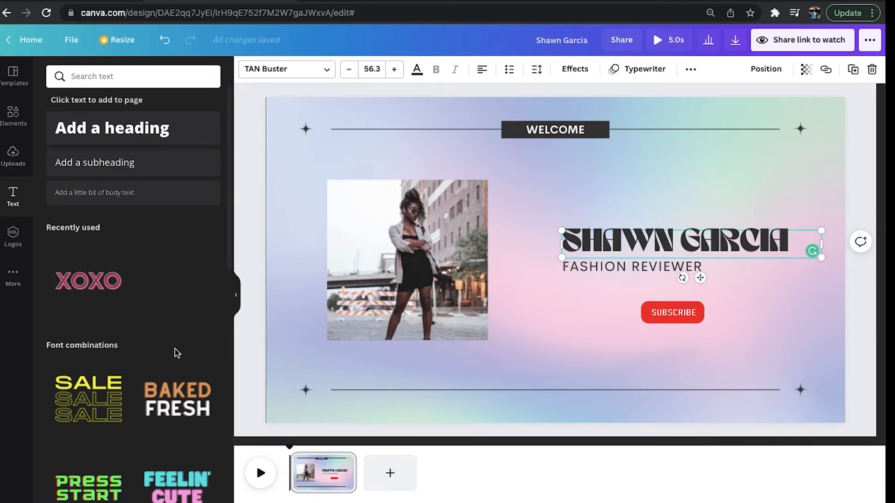
{"action": "scroll", "coordinate": [229, 252], "scroll_direction": "down", "scroll_amount": 6}
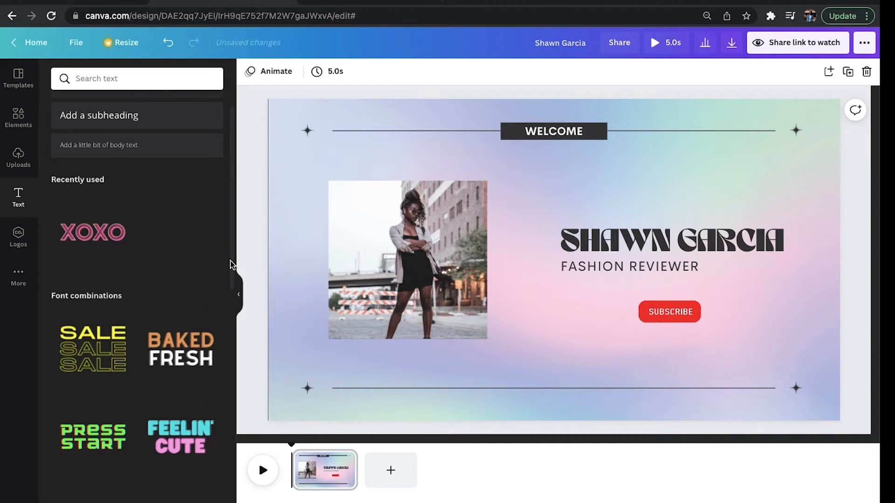
{"action": "scroll", "coordinate": [233, 268], "scroll_direction": "down", "scroll_amount": 8}
{"action": "scroll", "coordinate": [234, 309], "scroll_direction": "up", "scroll_amount": 10}
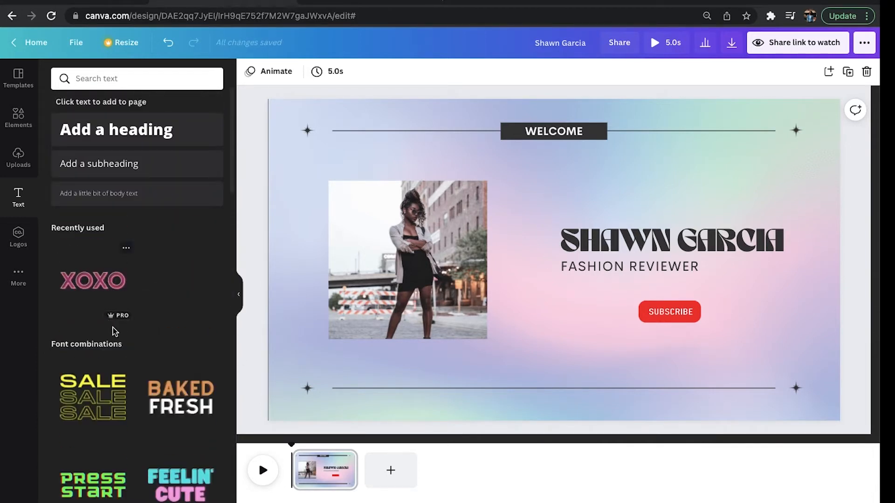
{"action": "left_click", "coordinate": [102, 273]}
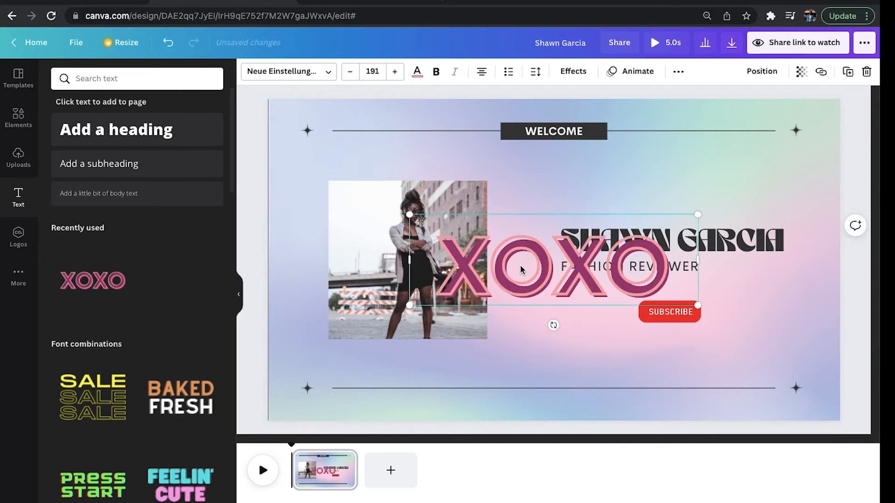
Replace the XOXO text with AMIYAJFILMS and widen its text box so the word fits on one line.
{"action": "double_click", "coordinate": [542, 266]}
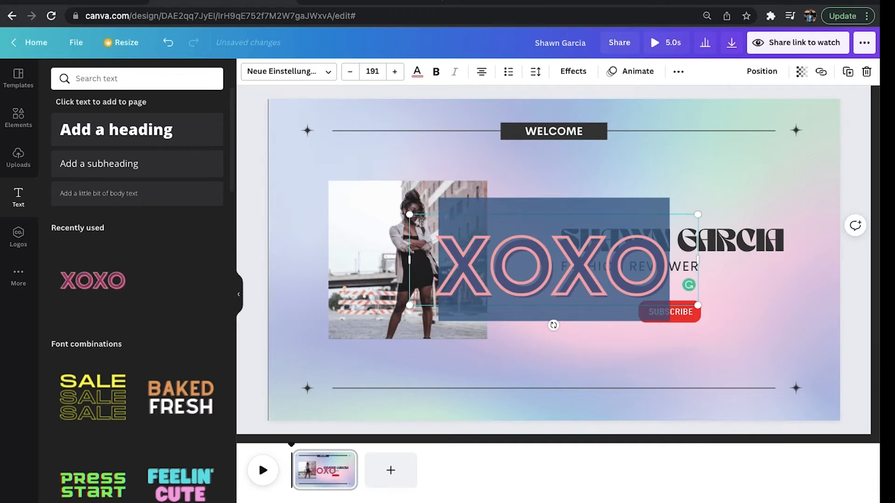
{"action": "type", "text": "AMIYA"}
{"action": "key", "text": "Return"}
{"action": "type", "text": "JFILMS"}
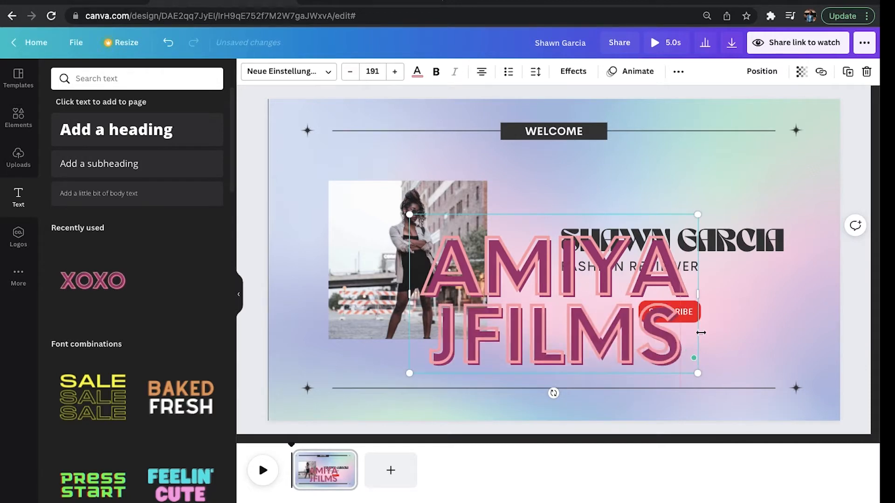
{"action": "left_click_drag", "start_coordinate": [698, 291], "coordinate": [875, 267]}
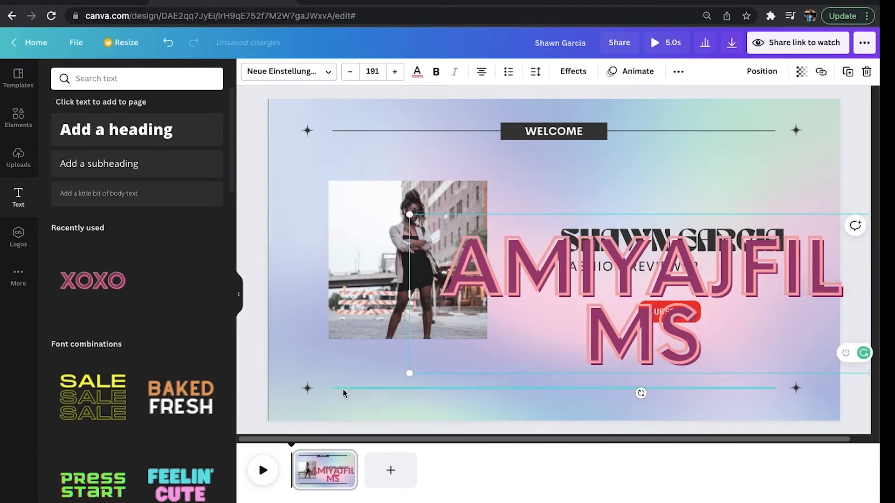
{"action": "left_click_drag", "start_coordinate": [410, 293], "coordinate": [346, 289]}
Set the font size of the AMIYAJFILMS text to 100.
{"action": "double_click", "coordinate": [466, 273]}
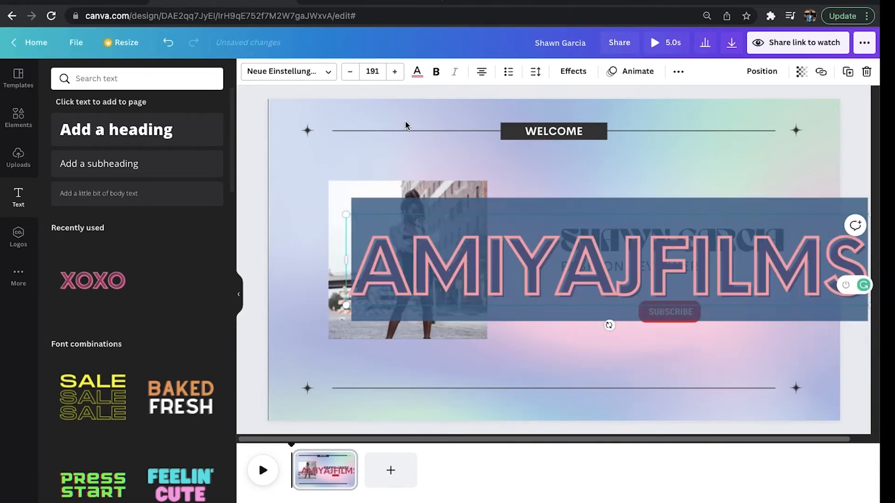
{"action": "left_click", "coordinate": [368, 65]}
{"action": "type", "text": "10"}
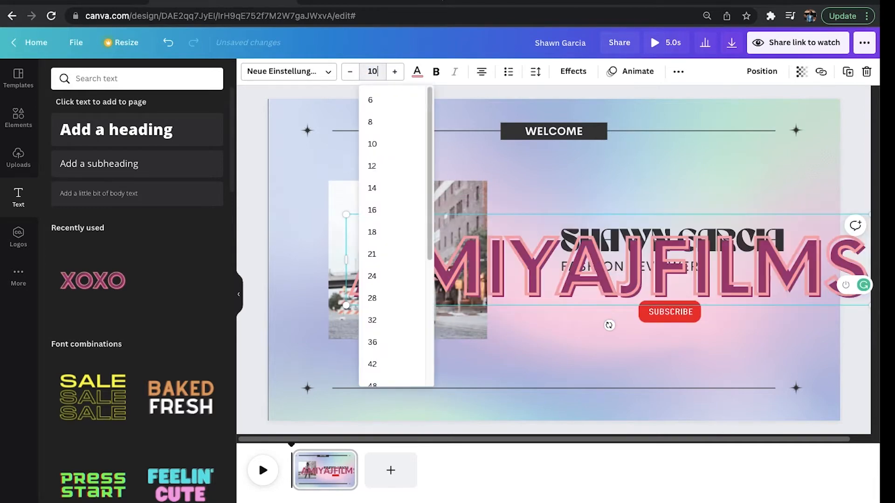
{"action": "type", "text": "0"}
{"action": "key", "text": "Return"}
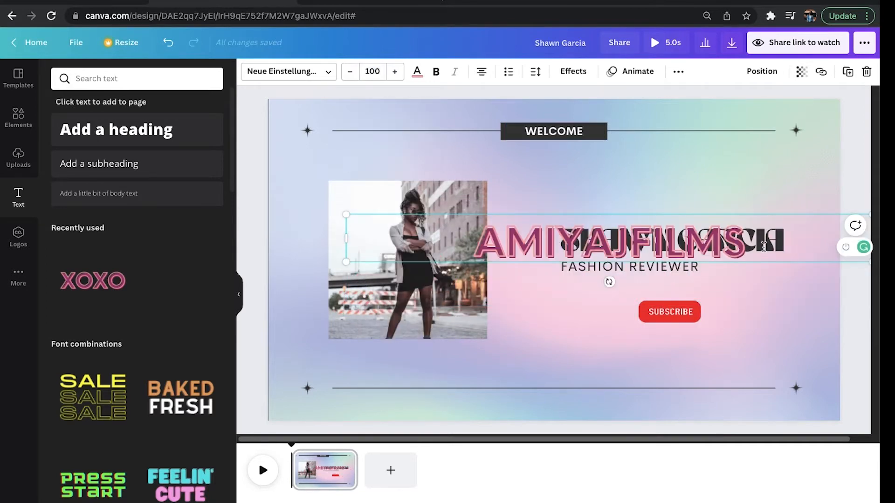
Delete the template's name heading and put the AMIYAJFILMS text, in a narrowed box, in its place above FASHION REVIEWER.
{"action": "left_click_drag", "start_coordinate": [345, 238], "coordinate": [589, 230]}
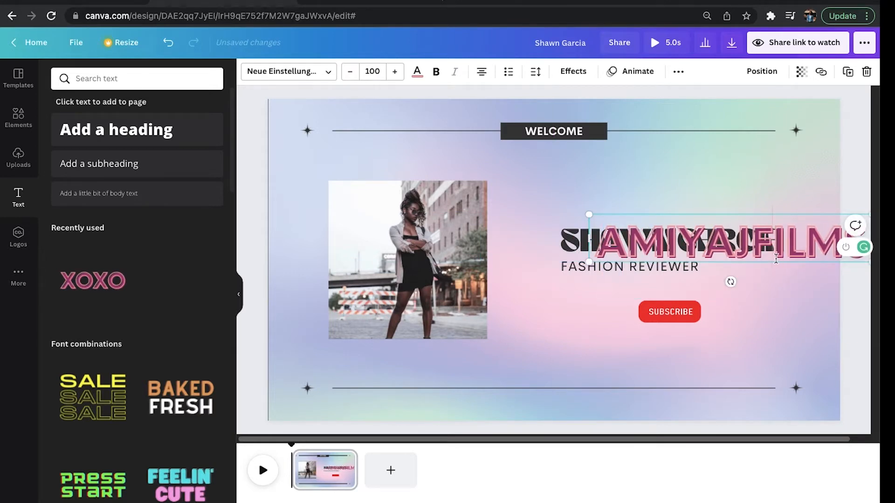
{"action": "left_click_drag", "start_coordinate": [775, 265], "coordinate": [714, 220]}
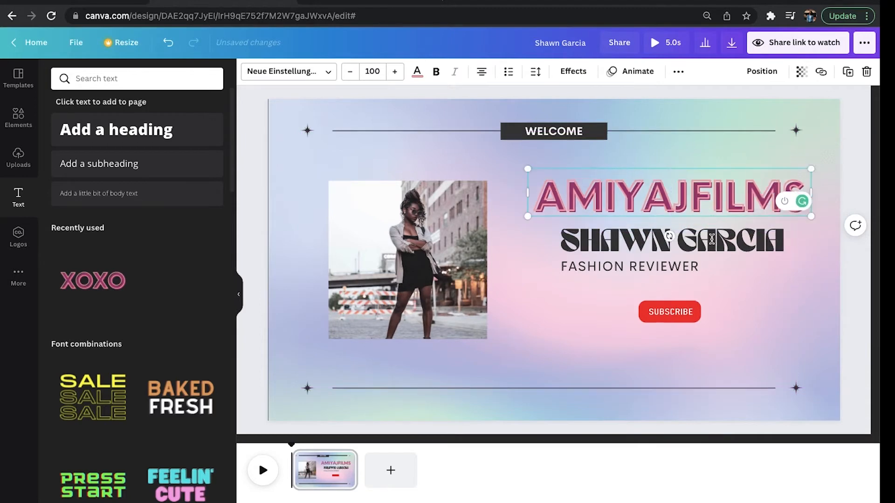
{"action": "left_click", "coordinate": [714, 246]}
{"action": "key", "text": "Delete"}
{"action": "left_click", "coordinate": [718, 187]}
{"action": "left_click_drag", "start_coordinate": [718, 186], "coordinate": [713, 216]}
{"action": "left_click", "coordinate": [634, 270]}
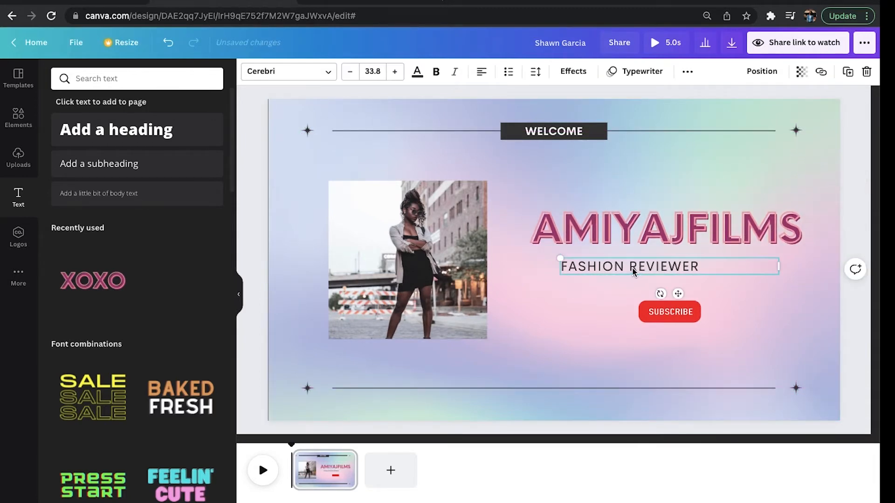
{"action": "double_click", "coordinate": [633, 269]}
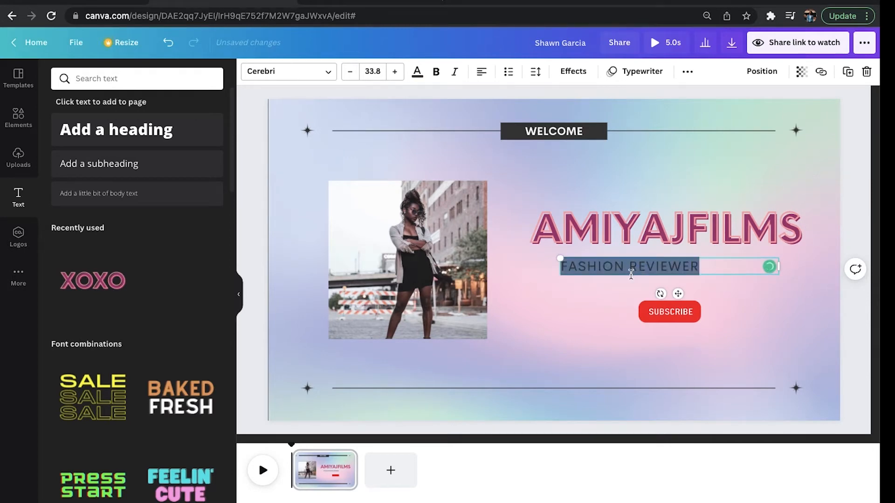
{"action": "left_click", "coordinate": [594, 333]}
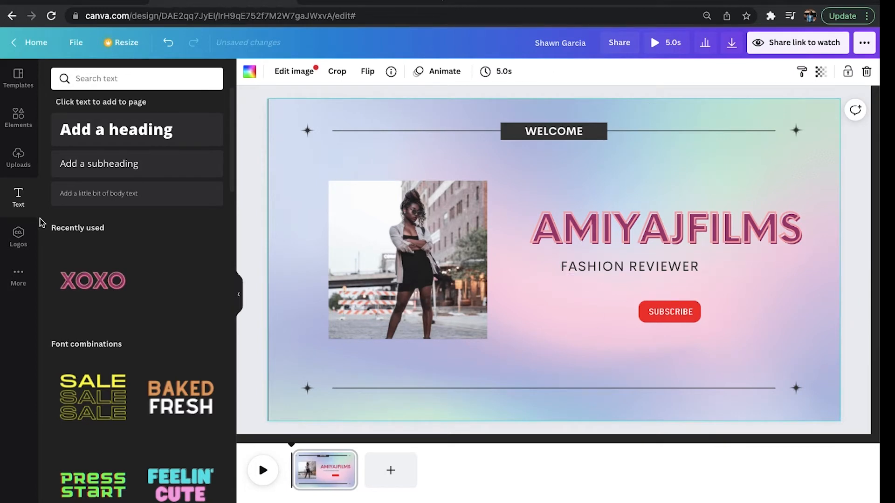
Add a sample subheading and body text, make the body text bold and italic, and bring up its text effects.
{"action": "left_click", "coordinate": [78, 176]}
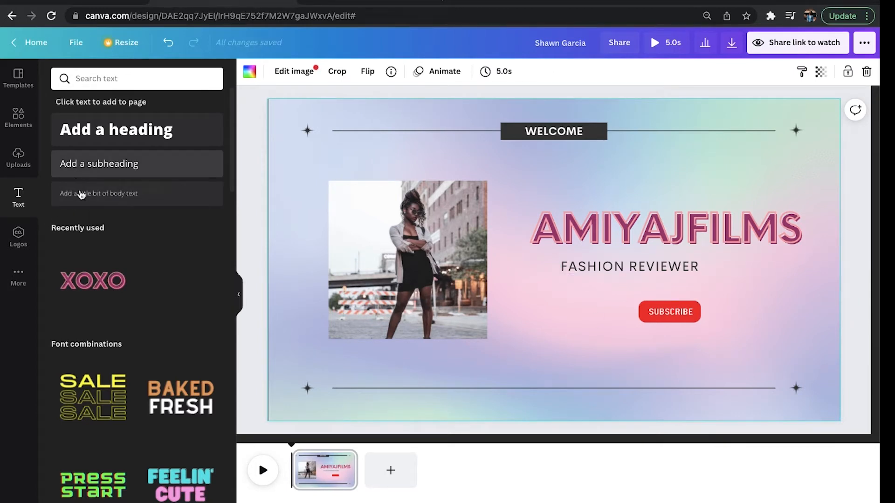
{"action": "left_click", "coordinate": [80, 194]}
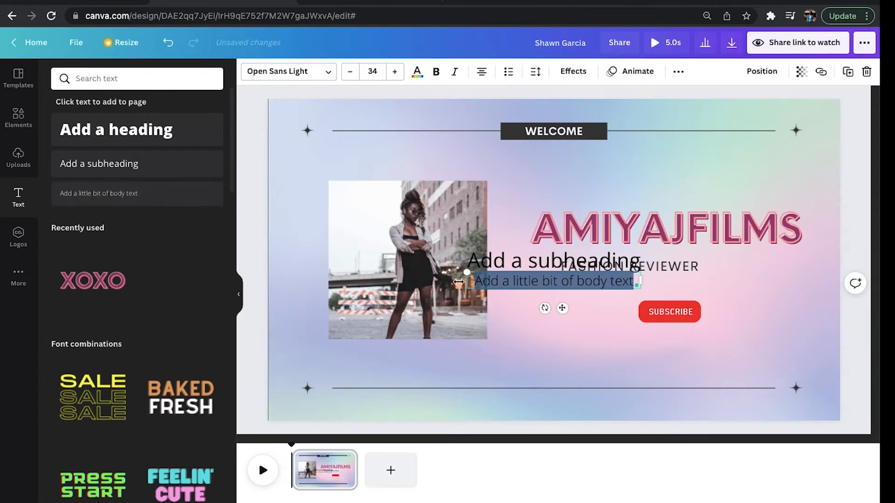
{"action": "left_click", "coordinate": [305, 74]}
{"action": "left_click", "coordinate": [436, 73]}
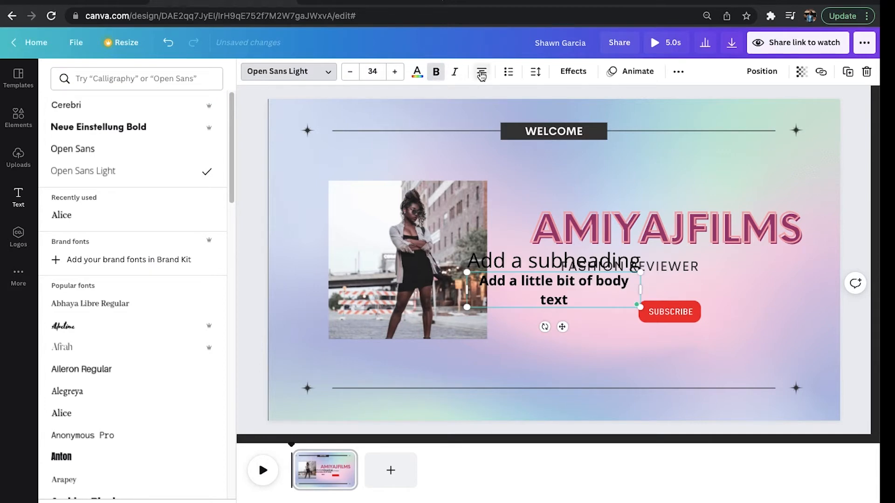
{"action": "left_click", "coordinate": [454, 72]}
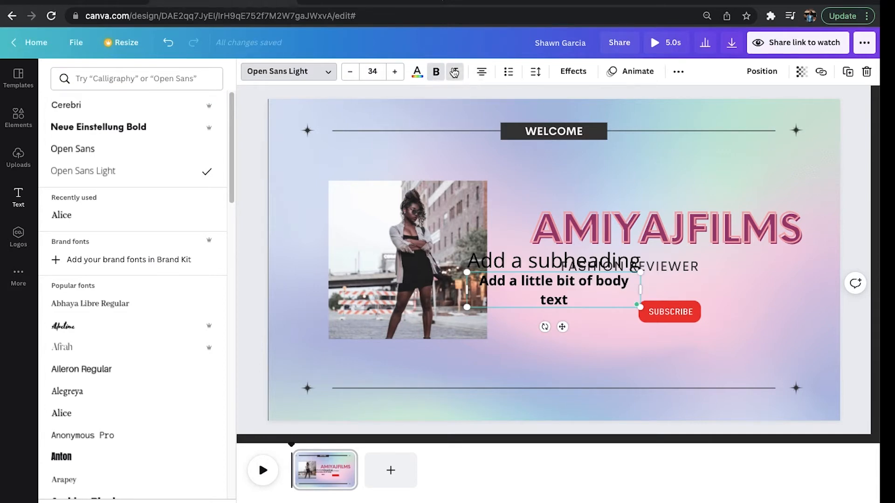
{"action": "left_click", "coordinate": [583, 78]}
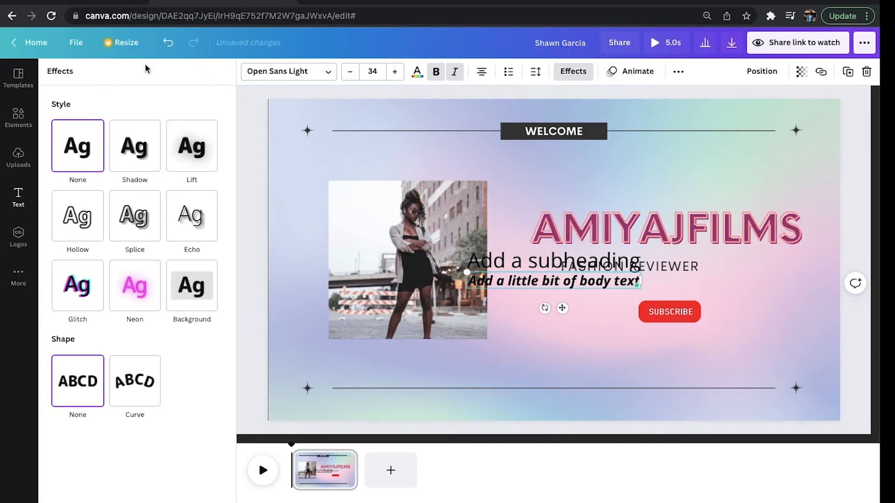
Remove the sample body text and subheading from the page.
{"action": "double_click", "coordinate": [505, 275]}
{"action": "key", "text": "ctrl+a"}
{"action": "key", "text": "BackSpace"}
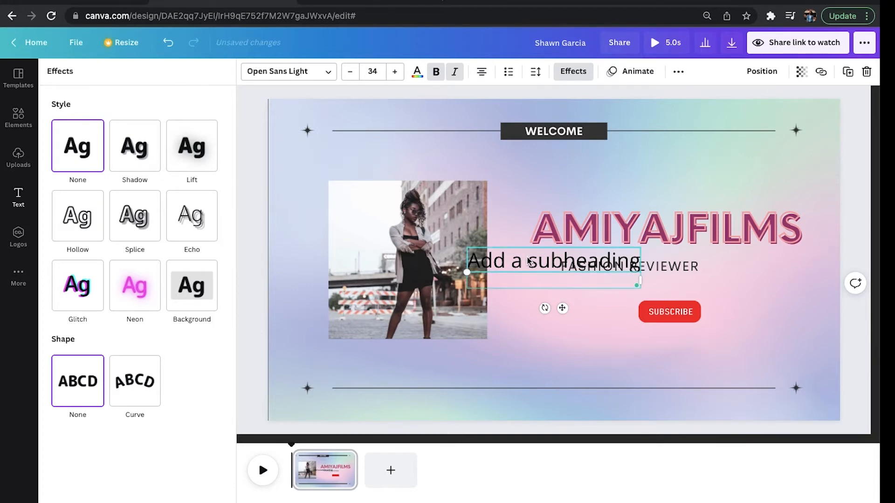
{"action": "key", "text": "Escape"}
Change the FASHION REVIEWER line to VIDEOGRAPHER/EDITOR, and fit and centre its text box beneath the AMIYAJFILMS heading.
{"action": "left_click", "coordinate": [581, 264]}
{"action": "left_click", "coordinate": [581, 266]}
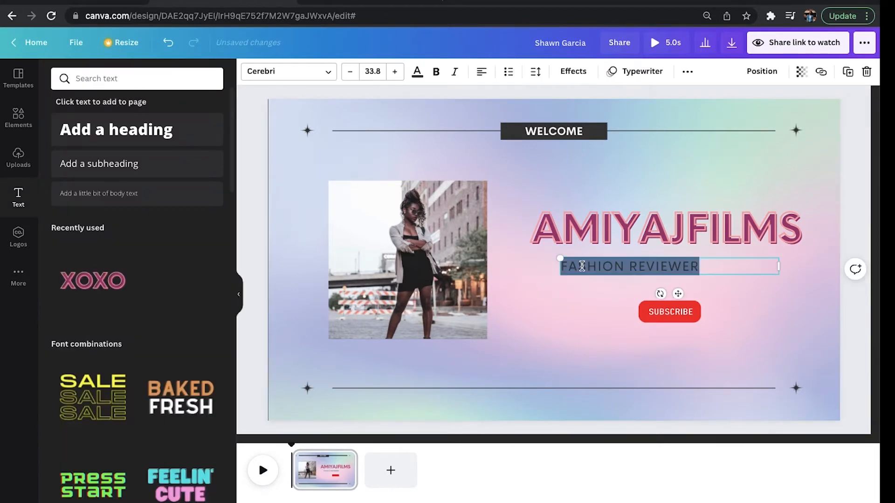
{"action": "type", "text": "VIDEOG"}
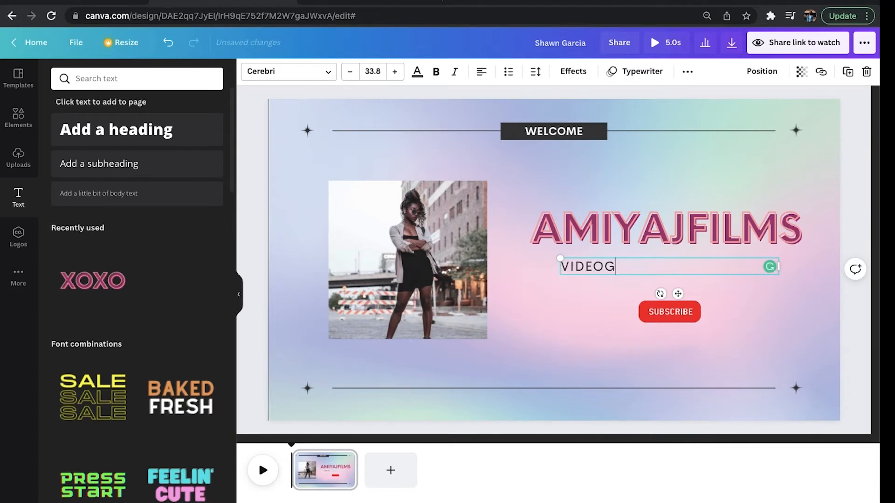
{"action": "type", "text": "RAPHER/EDITOR"}
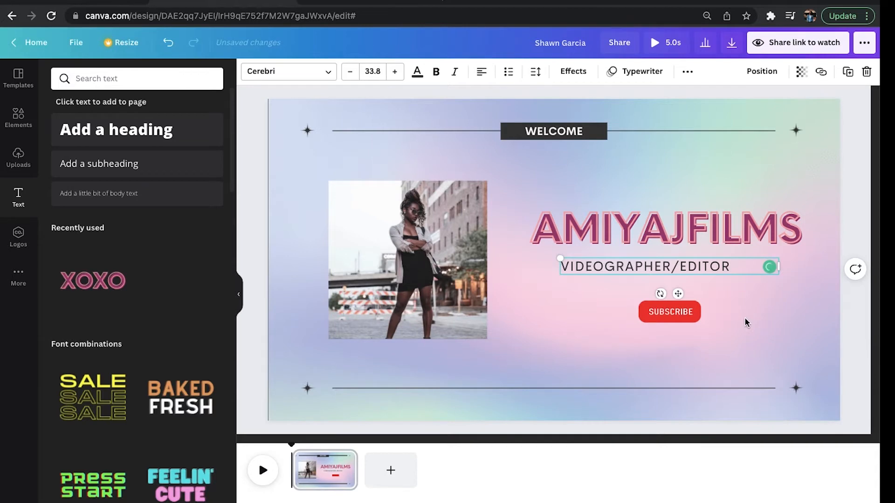
{"action": "left_click_drag", "start_coordinate": [779, 268], "coordinate": [738, 270]}
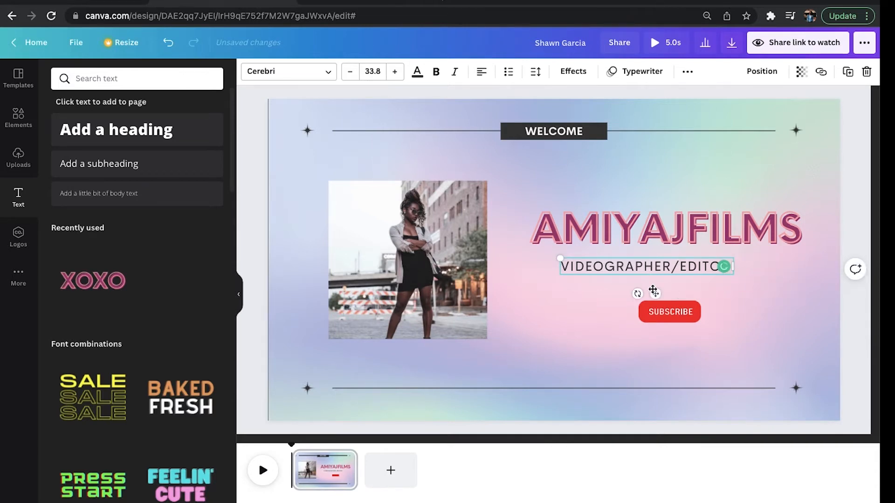
{"action": "left_click_drag", "start_coordinate": [657, 294], "coordinate": [678, 288]}
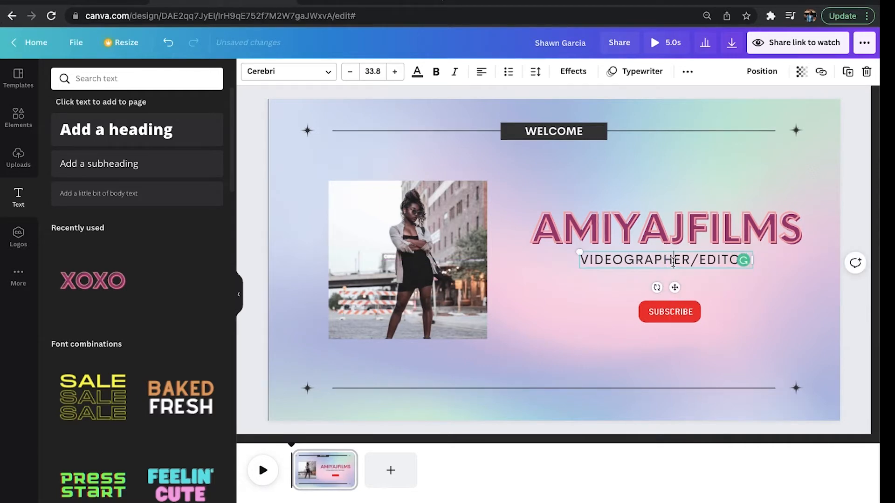
Set the font of the VIDEOGRAPHER/EDITOR line to Alice.
{"action": "triple_click", "coordinate": [673, 261]}
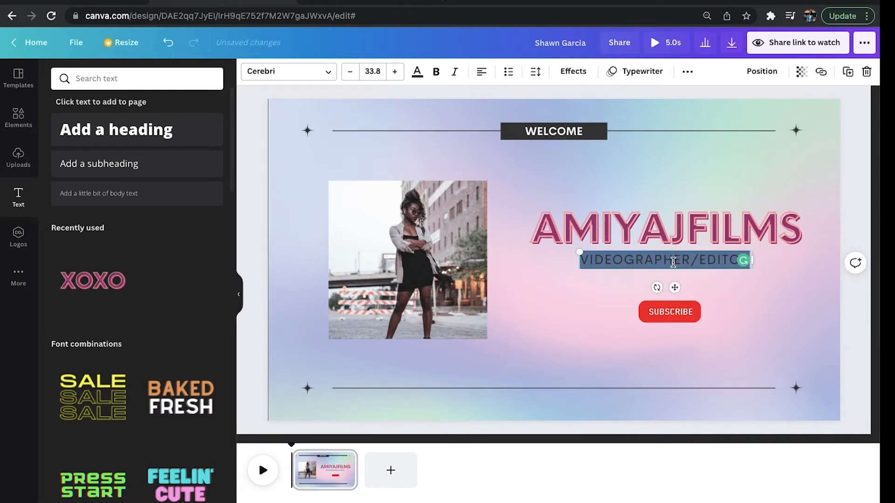
{"action": "left_click", "coordinate": [289, 74]}
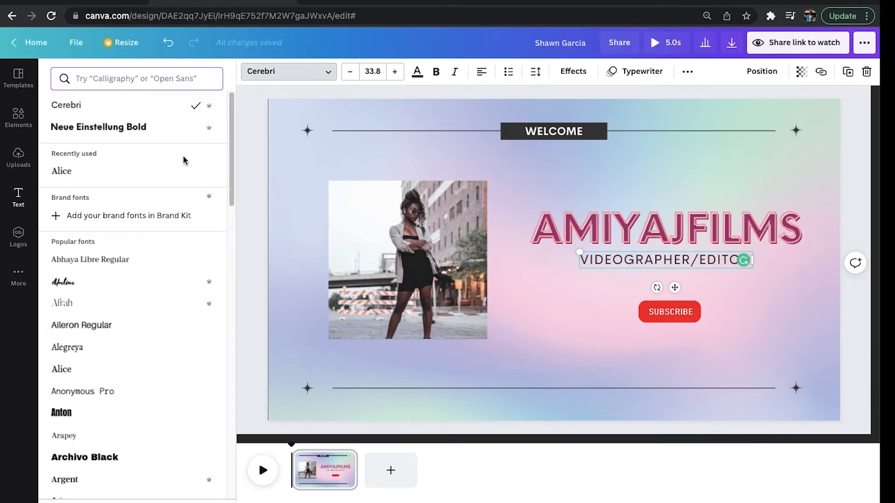
{"action": "left_click", "coordinate": [182, 172]}
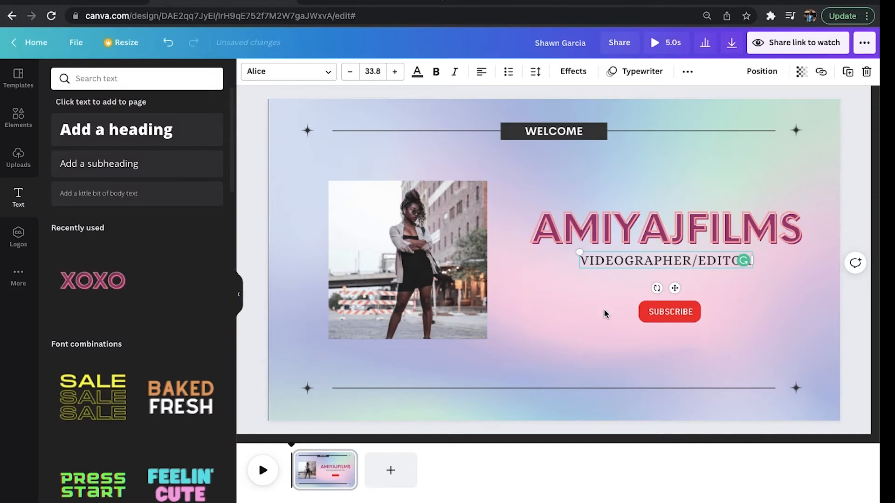
{"action": "left_click", "coordinate": [599, 334]}
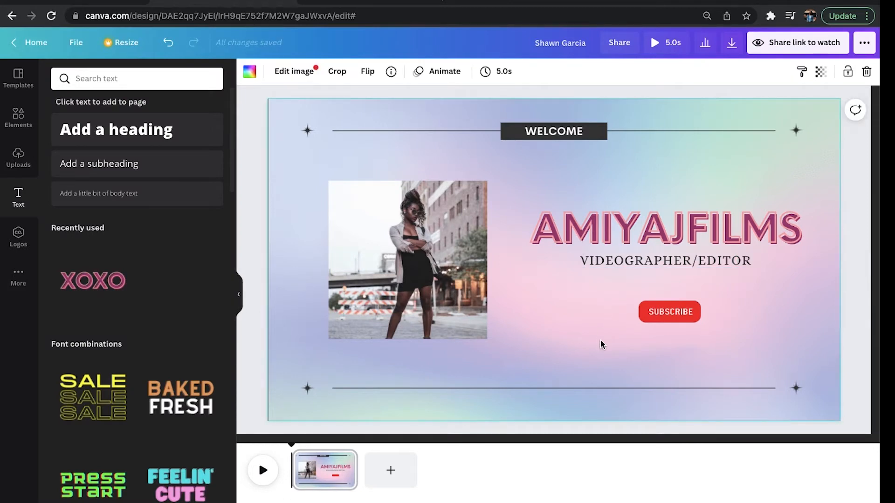
Try pink, black and turquoise as the page's background colour.
{"action": "left_click", "coordinate": [255, 148]}
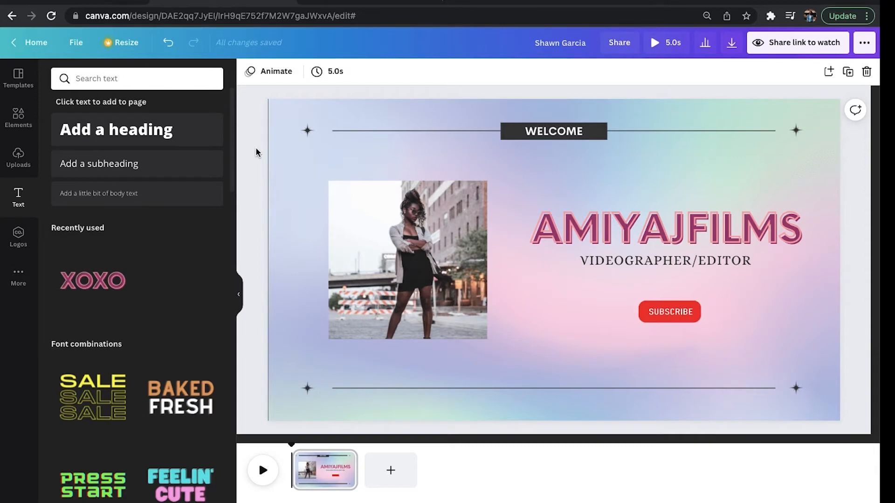
{"action": "left_click", "coordinate": [315, 156]}
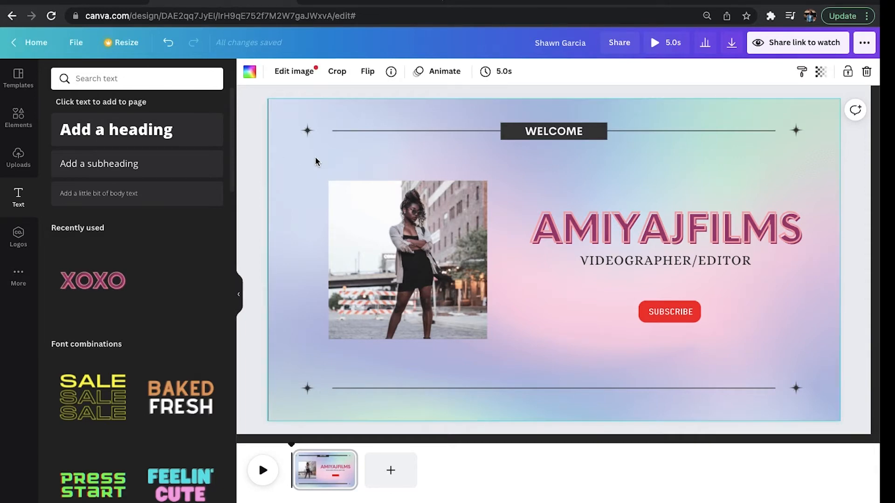
{"action": "left_click", "coordinate": [251, 74]}
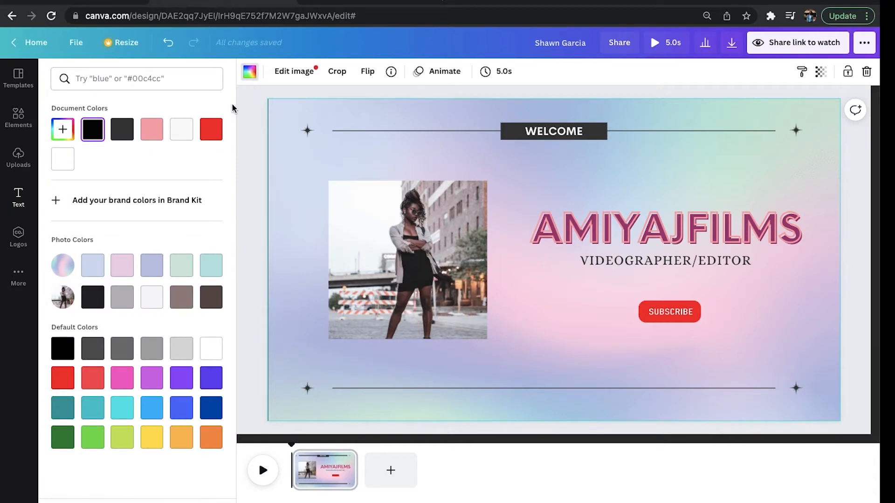
{"action": "left_click", "coordinate": [155, 139]}
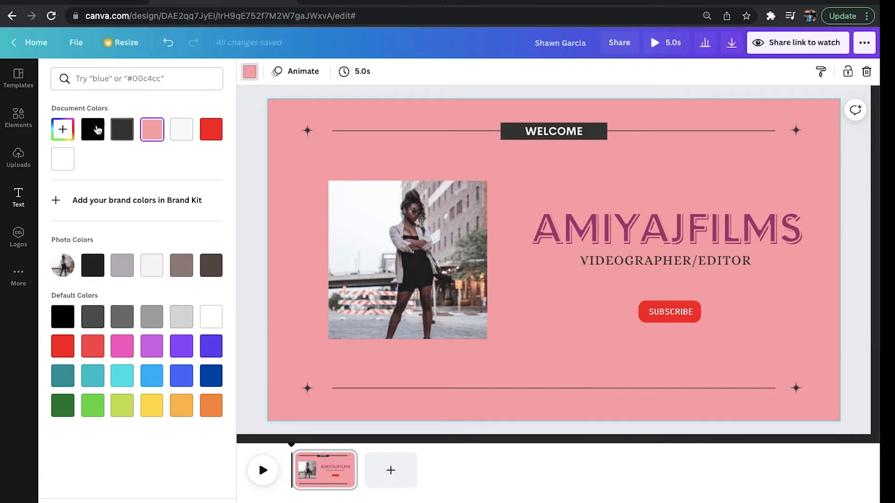
{"action": "left_click", "coordinate": [99, 130]}
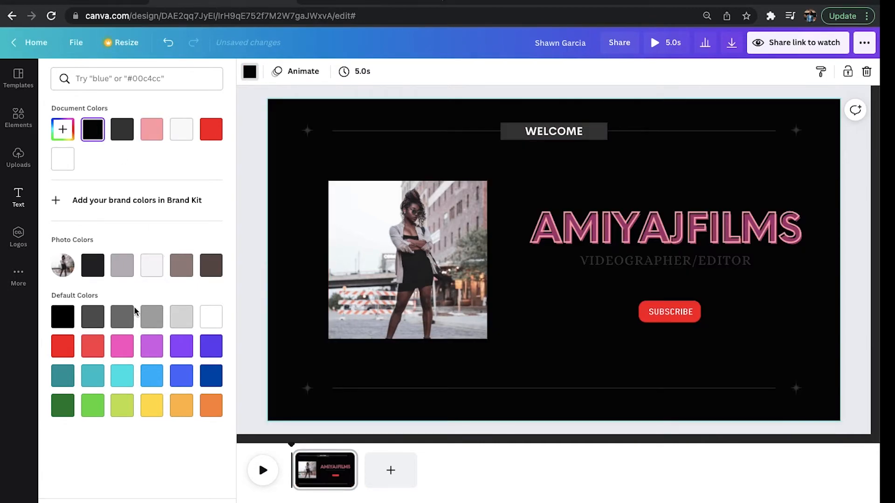
{"action": "left_click", "coordinate": [123, 375]}
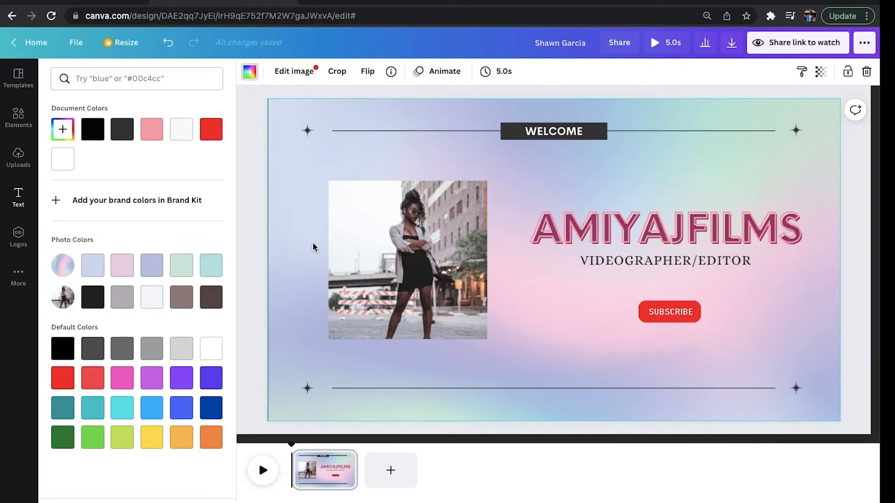
Delete the red SUBSCRIBE button from the page.
{"action": "left_click", "coordinate": [662, 321]}
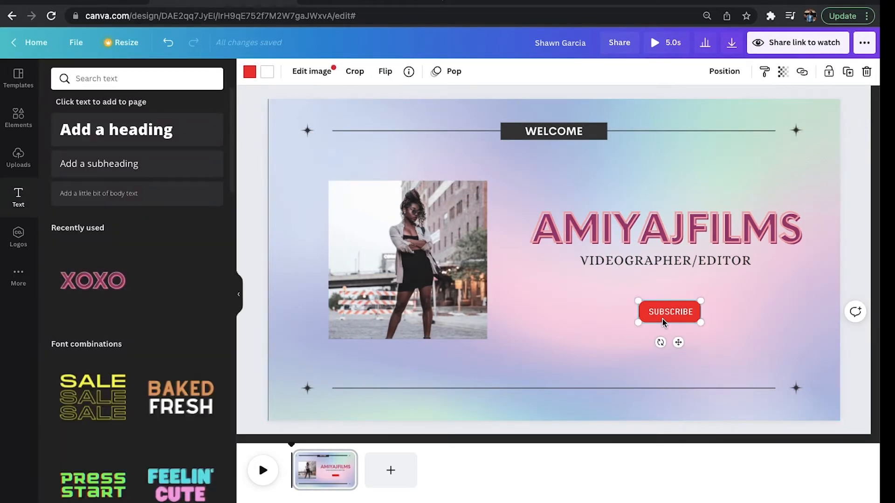
{"action": "key", "text": "Delete"}
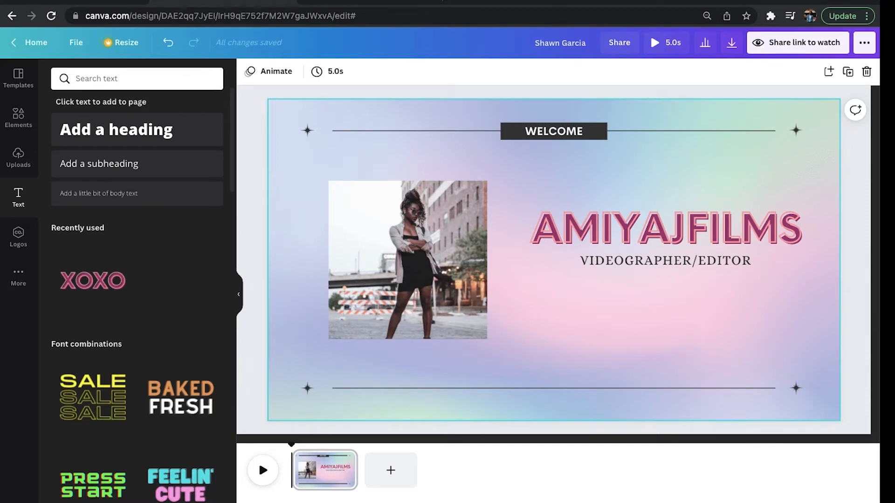
Search the elements for "instagram logo" and add the multicoloured Instagram icon and the blue square Twitter icon.
{"action": "left_click", "coordinate": [19, 116]}
{"action": "left_click", "coordinate": [109, 77]}
{"action": "type", "text": "inst"}
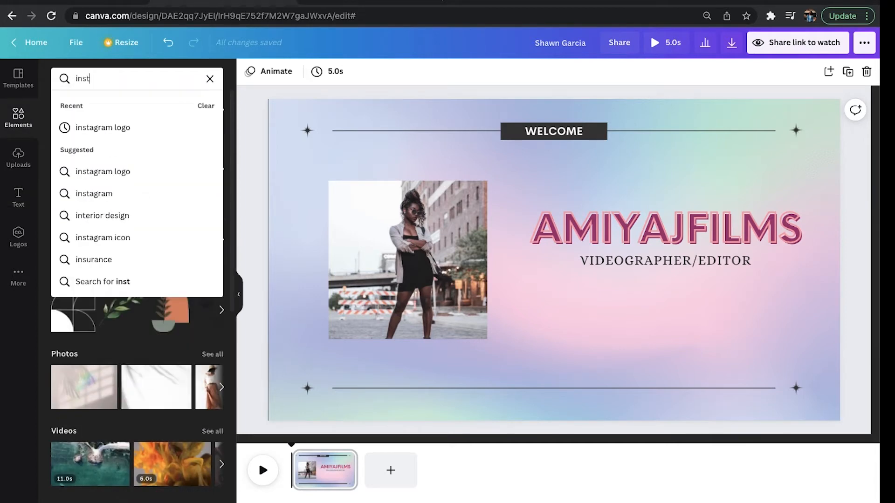
{"action": "type", "text": "r"}
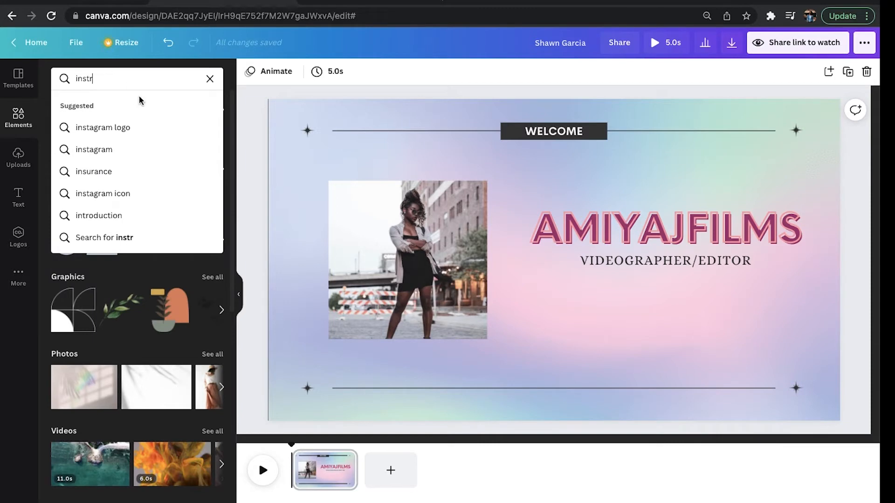
{"action": "left_click", "coordinate": [145, 129]}
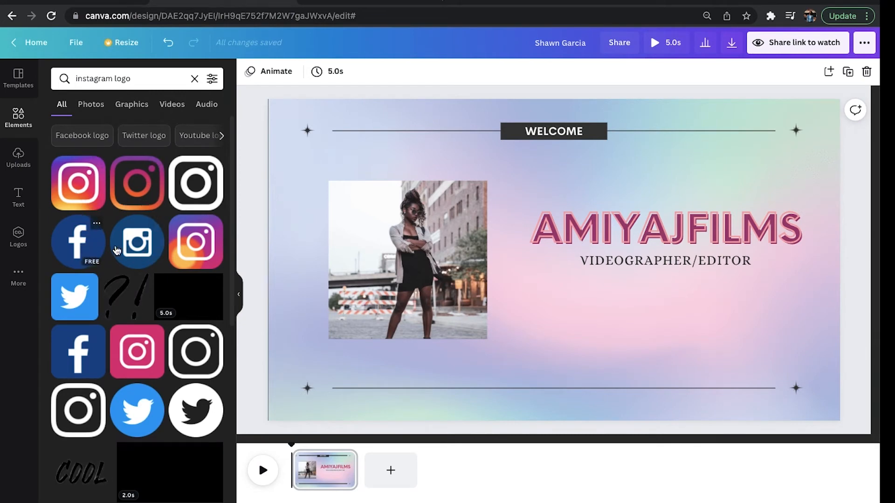
{"action": "left_click", "coordinate": [89, 181]}
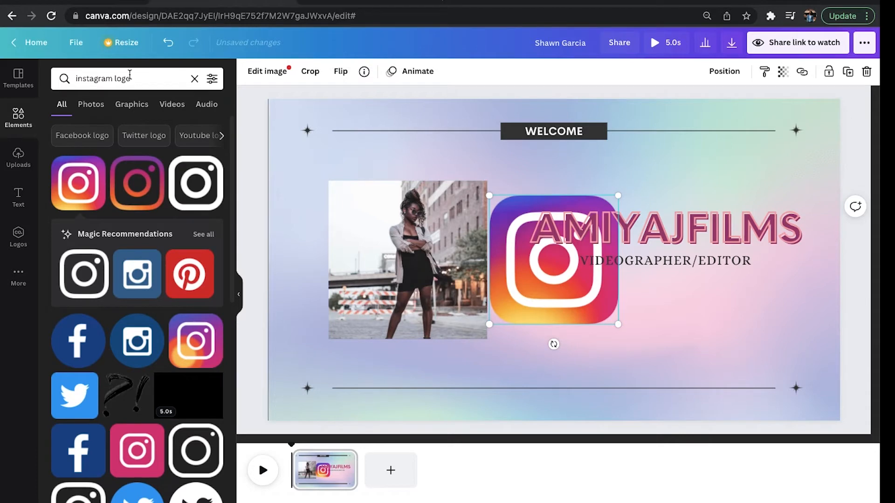
{"action": "left_click", "coordinate": [73, 394]}
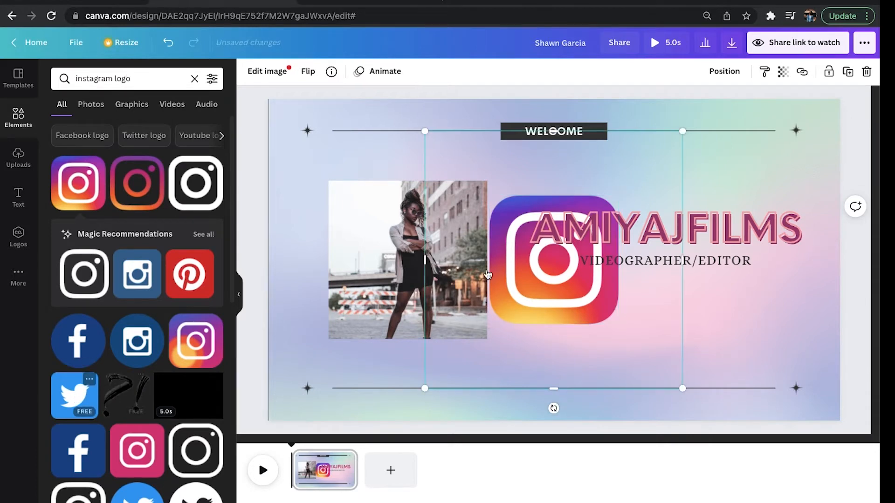
Shrink the Instagram and Twitter icons and stack them beneath the VIDEOGRAPHER/EDITOR line, Instagram above Twitter.
{"action": "left_click_drag", "start_coordinate": [687, 133], "coordinate": [515, 362]}
{"action": "left_click", "coordinate": [552, 289]}
{"action": "left_click_drag", "start_coordinate": [489, 195], "coordinate": [543, 293]}
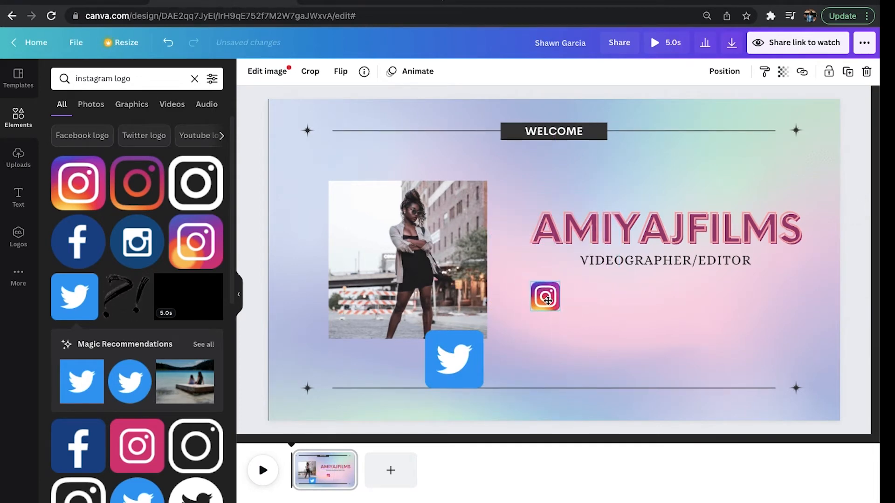
{"action": "left_click", "coordinate": [478, 344]}
{"action": "left_click_drag", "start_coordinate": [480, 347], "coordinate": [548, 348]}
{"action": "left_click", "coordinate": [578, 324]}
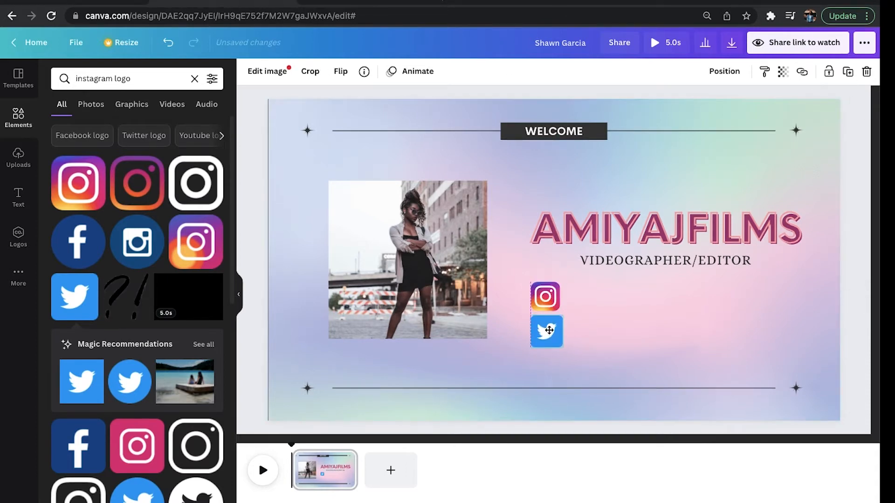
Make both social icons slightly smaller and equal in size, and line them up with the left edge of the VIDEOGRAPHER/EDITOR line.
{"action": "left_click_drag", "start_coordinate": [546, 294], "coordinate": [590, 291]}
{"action": "left_click_drag", "start_coordinate": [556, 335], "coordinate": [580, 322]}
{"action": "left_click", "coordinate": [578, 284]}
{"action": "left_click_drag", "start_coordinate": [577, 282], "coordinate": [583, 285]}
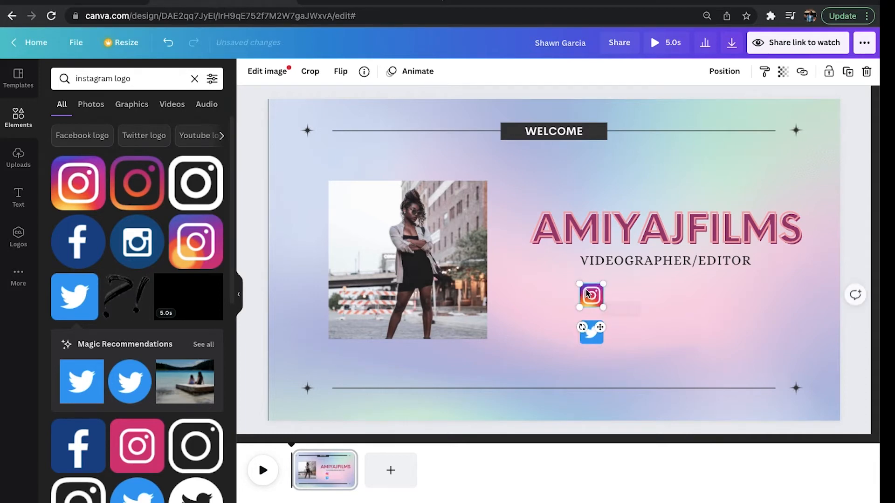
{"action": "left_click", "coordinate": [641, 326]}
{"action": "left_click_drag", "start_coordinate": [595, 336], "coordinate": [594, 335]}
{"action": "left_click", "coordinate": [558, 336]}
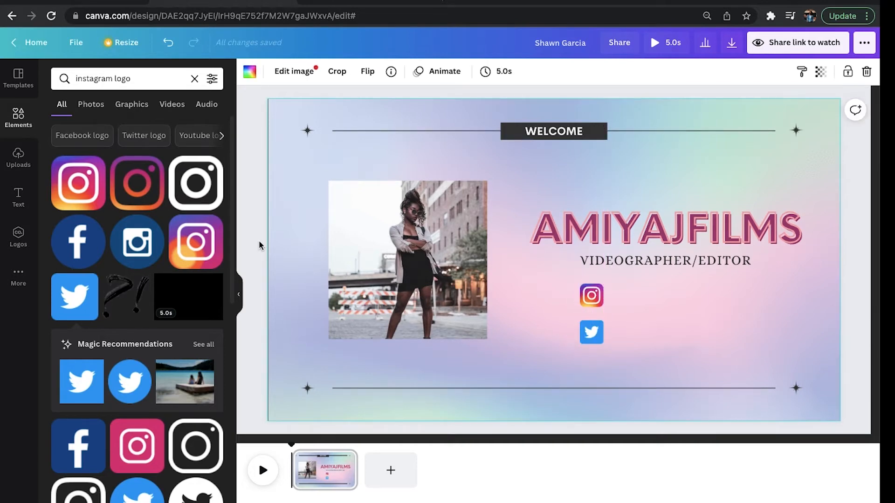
{"action": "left_click", "coordinate": [10, 204]}
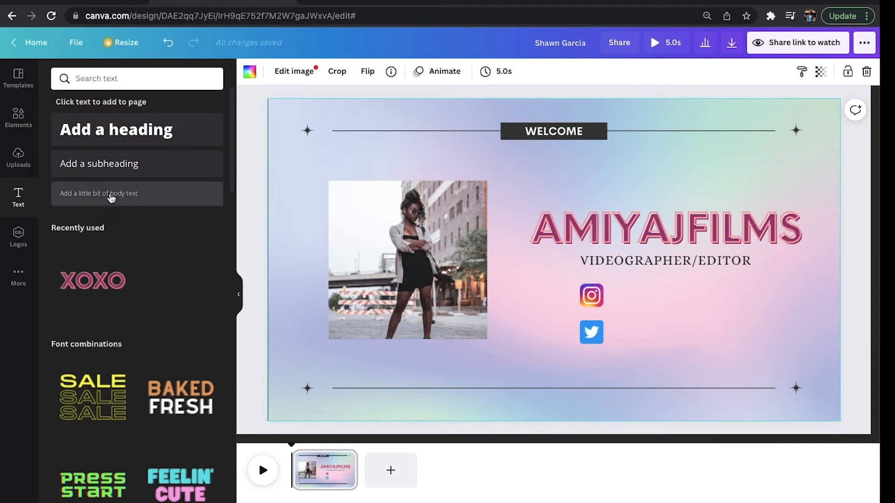
{"action": "left_click", "coordinate": [111, 198]}
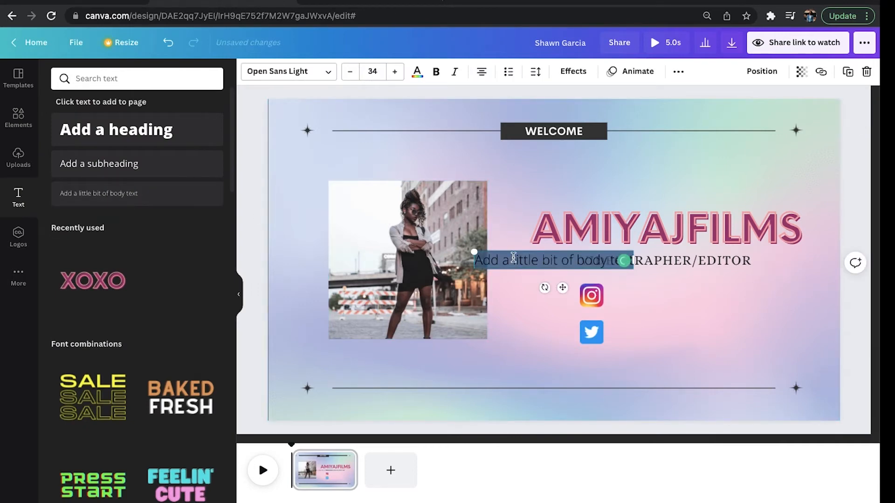
{"action": "type", "text": "@Ami"}
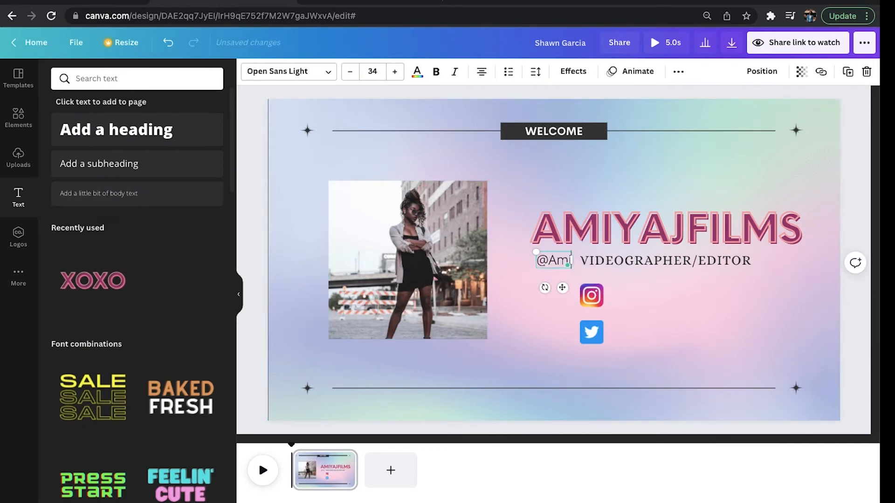
{"action": "type", "text": "yaJFilm"}
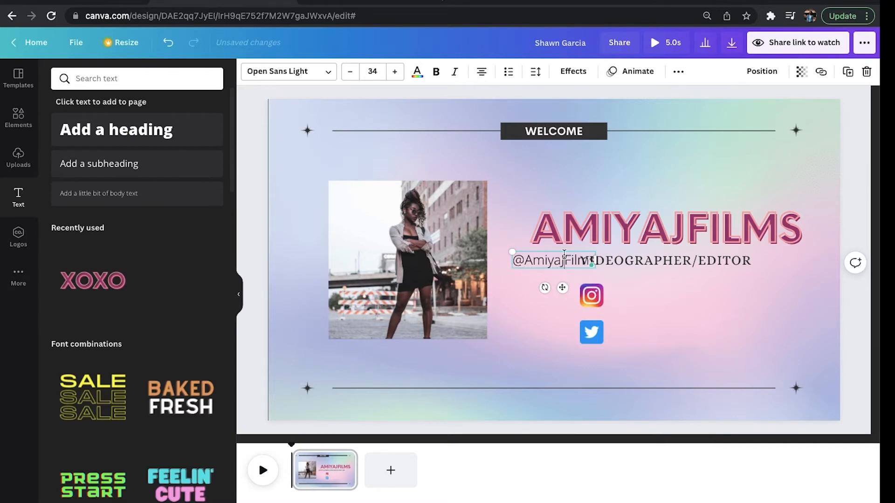
Set the handle's font to Alice and place it directly to the right of the Instagram icon.
{"action": "key", "text": "ctrl+a"}
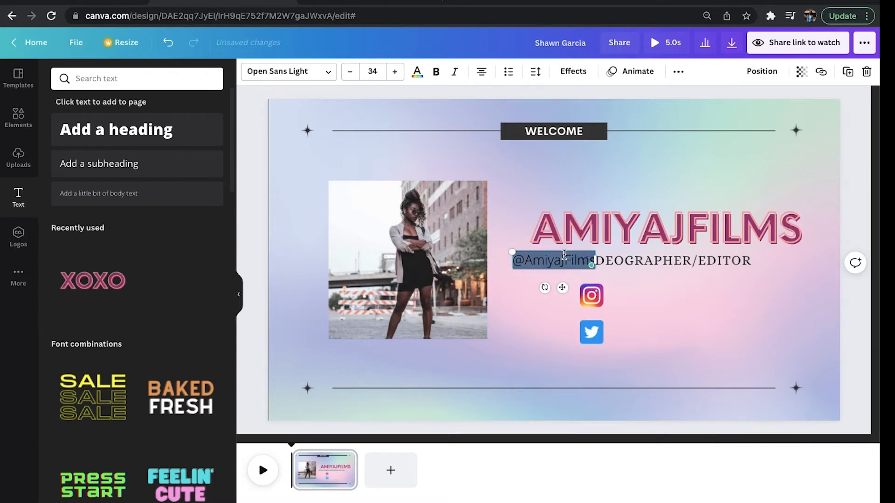
{"action": "left_click", "coordinate": [295, 79]}
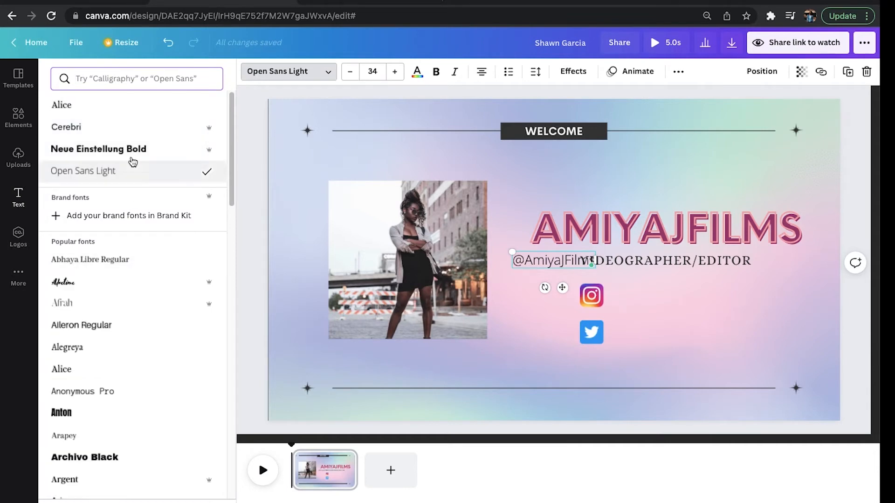
{"action": "left_click", "coordinate": [146, 108]}
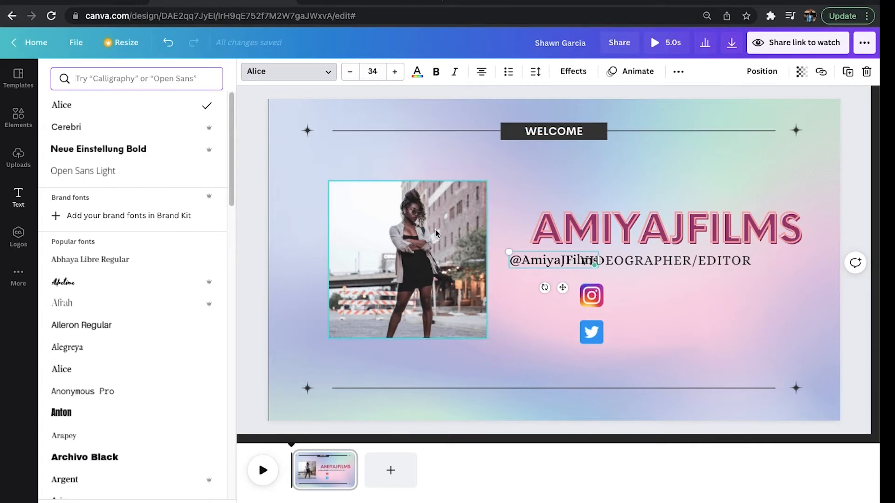
{"action": "left_click_drag", "start_coordinate": [560, 287], "coordinate": [659, 322]}
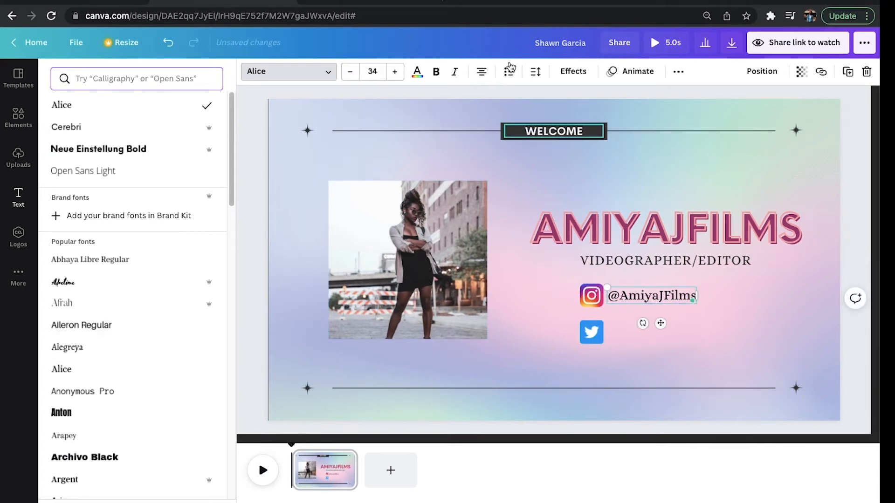
Try pink and light teal as the handle's text colour, and return it to black.
{"action": "left_click", "coordinate": [417, 73]}
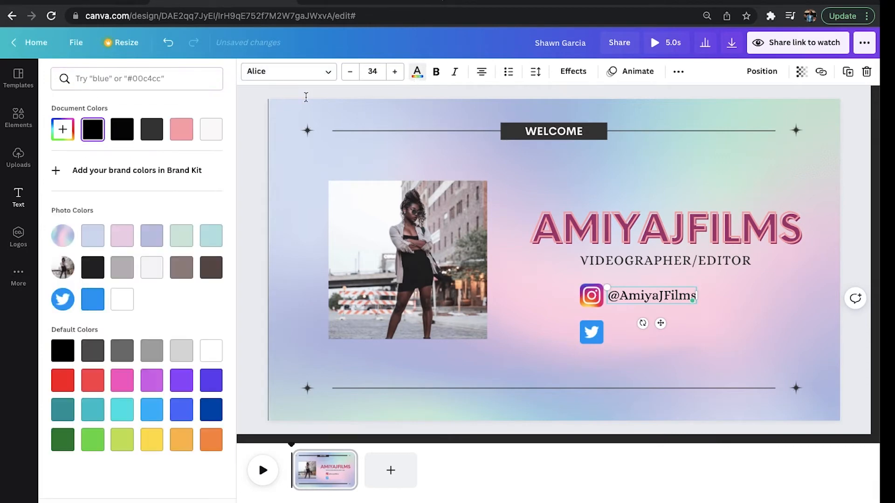
{"action": "left_click", "coordinate": [181, 131]}
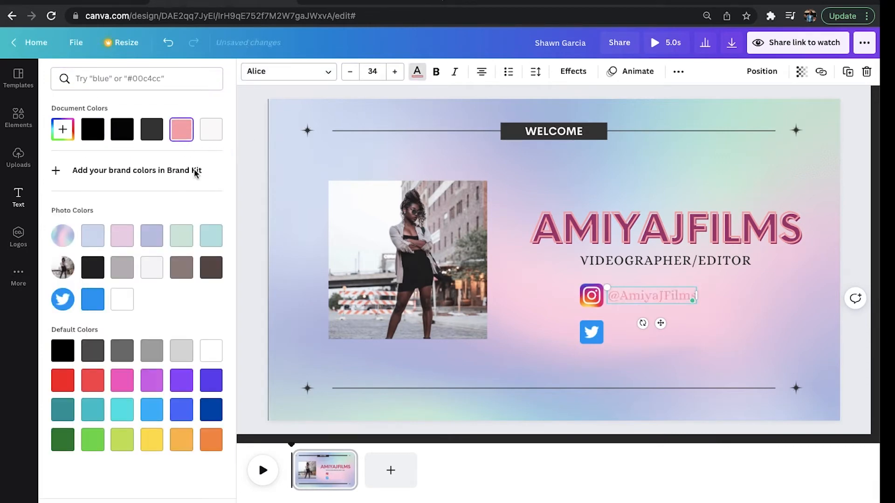
{"action": "left_click", "coordinate": [211, 237]}
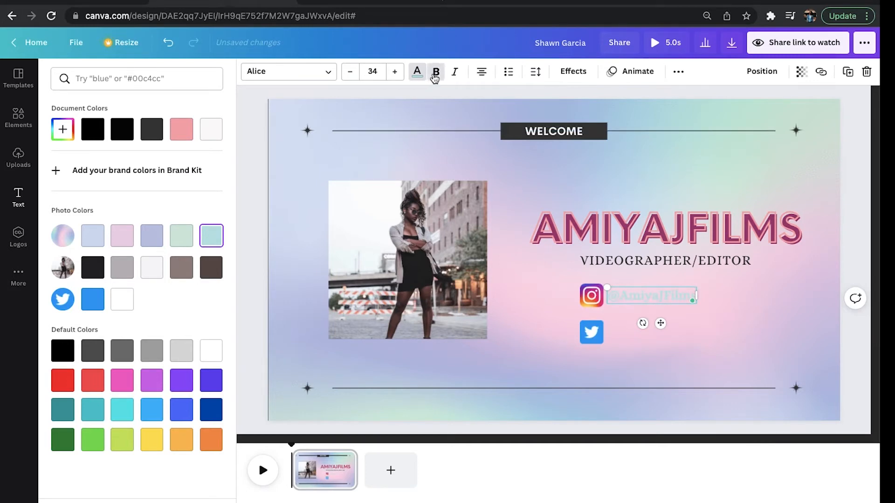
{"action": "left_click", "coordinate": [94, 135]}
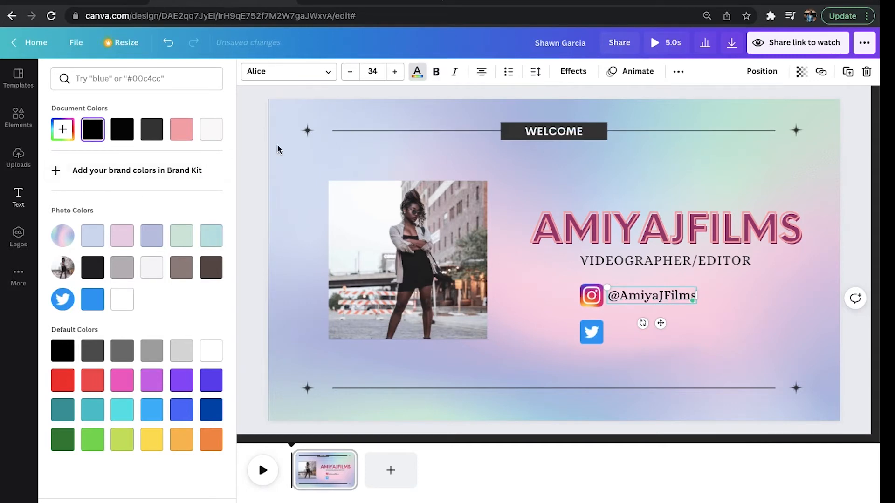
{"action": "left_click", "coordinate": [662, 295]}
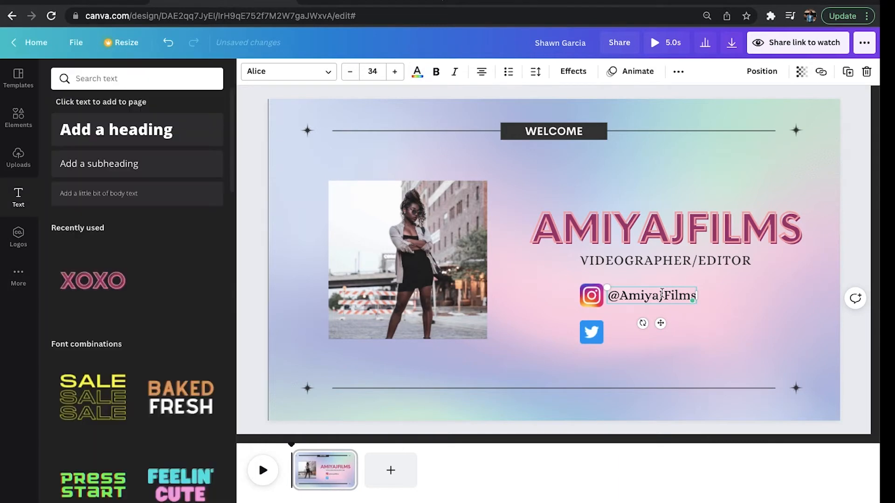
{"action": "key", "text": "ctrl+d"}
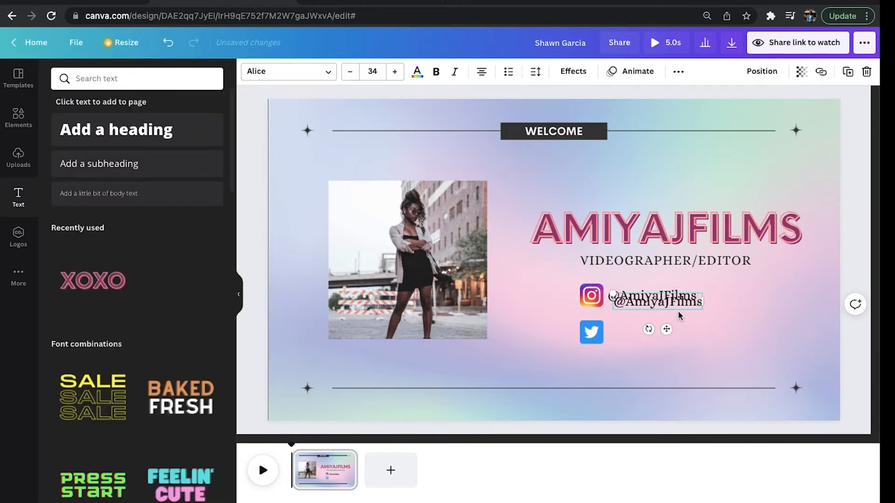
{"action": "left_click_drag", "start_coordinate": [667, 326], "coordinate": [664, 353]}
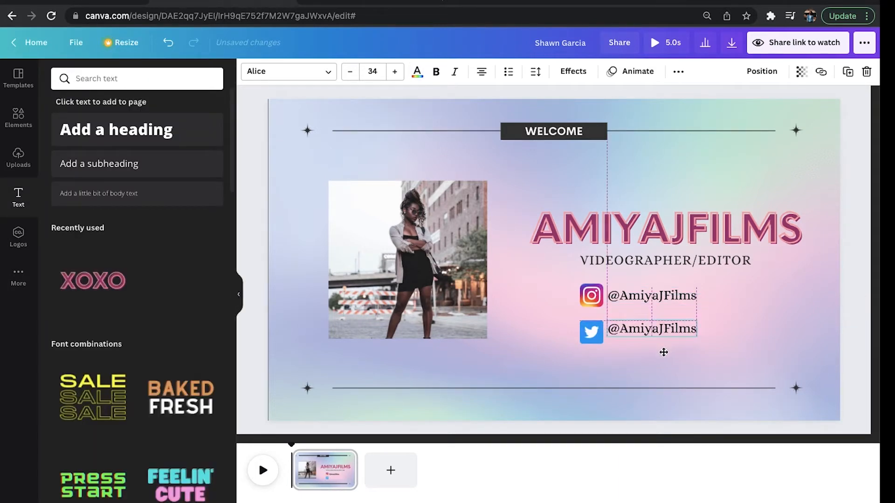
{"action": "double_click", "coordinate": [651, 330]}
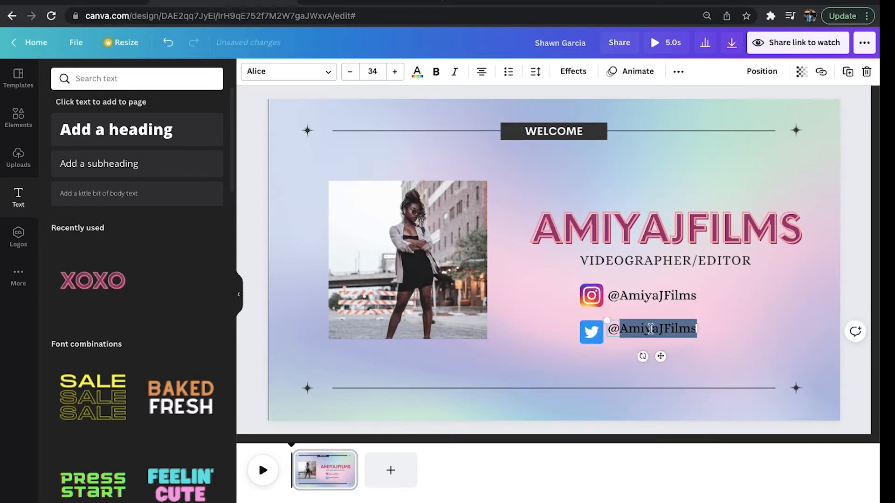
{"action": "left_click", "coordinate": [640, 329]}
{"action": "left_click_drag", "start_coordinate": [623, 329], "coordinate": [690, 331]}
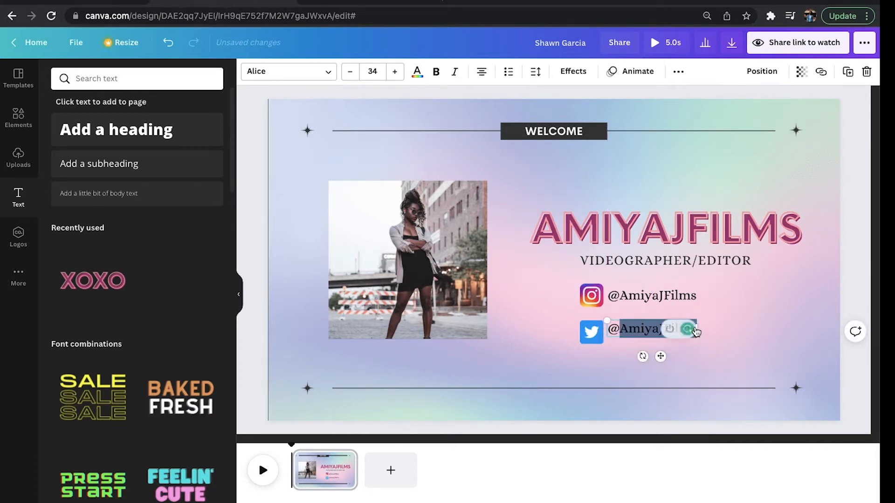
{"action": "type", "text": "Its"}
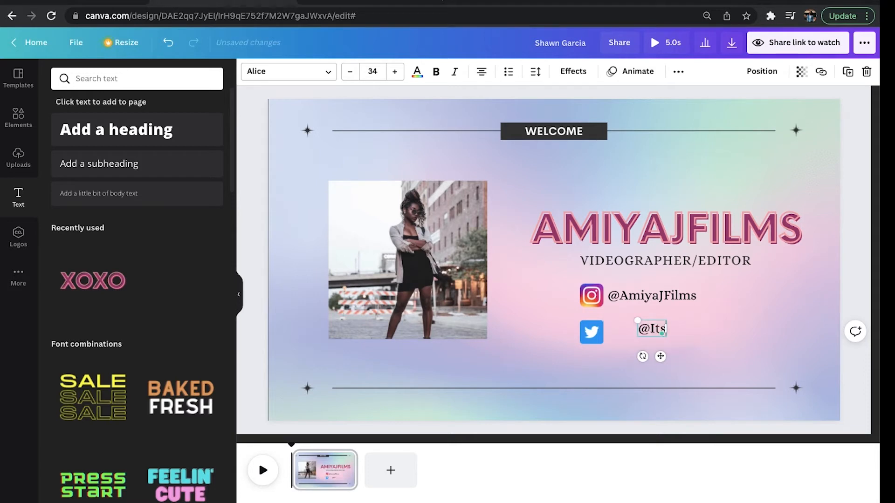
{"action": "type", "text": "AmiyaJ"}
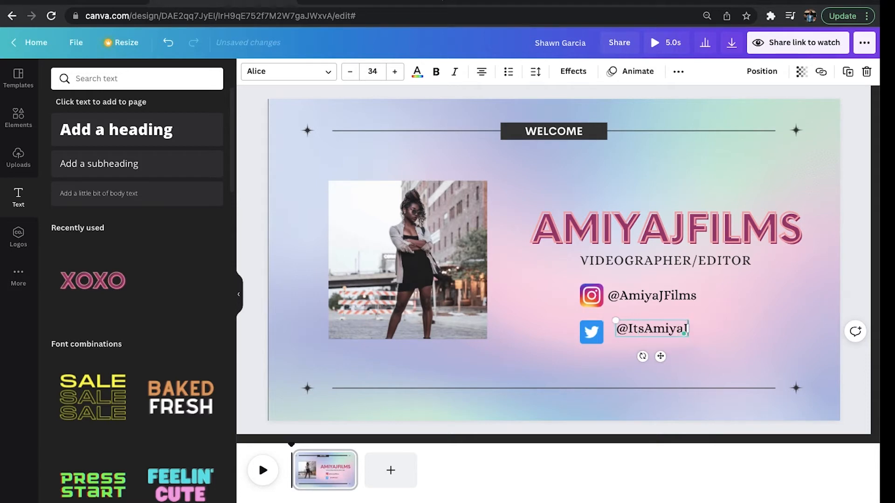
{"action": "left_click", "coordinate": [690, 344]}
{"action": "left_click", "coordinate": [658, 332]}
{"action": "left_click_drag", "start_coordinate": [662, 358], "coordinate": [655, 360]}
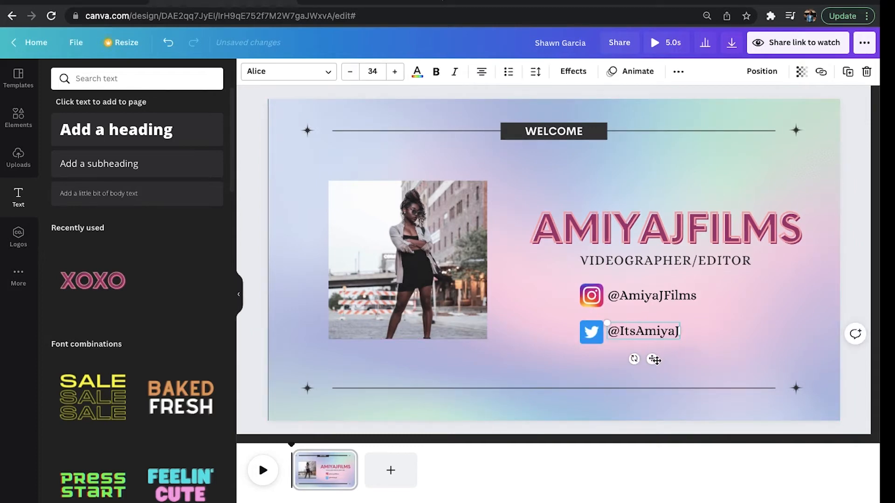
Delete the WELCOME text and the dark banner behind it from the upper line.
{"action": "left_click", "coordinate": [549, 131]}
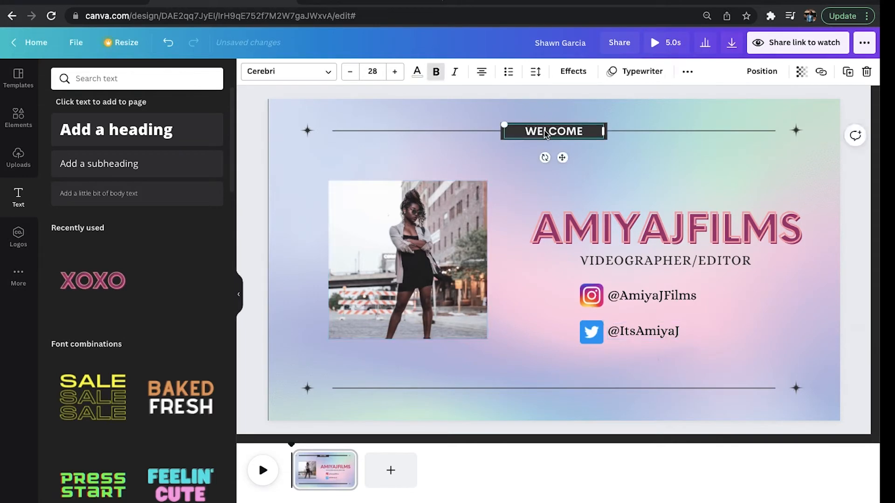
{"action": "key", "text": "Delete"}
{"action": "left_click", "coordinate": [550, 135]}
{"action": "key", "text": "Delete"}
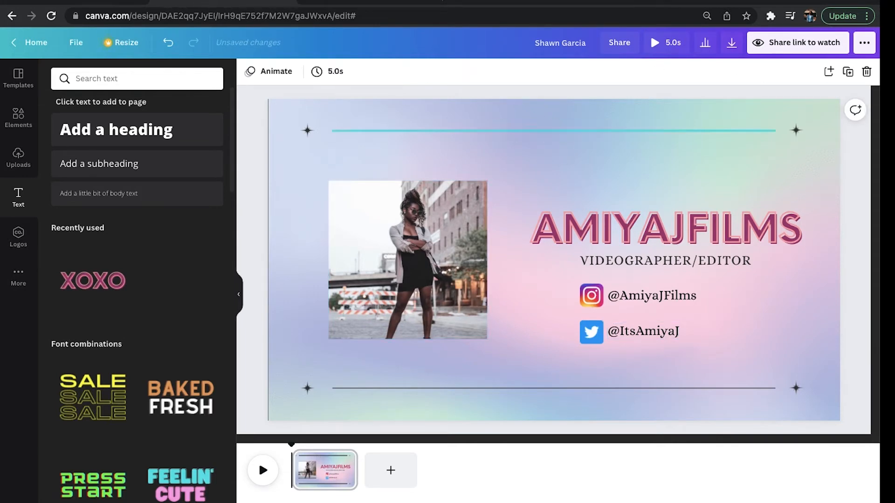
Search the elements library for "camera".
{"action": "left_click", "coordinate": [19, 117]}
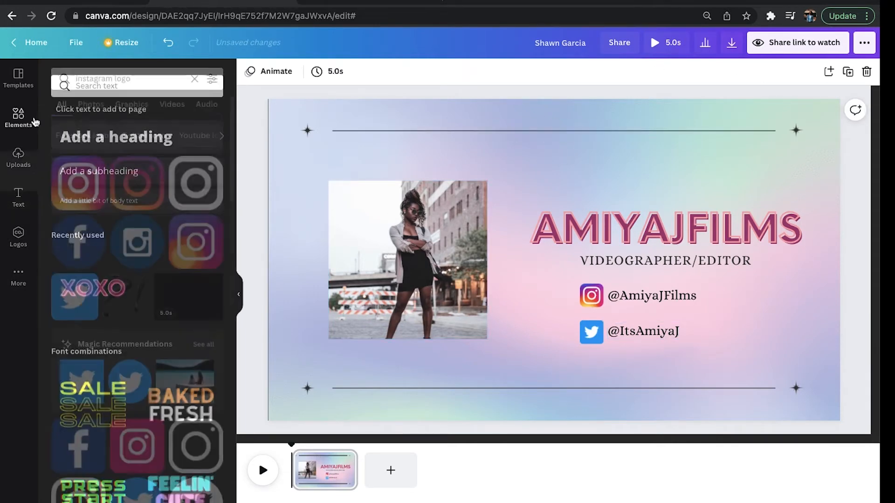
{"action": "double_click", "coordinate": [97, 79]}
{"action": "triple_click", "coordinate": [98, 79]}
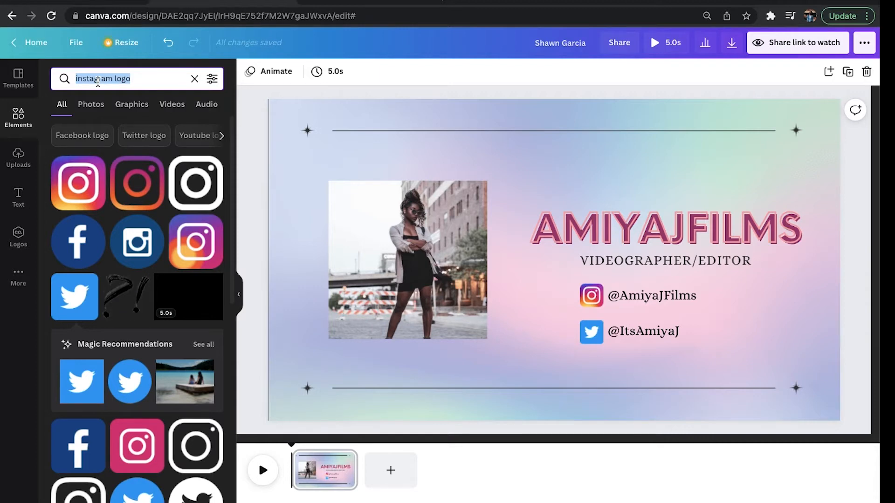
{"action": "type", "text": "camera"}
{"action": "key", "text": "Return"}
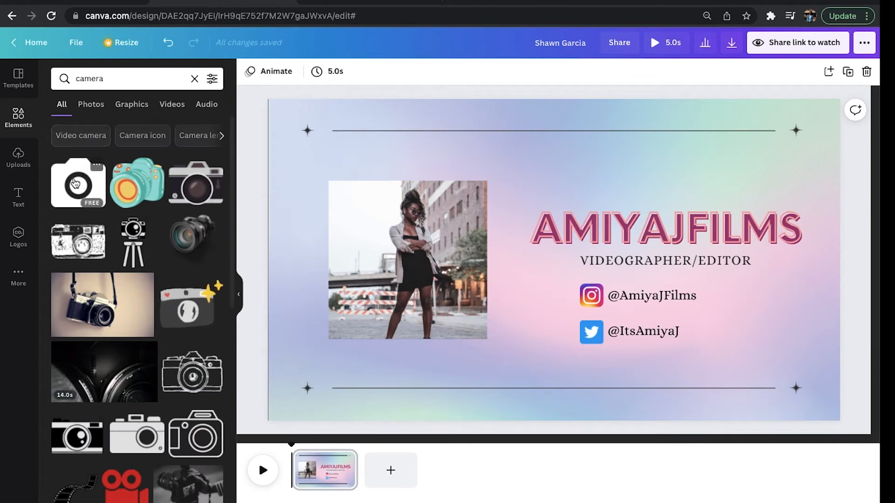
Add the red movie camera graphic, shrink it to icon size, and place it above the AMIYAJFILMS title.
{"action": "left_click", "coordinate": [188, 307]}
{"action": "key", "text": "Delete"}
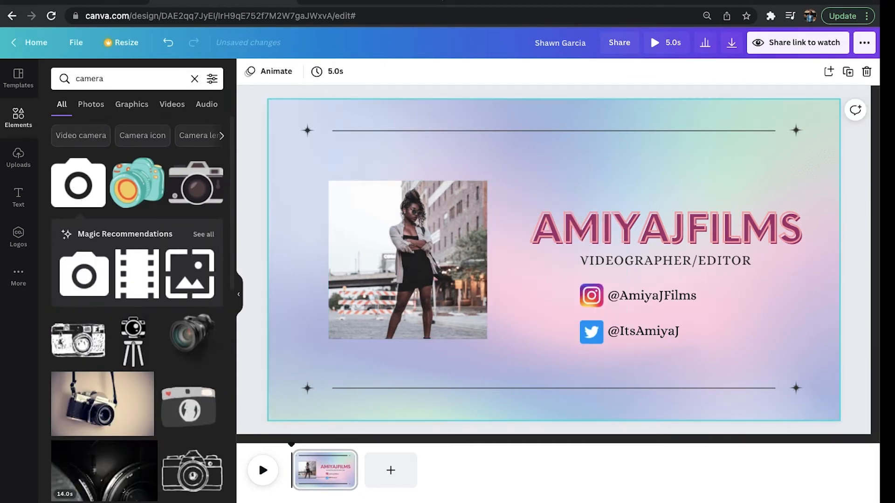
{"action": "scroll", "coordinate": [140, 385], "scroll_direction": "down", "scroll_amount": 5}
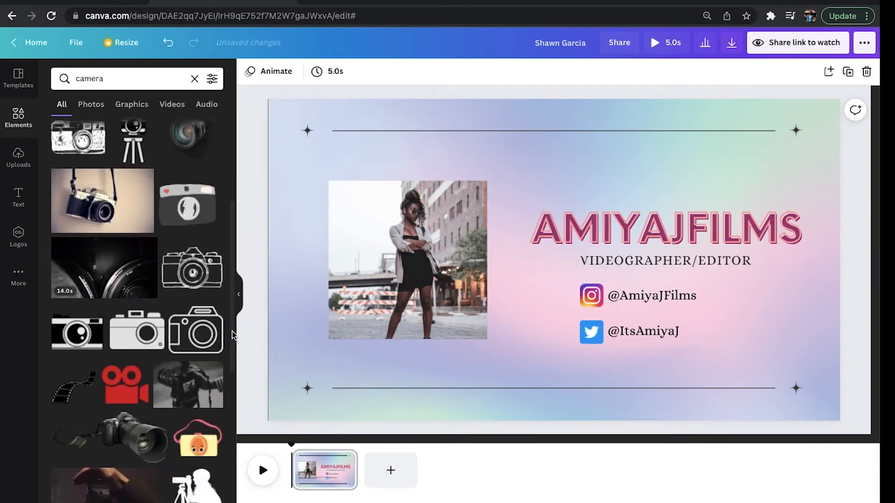
{"action": "left_click", "coordinate": [140, 385]}
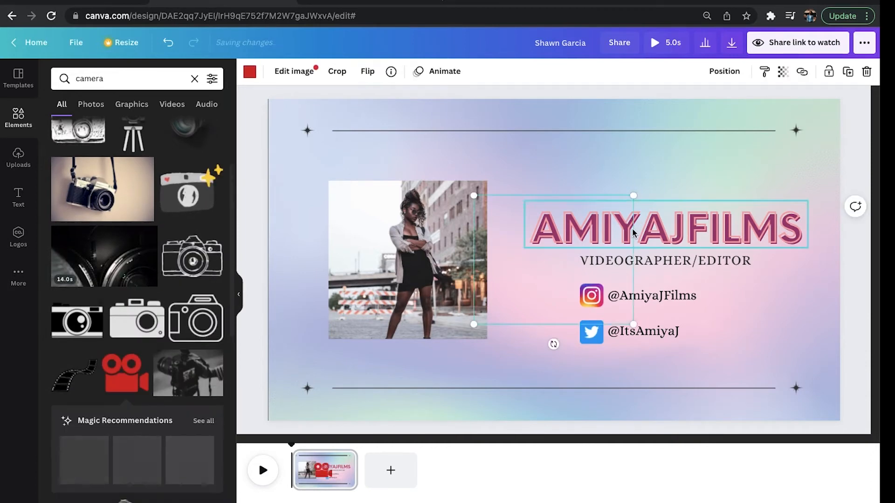
{"action": "left_click_drag", "start_coordinate": [633, 196], "coordinate": [502, 266]}
{"action": "left_click_drag", "start_coordinate": [492, 308], "coordinate": [657, 179]}
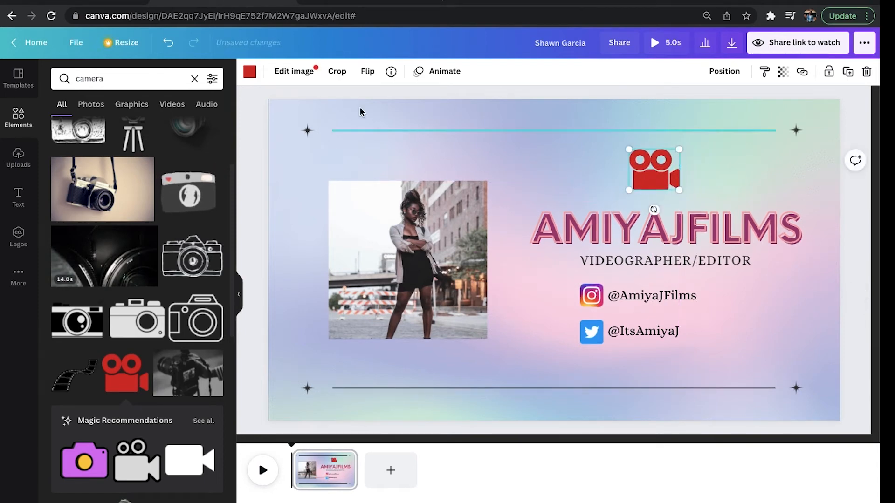
Recolour the movie camera black after trying white, lavender and salmon pink, and shrink it slightly.
{"action": "left_click", "coordinate": [250, 76]}
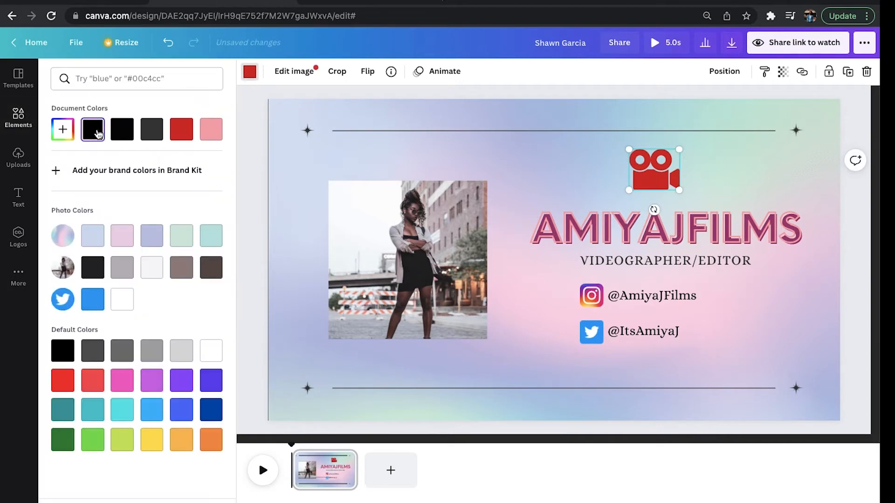
{"action": "left_click", "coordinate": [95, 133]}
{"action": "left_click", "coordinate": [122, 300]}
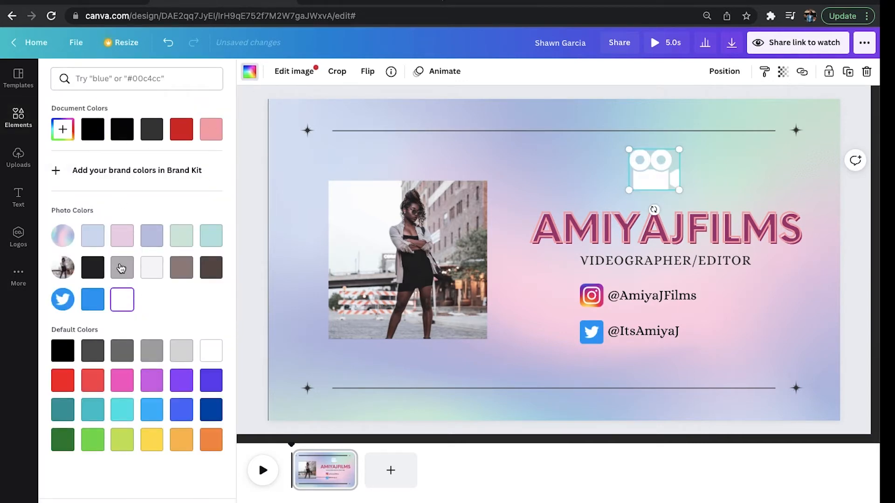
{"action": "left_click", "coordinate": [120, 241]}
{"action": "left_click", "coordinate": [149, 242]}
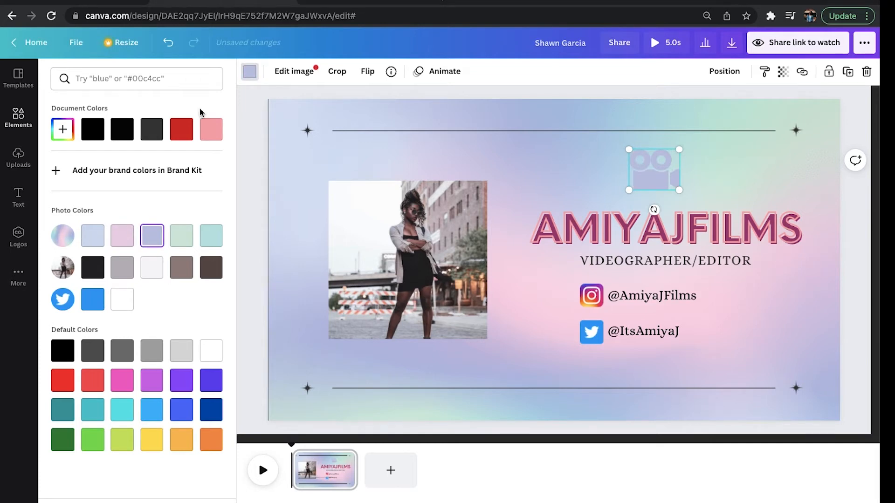
{"action": "left_click", "coordinate": [211, 139]}
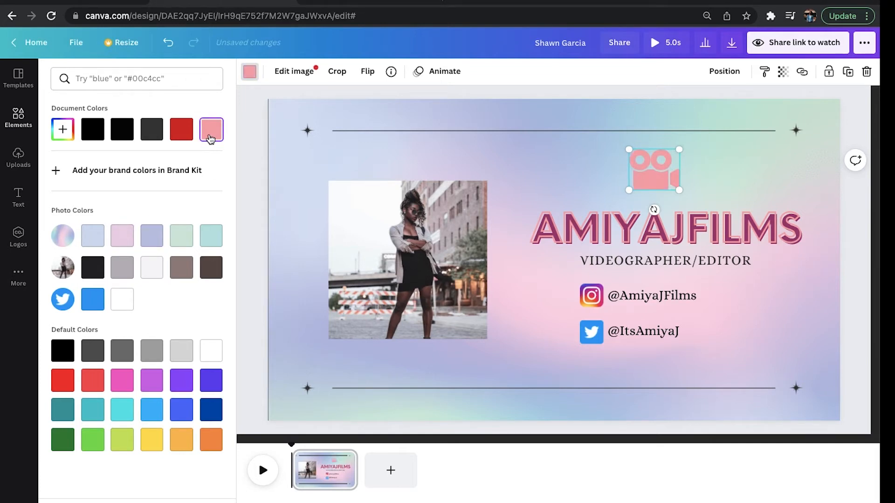
{"action": "left_click", "coordinate": [97, 135]}
{"action": "left_click_drag", "start_coordinate": [679, 152], "coordinate": [675, 154]}
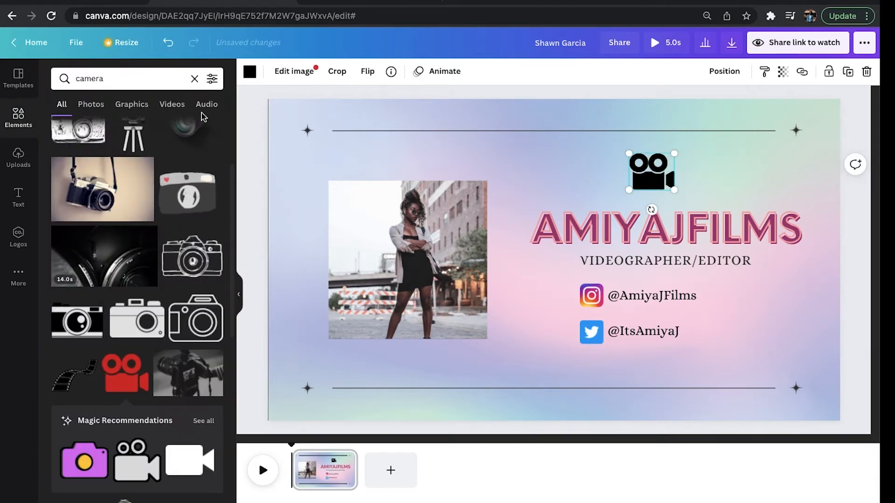
Search the elements for "laptop" and add the angled turquoise-and-coral laptop at icon size to the right of the movie camera.
{"action": "left_click", "coordinate": [138, 75]}
{"action": "type", "text": "lapyo"}
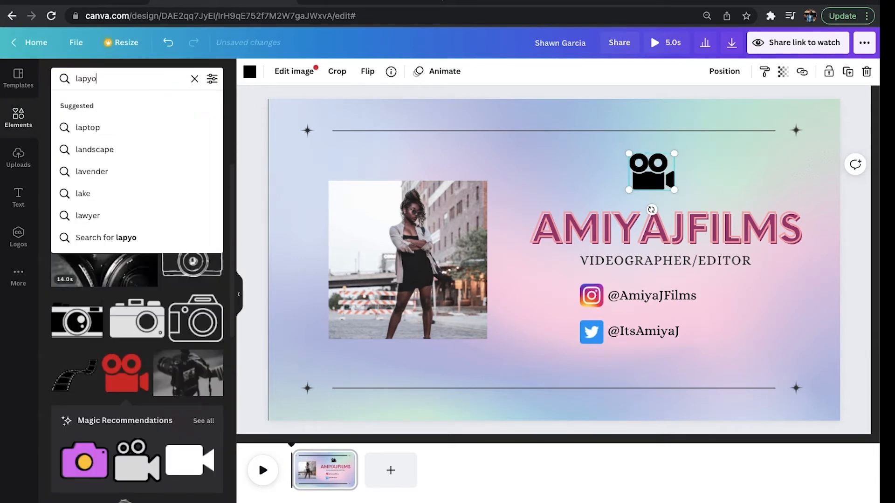
{"action": "key", "text": "BackSpace"}
{"action": "type", "text": "top"}
{"action": "key", "text": "Return"}
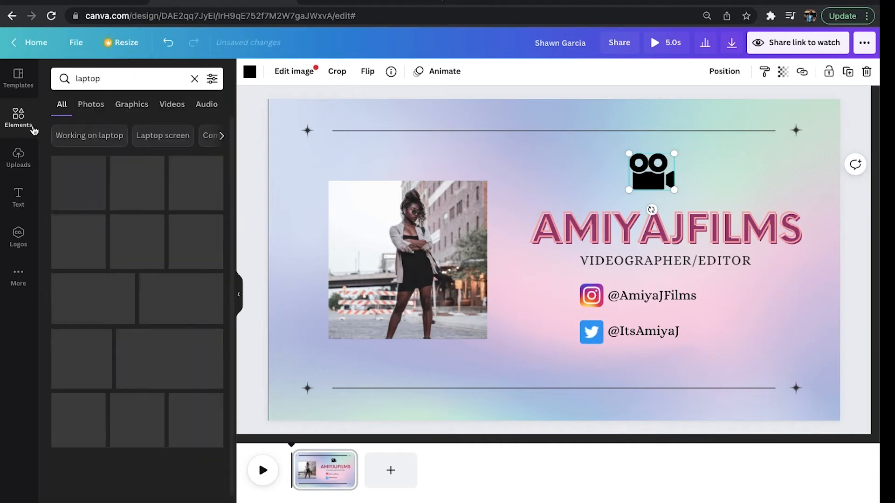
{"action": "left_click", "coordinate": [147, 193]}
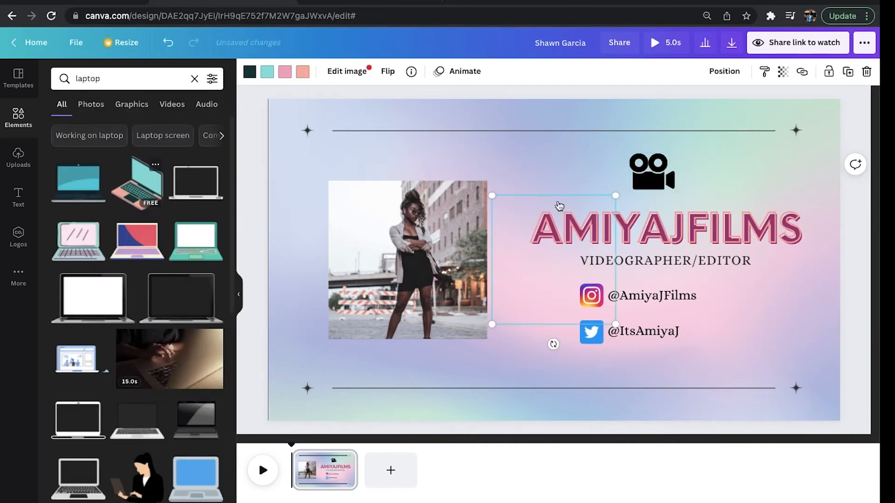
{"action": "left_click_drag", "start_coordinate": [617, 194], "coordinate": [714, 174]}
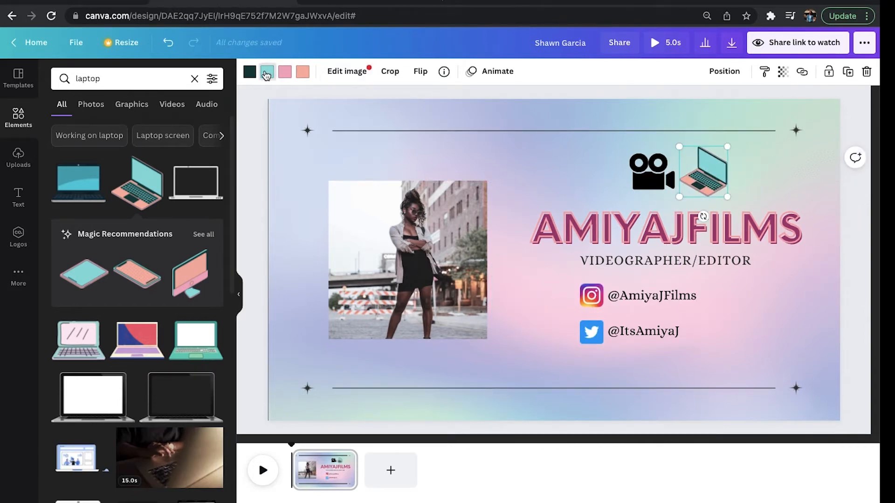
Recolour the laptop graphic, changing its turquoise to black, its pink to lavender and its coral to light pink.
{"action": "left_click", "coordinate": [266, 73]}
{"action": "left_click", "coordinate": [93, 130]}
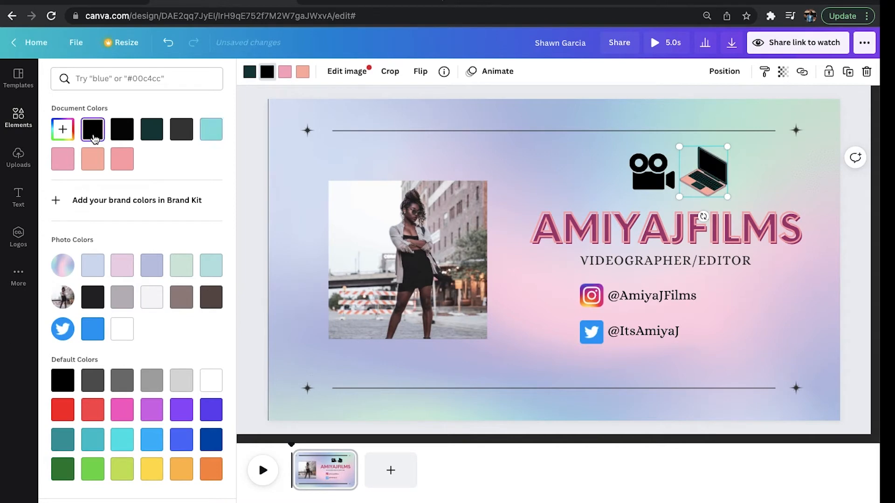
{"action": "left_click", "coordinate": [286, 79]}
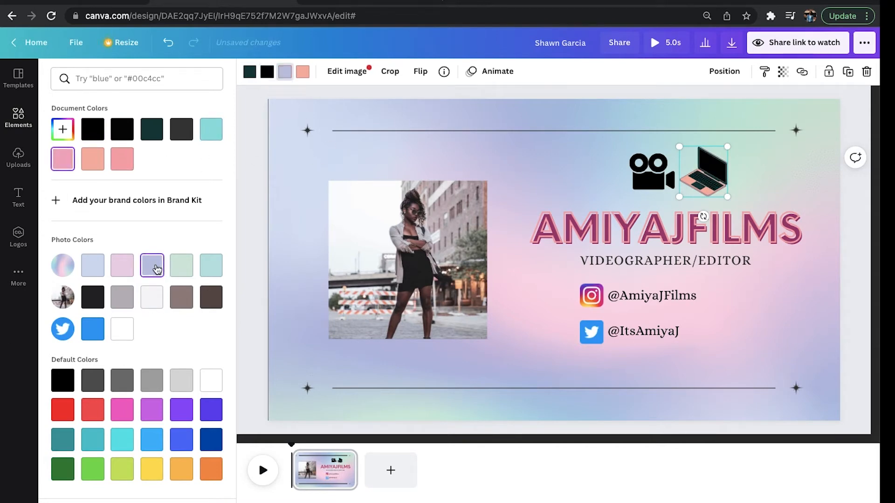
{"action": "left_click", "coordinate": [303, 74]}
{"action": "left_click", "coordinate": [123, 273]}
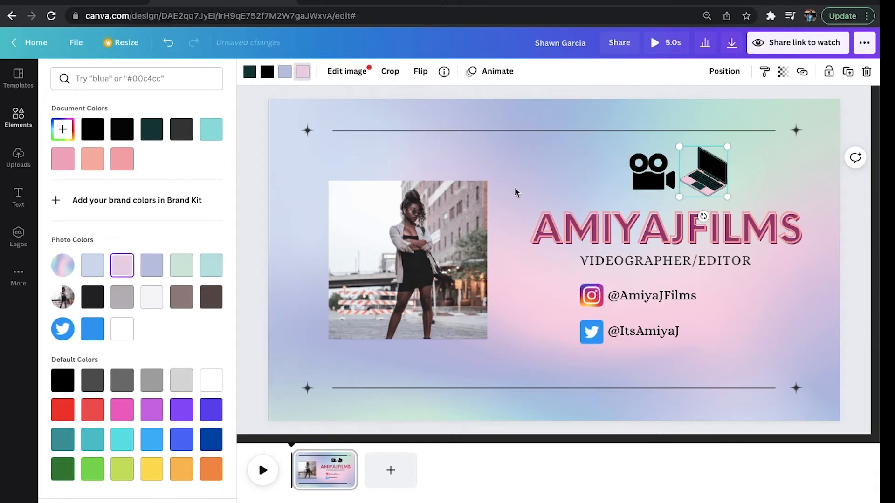
Shrink the laptop graphic, flip it horizontally, and nudge it into line beside the movie camera.
{"action": "left_click_drag", "start_coordinate": [726, 149], "coordinate": [705, 184]}
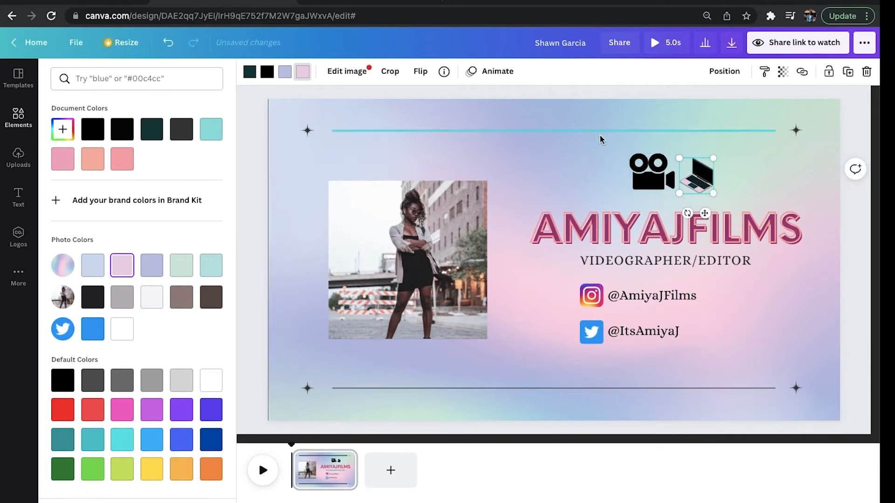
{"action": "left_click", "coordinate": [425, 74]}
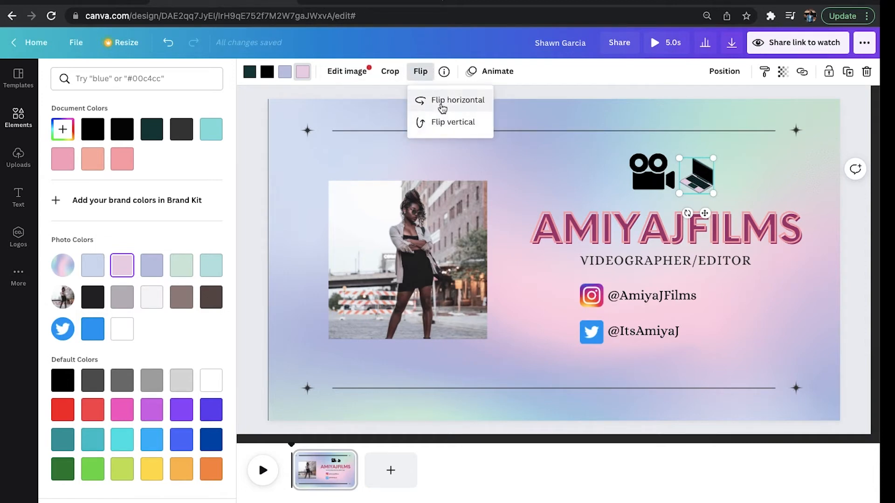
{"action": "left_click", "coordinate": [442, 108]}
{"action": "left_click", "coordinate": [763, 186]}
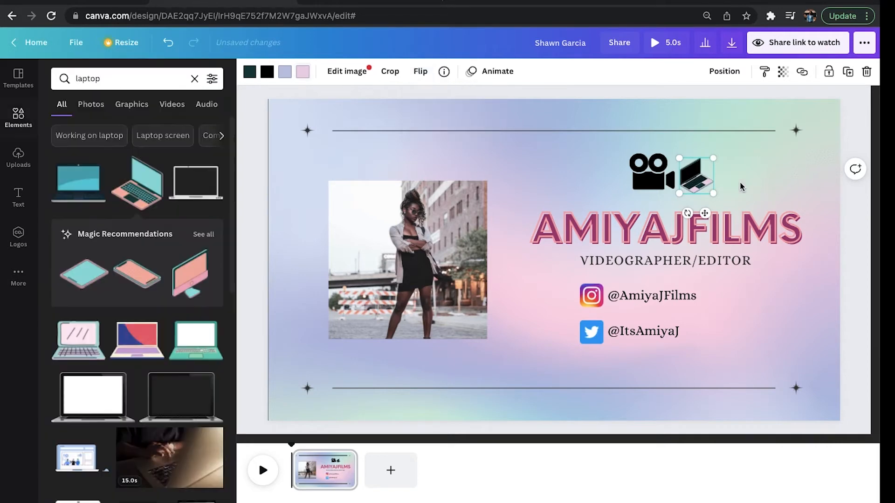
{"action": "left_click_drag", "start_coordinate": [694, 175], "coordinate": [695, 172]}
{"action": "left_click", "coordinate": [738, 203]}
{"action": "left_click", "coordinate": [777, 177]}
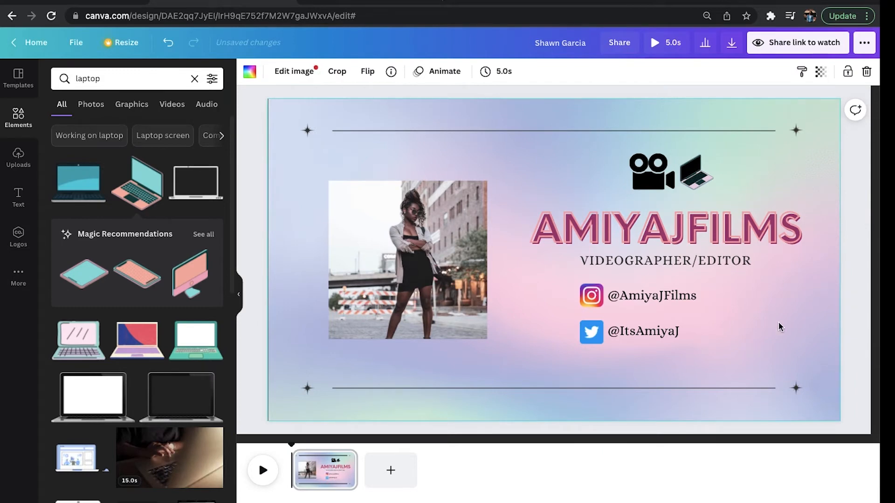
Add a second page to the video and set its background colour to white.
{"action": "left_click", "coordinate": [391, 470]}
{"action": "left_click", "coordinate": [413, 332]}
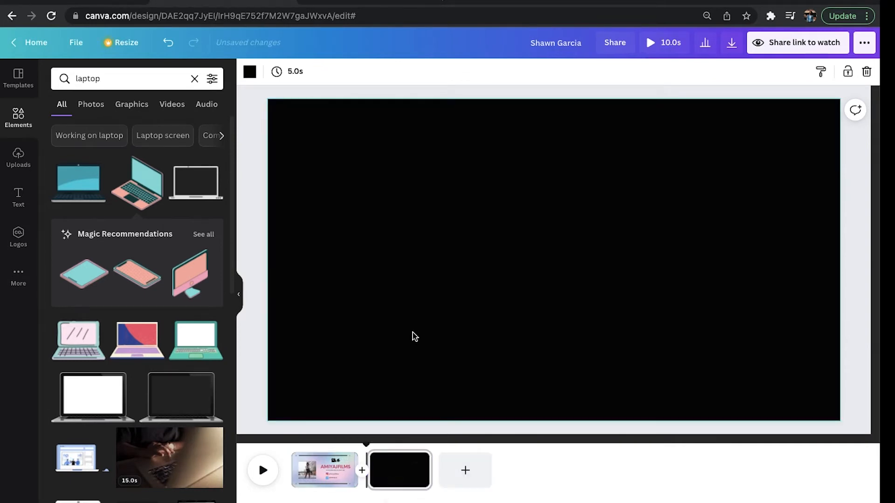
{"action": "left_click", "coordinate": [250, 72]}
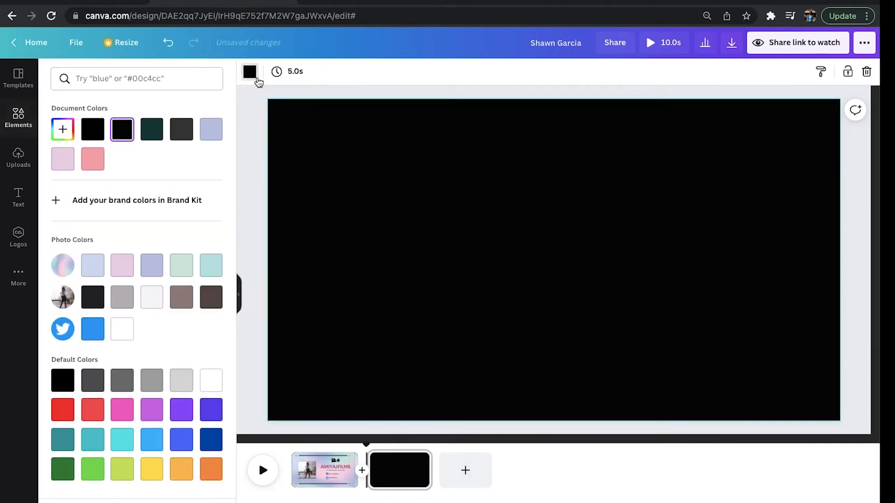
{"action": "left_click", "coordinate": [122, 326]}
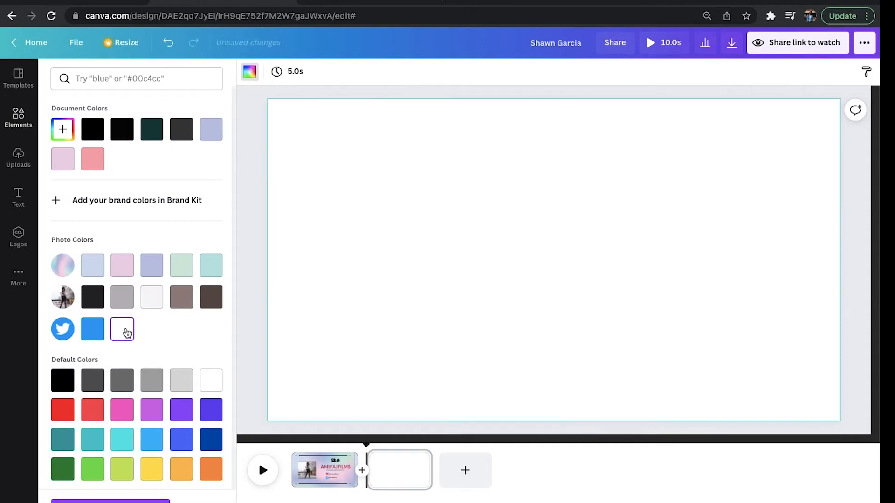
Search the elements library for "subscribe".
{"action": "left_click", "coordinate": [33, 131]}
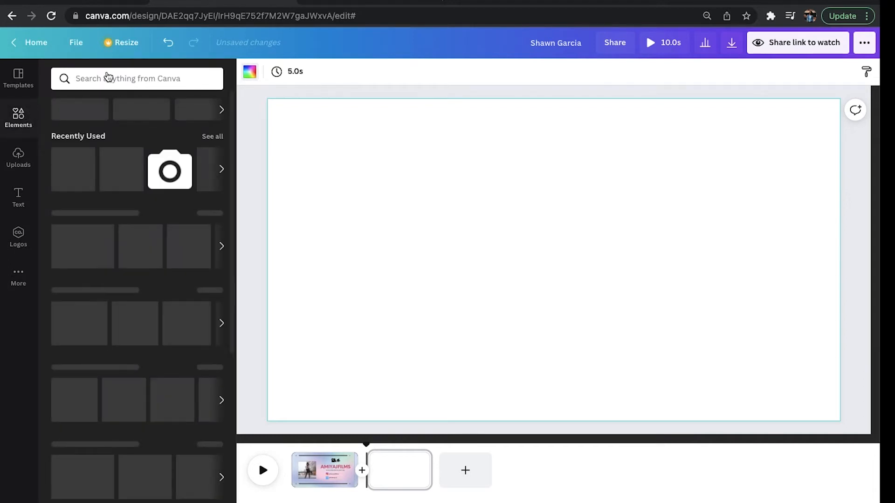
{"action": "left_click", "coordinate": [109, 80]}
{"action": "type", "text": "su"}
{"action": "left_click", "coordinate": [132, 127]}
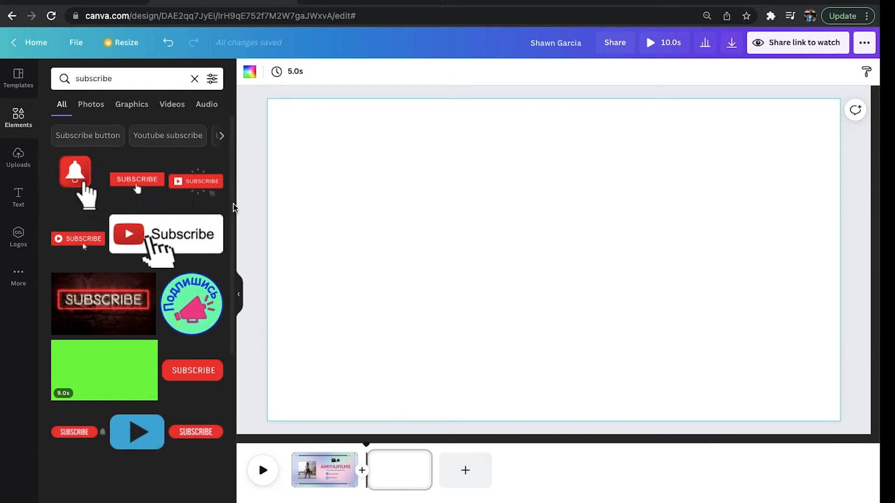
Search the elements library for "rectangle" and add a solid rounded rectangle to the second page.
{"action": "scroll", "coordinate": [220, 303], "scroll_direction": "down", "scroll_amount": 5}
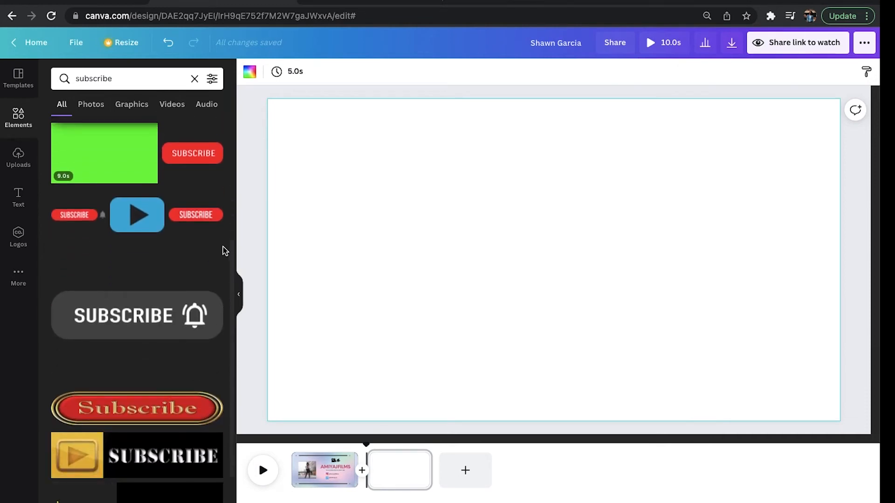
{"action": "scroll", "coordinate": [231, 245], "scroll_direction": "up", "scroll_amount": 5}
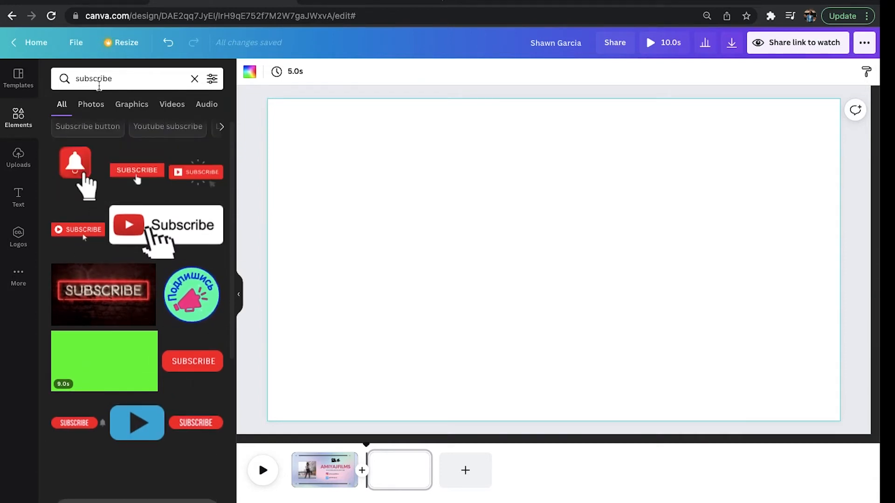
{"action": "left_click", "coordinate": [113, 75]}
{"action": "double_click", "coordinate": [113, 78]}
{"action": "type", "text": "rec"}
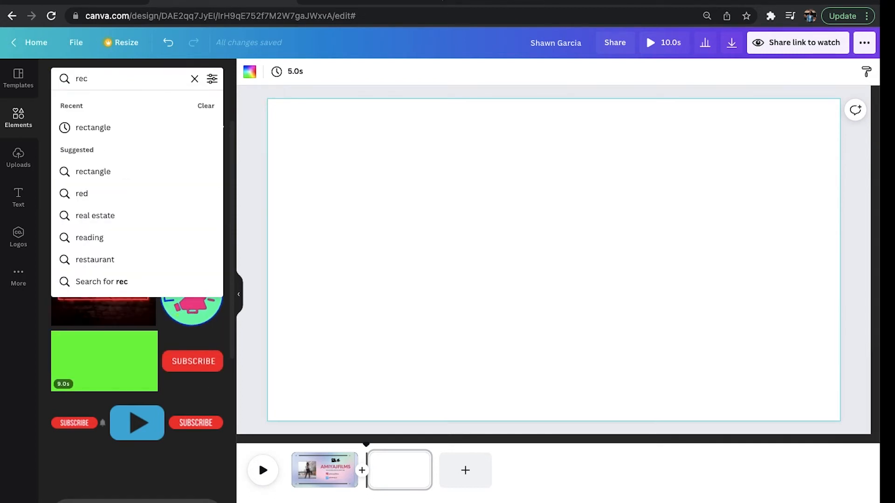
{"action": "left_click", "coordinate": [132, 133]}
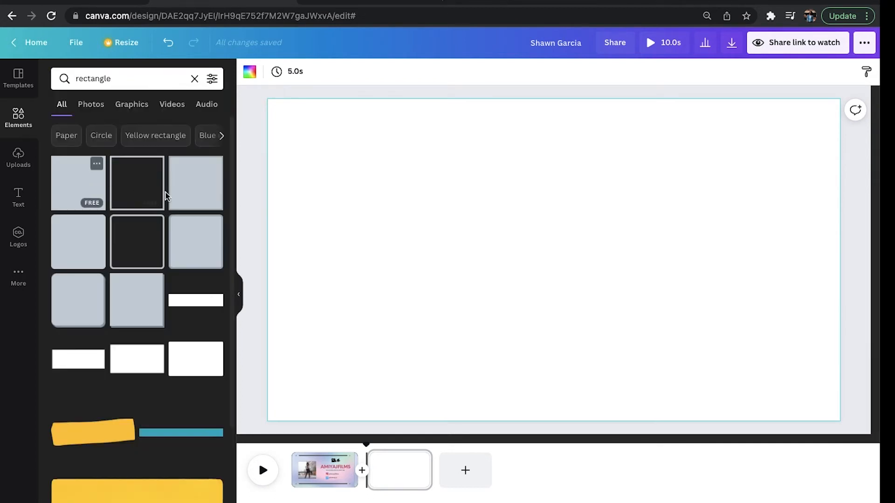
{"action": "left_click", "coordinate": [90, 251]}
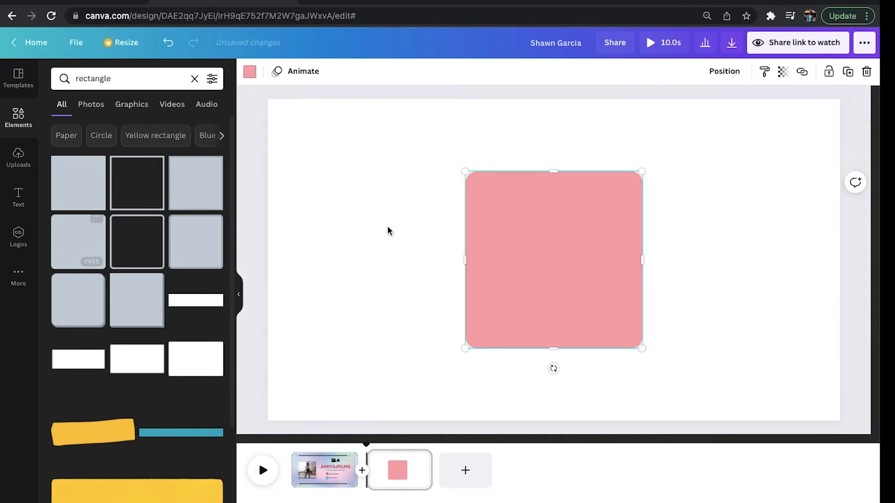
Colour the rounded rectangle red and reshape it into a wide button about 941 by 205.
{"action": "left_click", "coordinate": [251, 72]}
{"action": "left_click", "coordinate": [57, 135]}
{"action": "left_click_drag", "start_coordinate": [123, 170], "coordinate": [388, 102]}
{"action": "left_click_drag", "start_coordinate": [466, 260], "coordinate": [362, 260]}
{"action": "left_click_drag", "start_coordinate": [504, 174], "coordinate": [510, 267]}
{"action": "left_click_drag", "start_coordinate": [500, 350], "coordinate": [500, 327]}
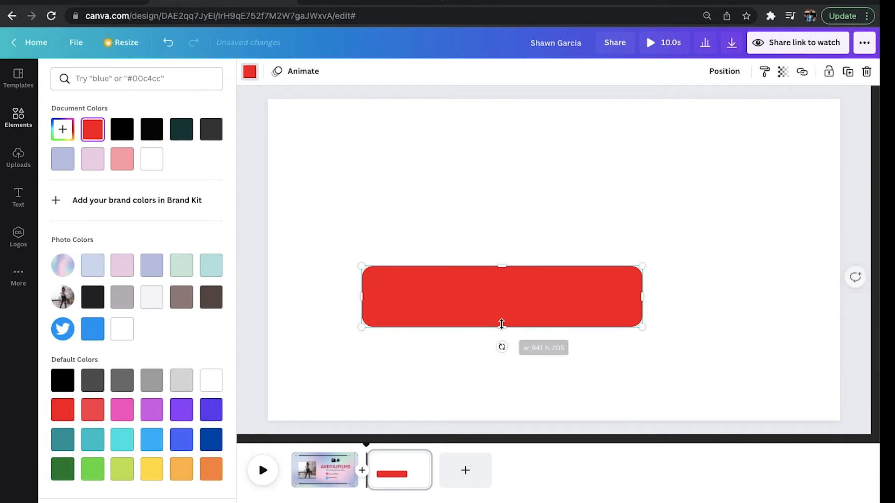
Add a heading to the second page that reads "Subscribe".
{"action": "left_click", "coordinate": [13, 200]}
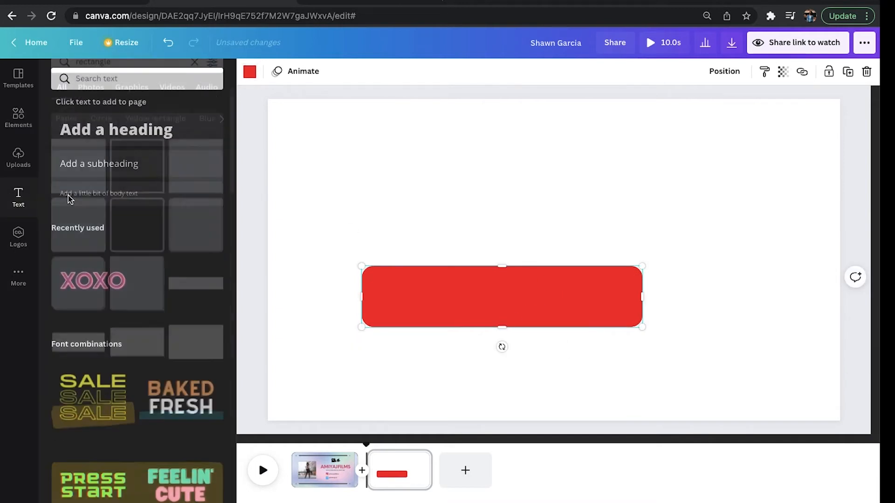
{"action": "left_click", "coordinate": [131, 129]}
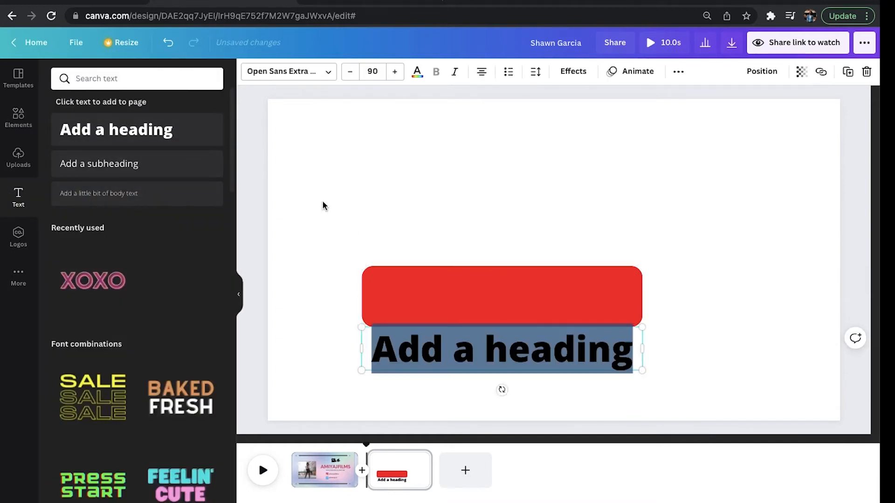
{"action": "type", "text": "Subs"}
{"action": "type", "text": "ri"}
{"action": "key", "text": "BackSpace"}
{"action": "key", "text": "BackSpace"}
{"action": "type", "text": "cribe"}
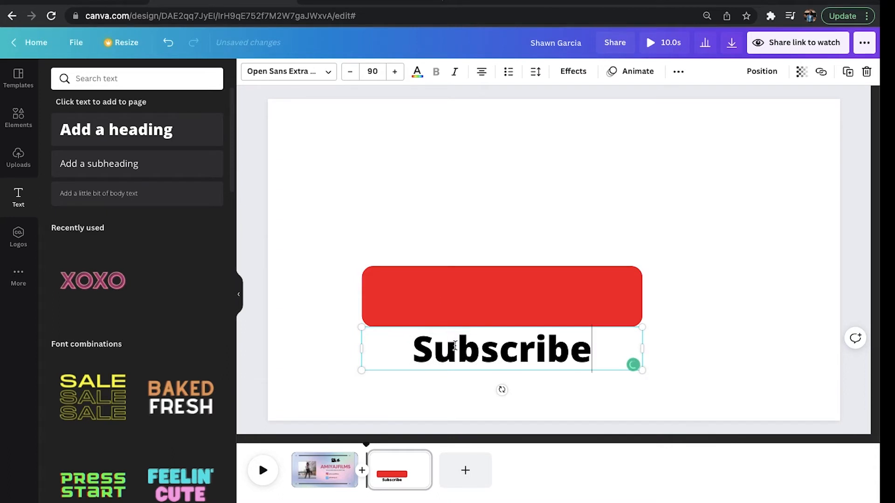
Make the "Subscribe" heading white and centre it on the red rectangle.
{"action": "double_click", "coordinate": [455, 345]}
{"action": "left_click", "coordinate": [417, 73]}
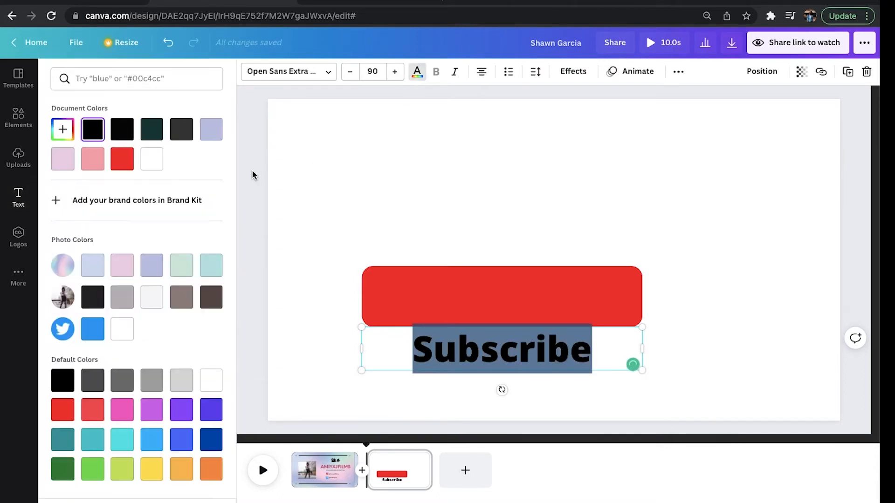
{"action": "left_click", "coordinate": [161, 162]}
{"action": "left_click", "coordinate": [492, 350]}
{"action": "left_click_drag", "start_coordinate": [499, 350], "coordinate": [481, 340]}
{"action": "left_click_drag", "start_coordinate": [538, 371], "coordinate": [539, 321]}
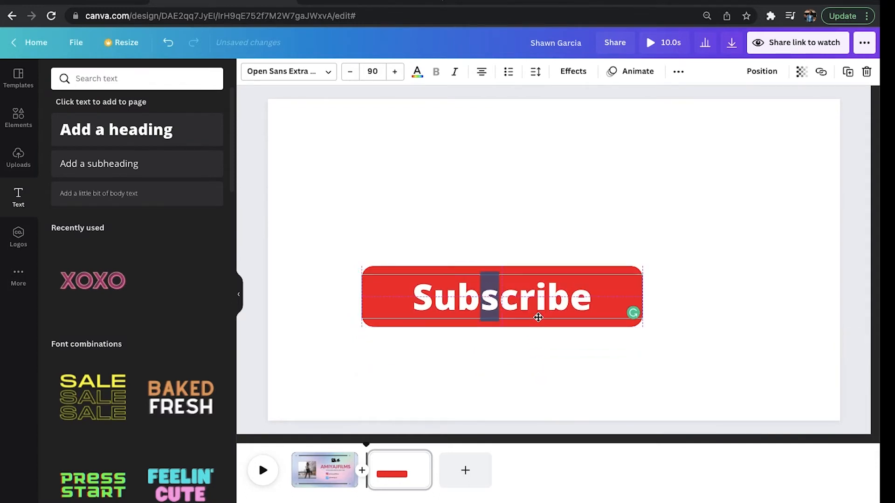
Move the red rectangle and its "Subscribe" text together towards the page's centre, and delete both.
{"action": "left_click", "coordinate": [666, 223]}
{"action": "left_click_drag", "start_coordinate": [662, 226], "coordinate": [602, 283]}
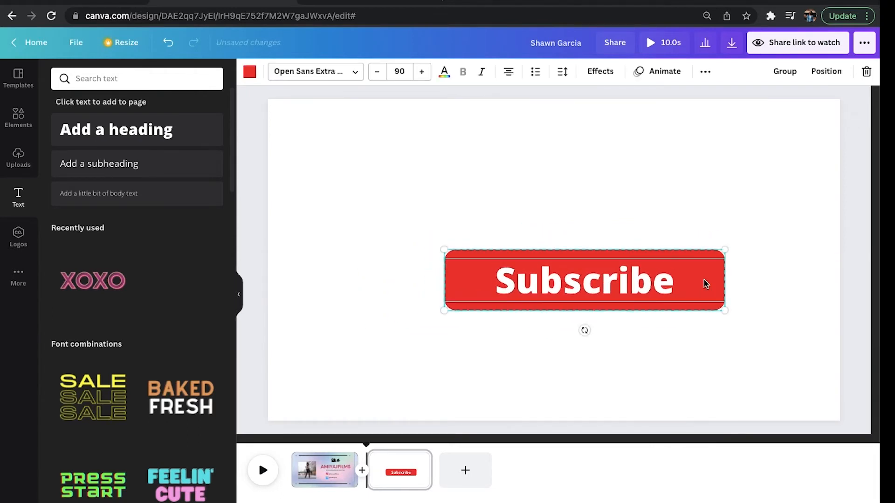
{"action": "left_click", "coordinate": [755, 275]}
{"action": "left_click_drag", "start_coordinate": [661, 212], "coordinate": [626, 279]}
{"action": "left_click_drag", "start_coordinate": [625, 280], "coordinate": [603, 278]}
{"action": "left_click", "coordinate": [641, 197]}
{"action": "left_click_drag", "start_coordinate": [637, 194], "coordinate": [601, 293]}
{"action": "key", "text": "Delete"}
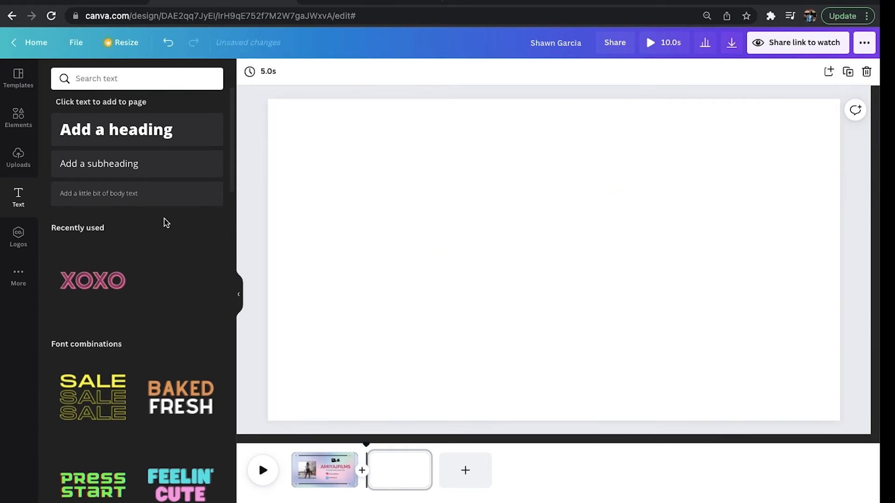
Search the elements library for "subscribe" and add the red SUBSCRIBE button with the pointing hand to the second page.
{"action": "left_click", "coordinate": [18, 117]}
{"action": "double_click", "coordinate": [99, 80]}
{"action": "type", "text": "sub"}
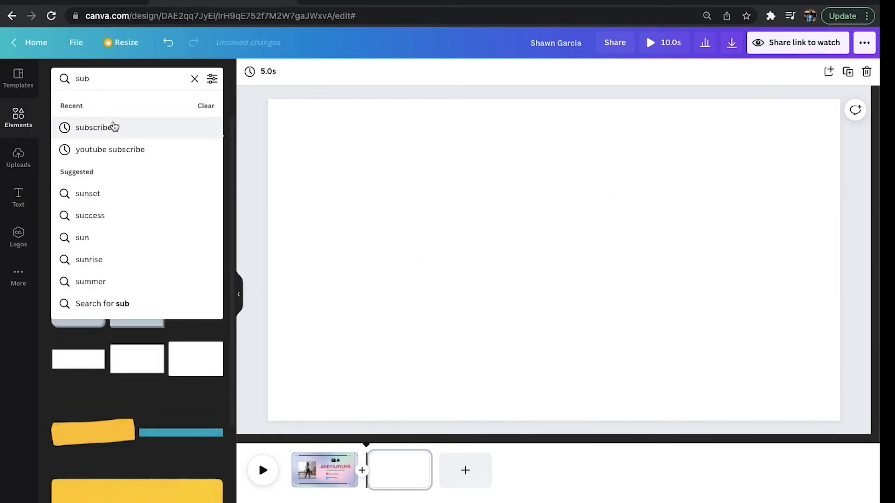
{"action": "left_click", "coordinate": [113, 127]}
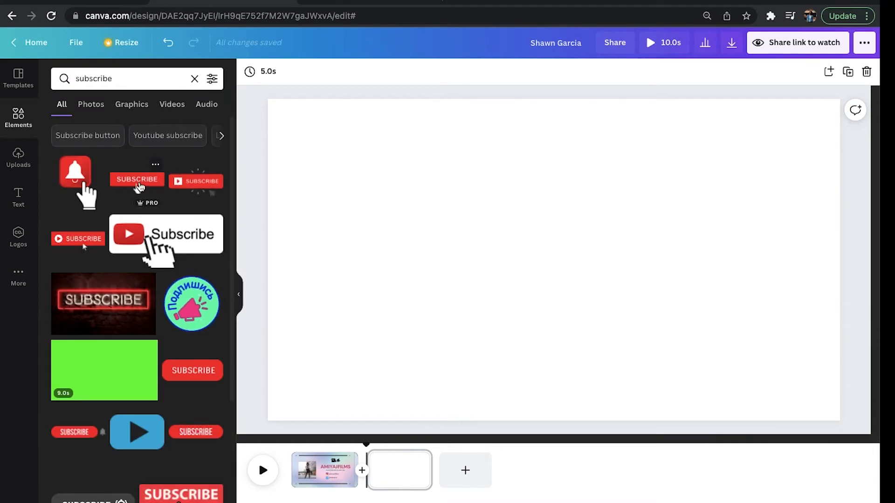
{"action": "left_click", "coordinate": [139, 187]}
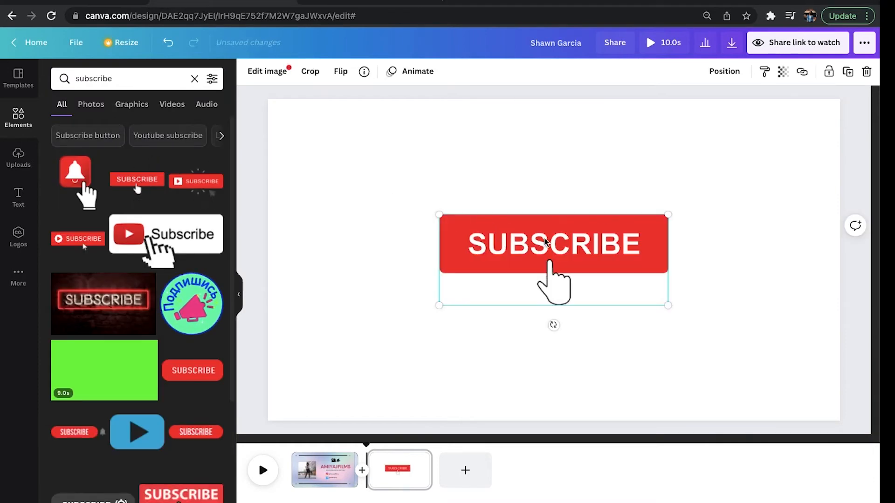
Shrink the SUBSCRIBE button graphic slightly and centre it on the second page.
{"action": "left_click_drag", "start_coordinate": [545, 241], "coordinate": [563, 262]}
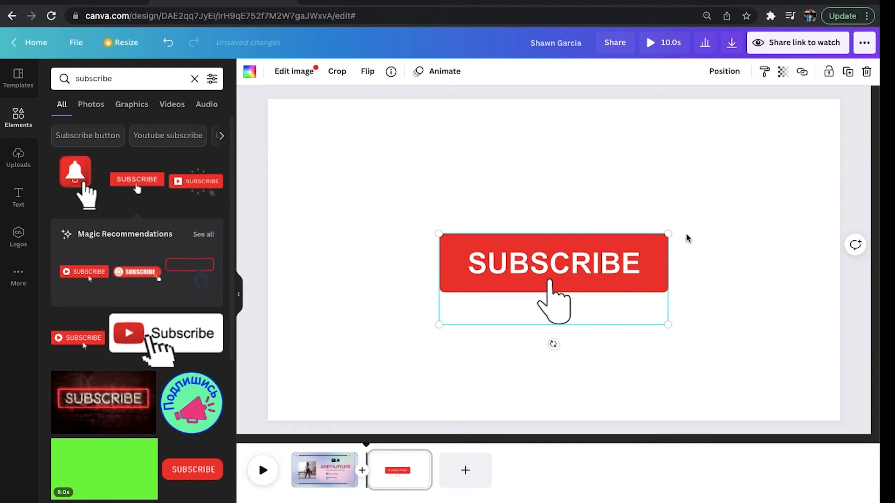
{"action": "left_click_drag", "start_coordinate": [669, 234], "coordinate": [636, 247]}
{"action": "left_click_drag", "start_coordinate": [589, 271], "coordinate": [605, 248]}
{"action": "left_click", "coordinate": [741, 285]}
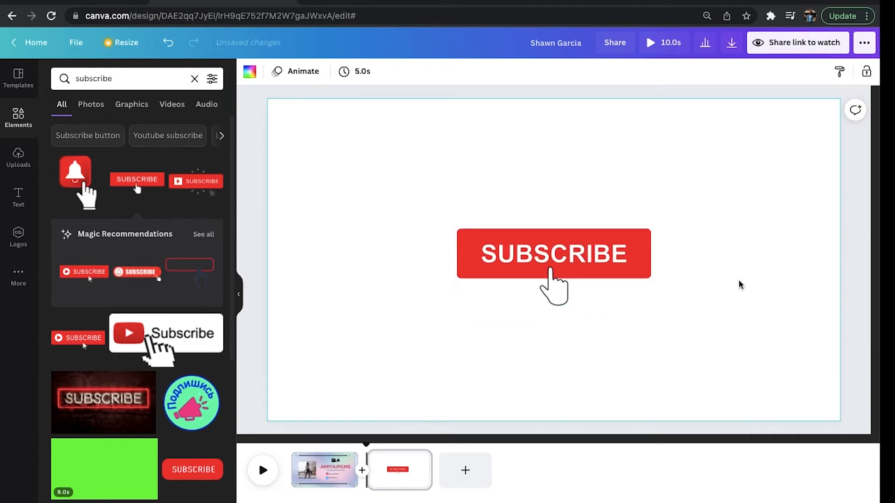
On the first page, apply the Pan animation to the Instagram handle and Typewriter to the Twitter handle.
{"action": "left_click", "coordinate": [327, 479]}
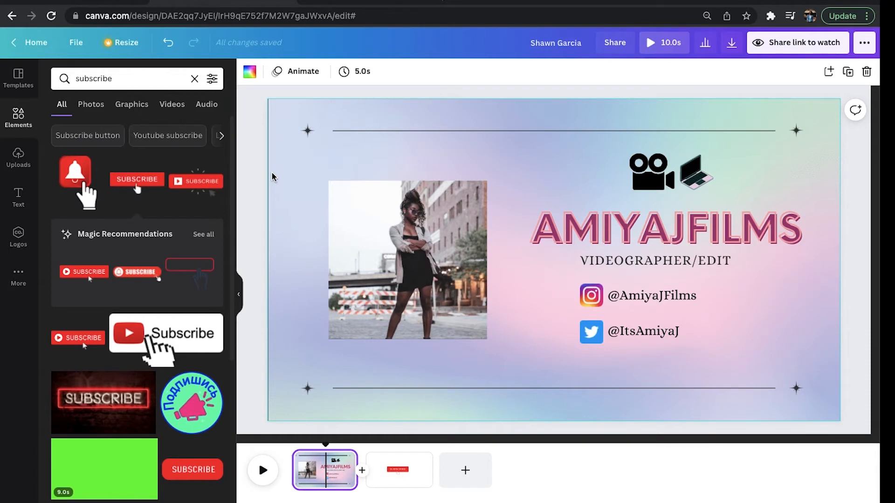
{"action": "left_click", "coordinate": [295, 77]}
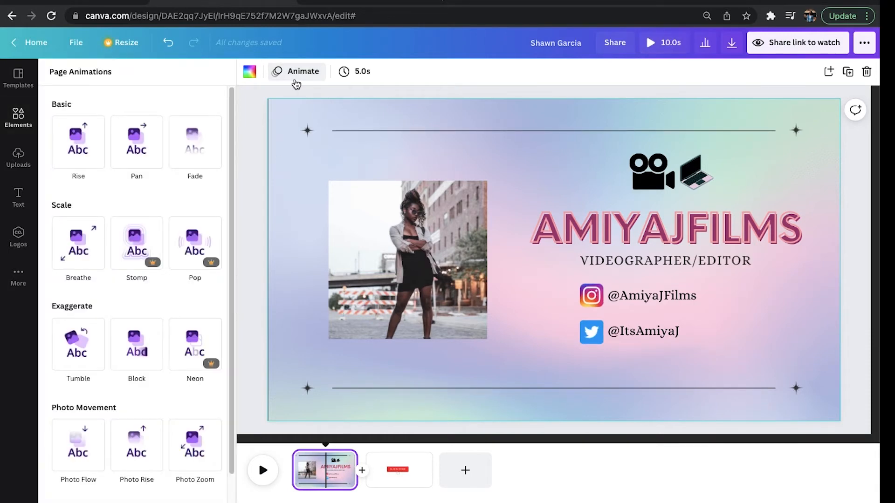
{"action": "left_click", "coordinate": [423, 240]}
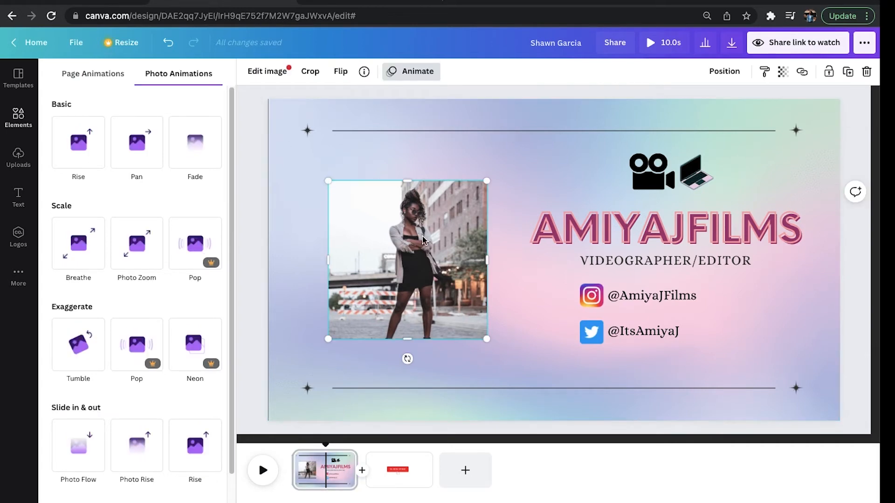
{"action": "left_click", "coordinate": [599, 245]}
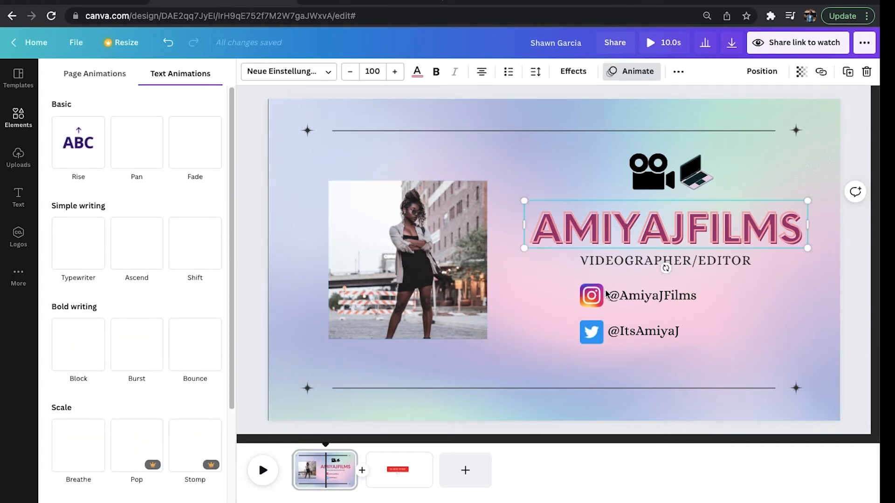
{"action": "left_click", "coordinate": [608, 294]}
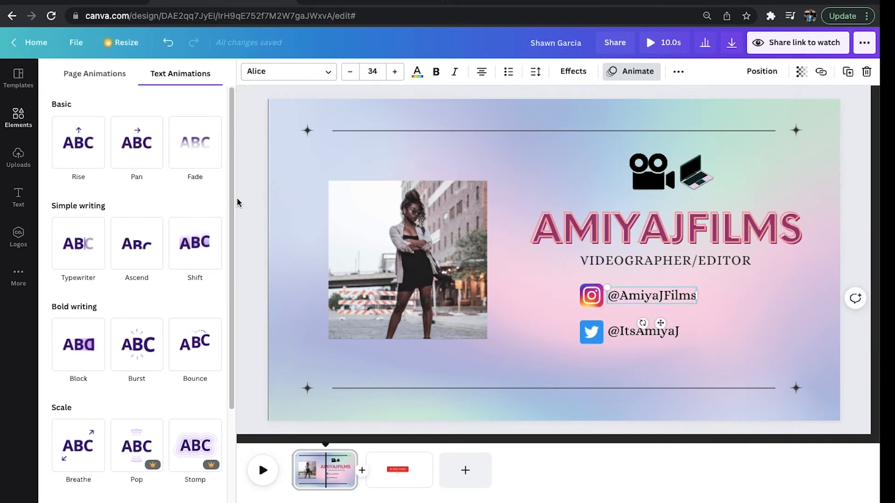
{"action": "left_click", "coordinate": [147, 162]}
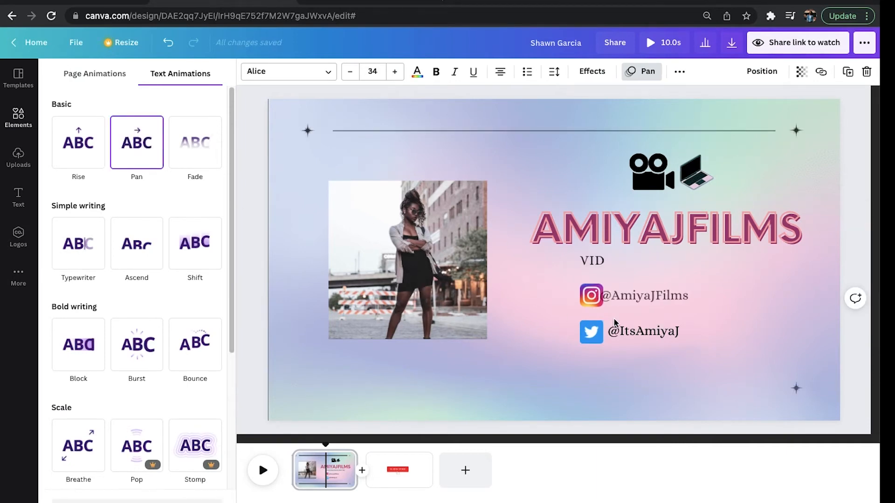
{"action": "left_click", "coordinate": [633, 333]}
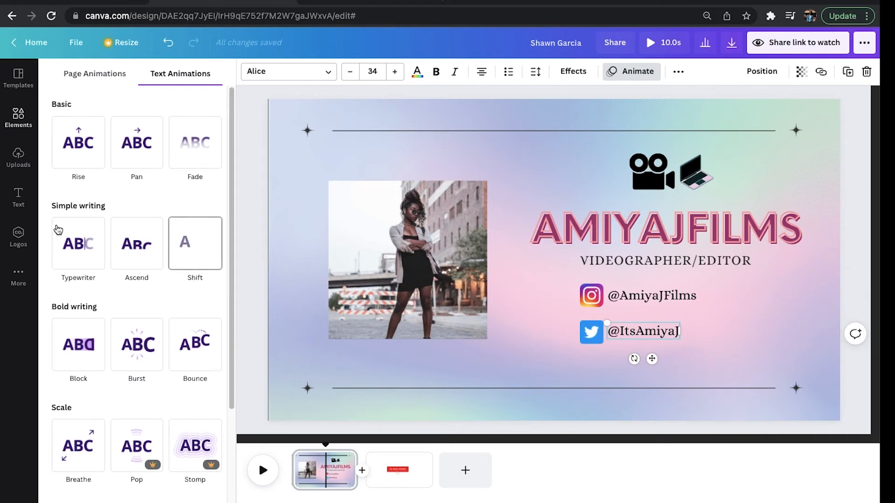
{"action": "left_click", "coordinate": [78, 247]}
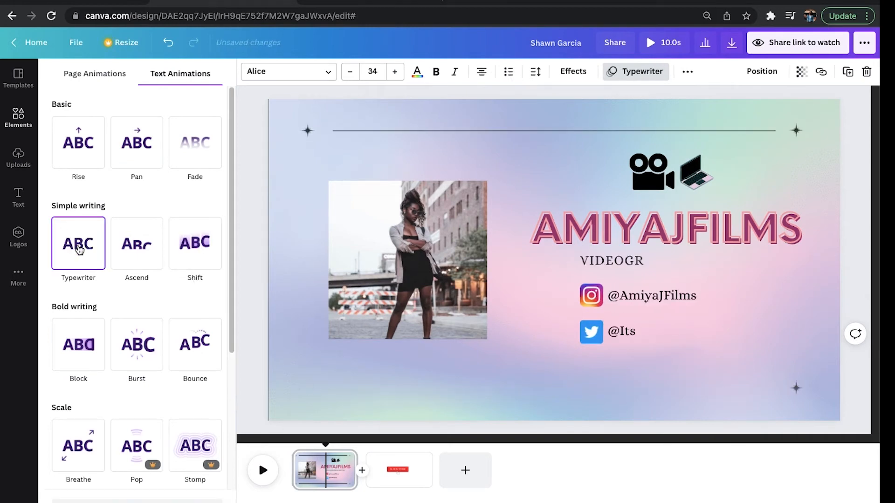
Try the Rise animation on the first page's photo, and remove it.
{"action": "left_click", "coordinate": [395, 244]}
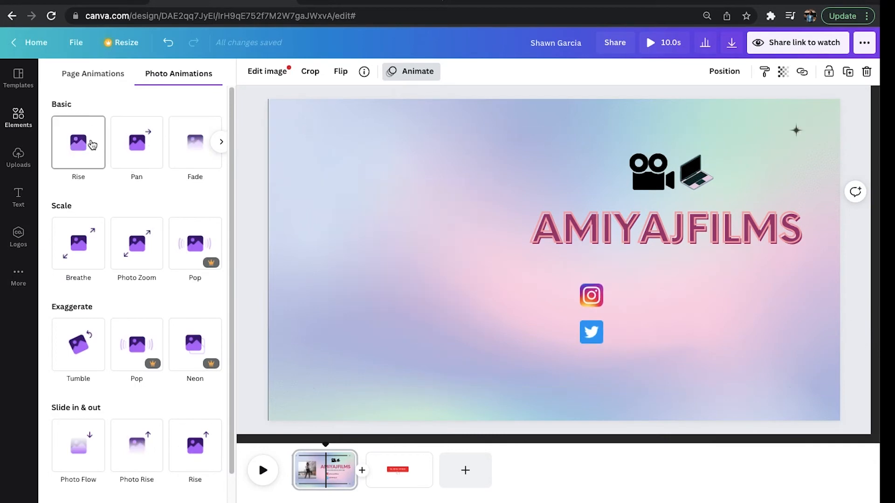
{"action": "left_click", "coordinate": [92, 145]}
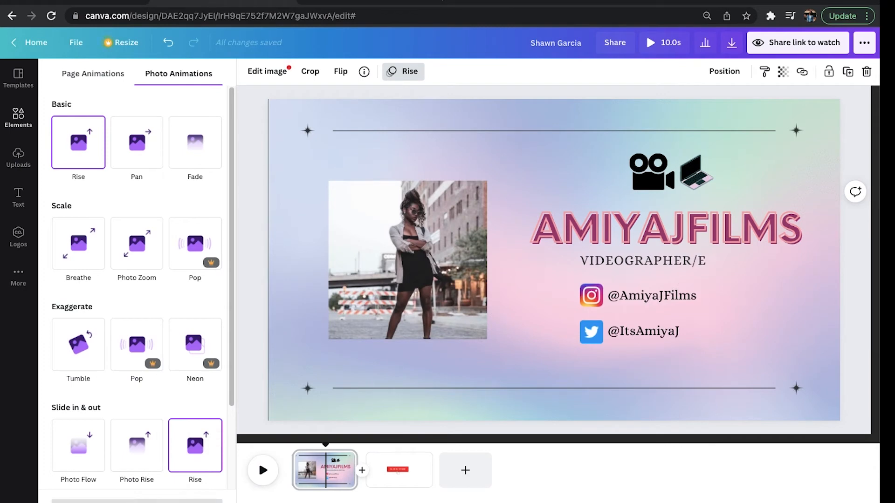
{"action": "left_click", "coordinate": [182, 502]}
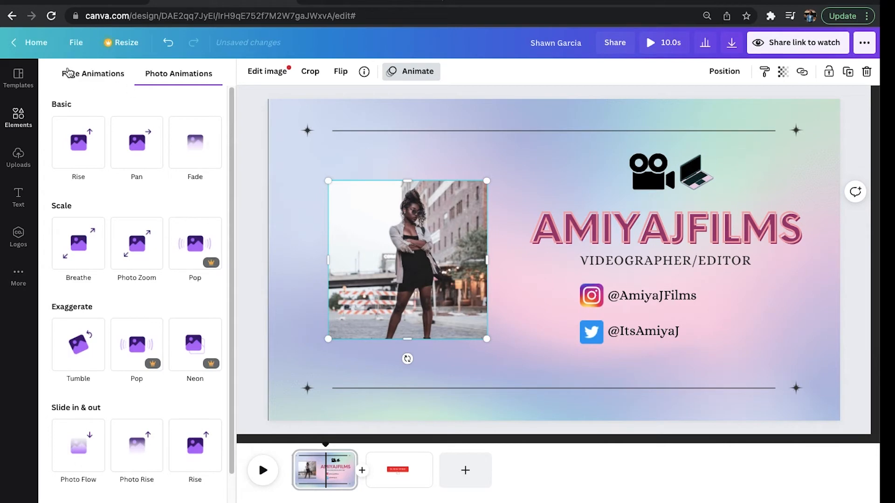
Apply the Breathe page animation to the whole first page and slightly adjust the page's end in the timeline.
{"action": "left_click", "coordinate": [68, 73]}
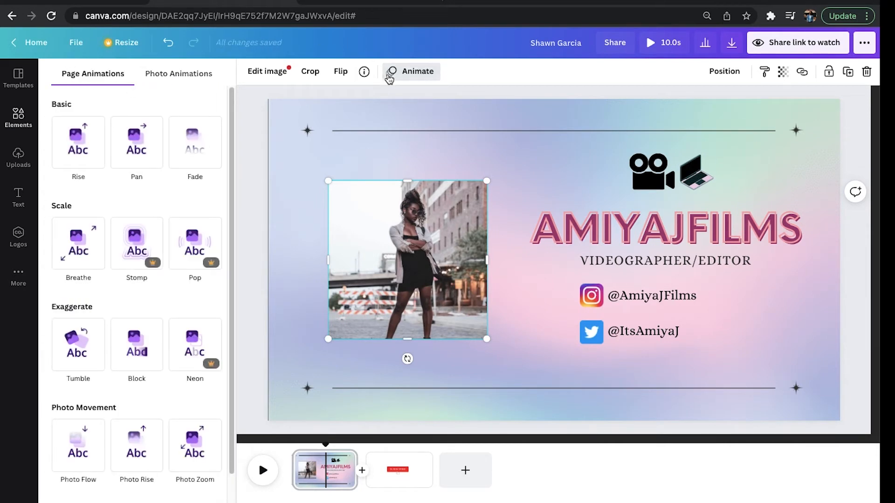
{"action": "left_click", "coordinate": [391, 72]}
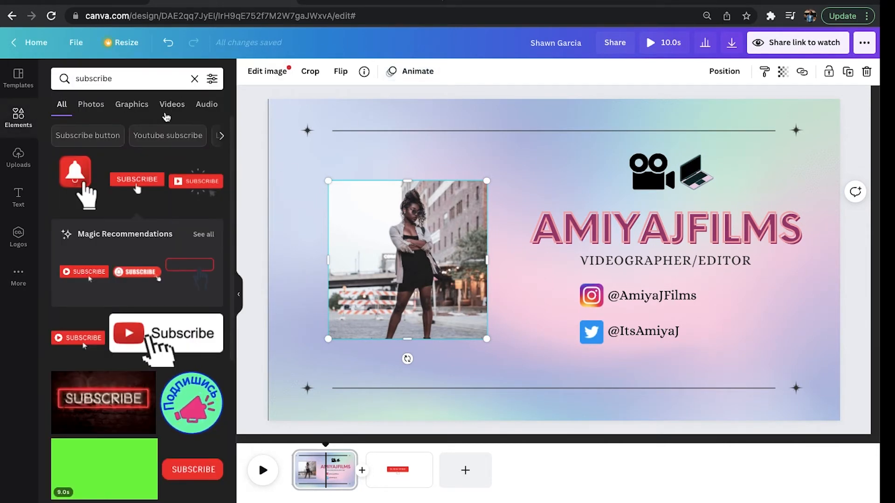
{"action": "left_click", "coordinate": [295, 174]}
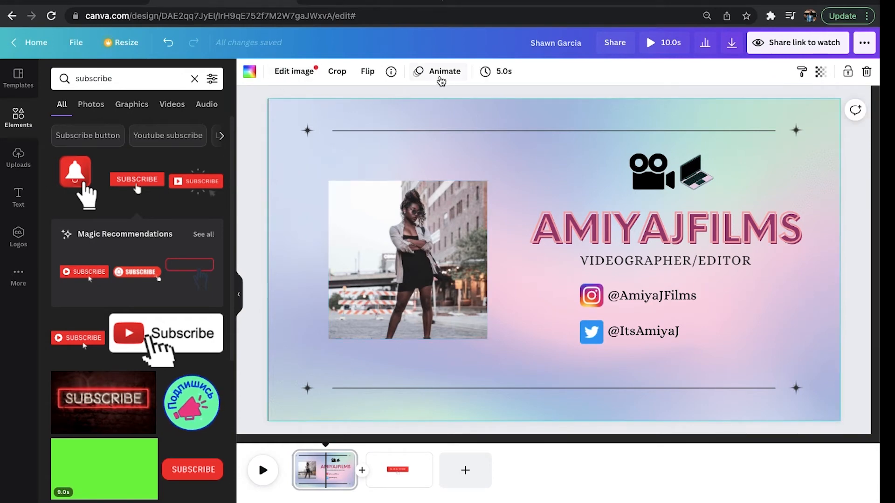
{"action": "left_click", "coordinate": [441, 79]}
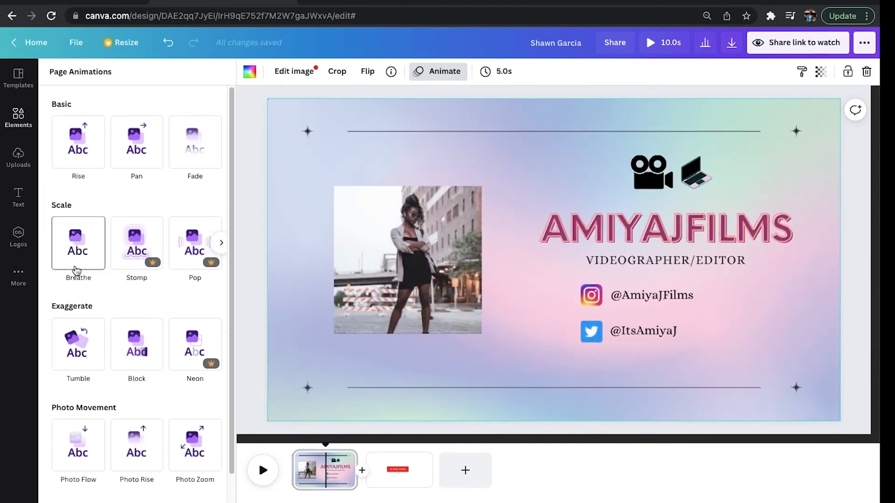
{"action": "left_click", "coordinate": [77, 259]}
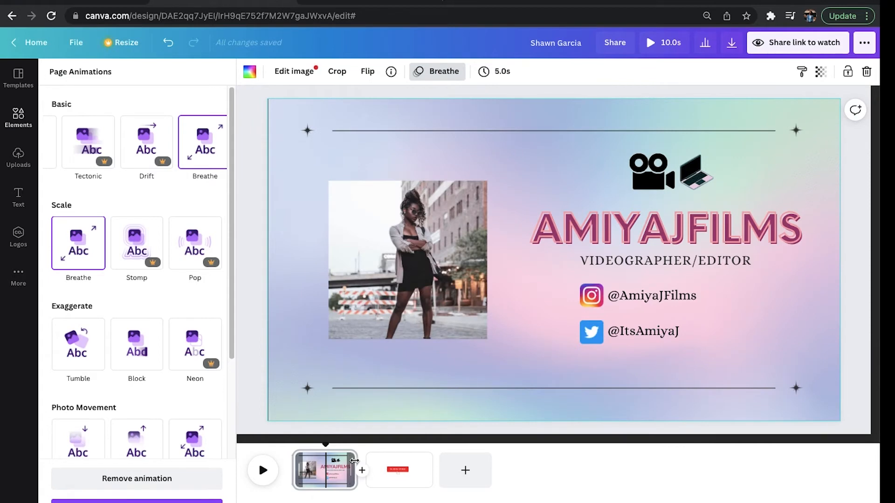
{"action": "mouse_move", "coordinate": [361, 461]}
{"action": "left_mouse_down"}
{"action": "mouse_move", "coordinate": [408, 464]}
{"action": "mouse_move", "coordinate": [354, 466]}
{"action": "left_mouse_up"}
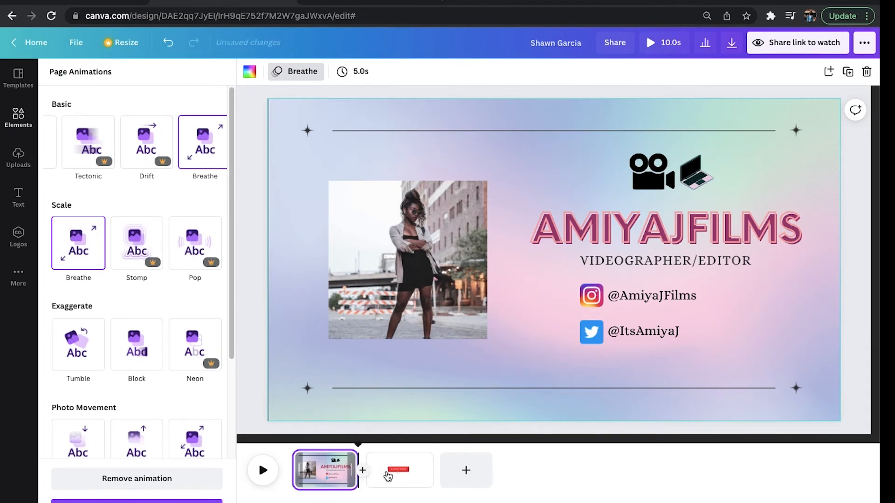
Apply the Rise animation to the SUBSCRIBE button graphic on the second page.
{"action": "left_click", "coordinate": [385, 473]}
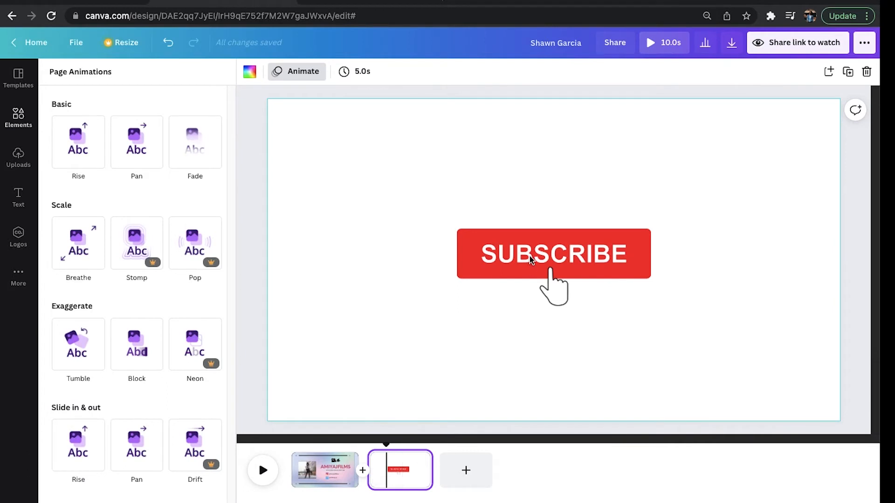
{"action": "left_click", "coordinate": [529, 258]}
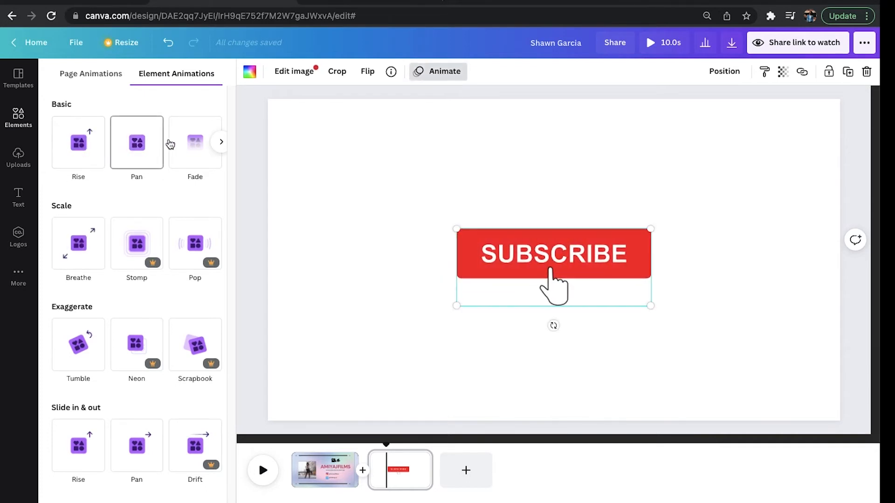
{"action": "left_click", "coordinate": [92, 155]}
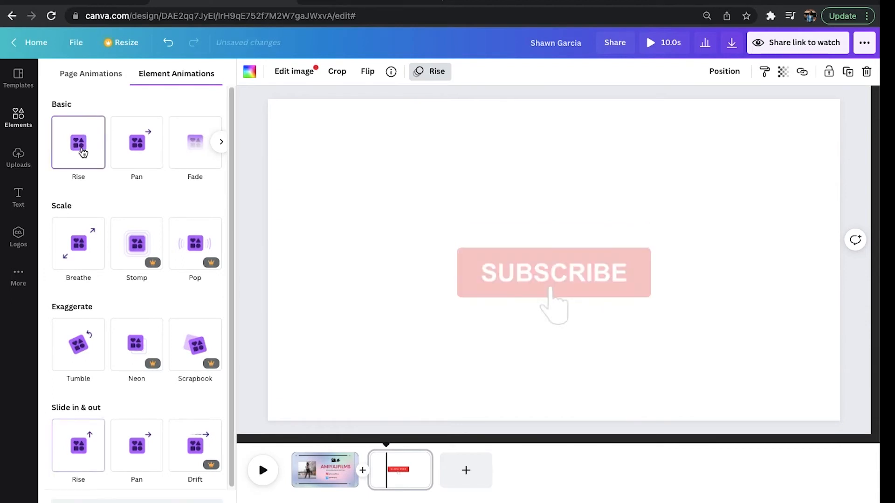
{"action": "left_click", "coordinate": [256, 283]}
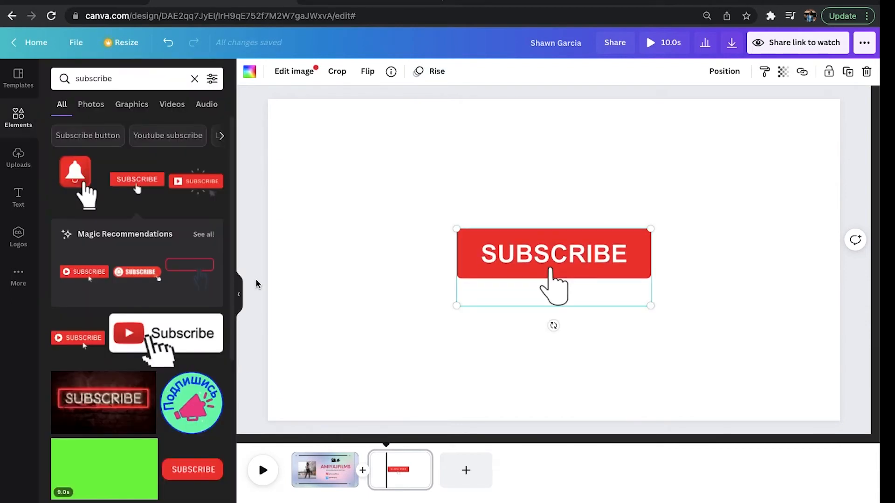
Switch between the two pages and play the video from the start of the first page to preview the animations.
{"action": "left_click", "coordinate": [317, 474]}
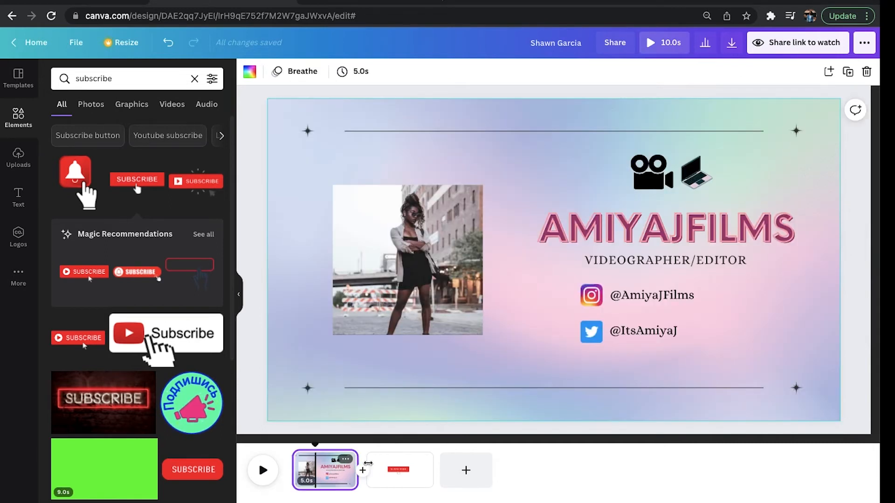
{"action": "left_click", "coordinate": [402, 476]}
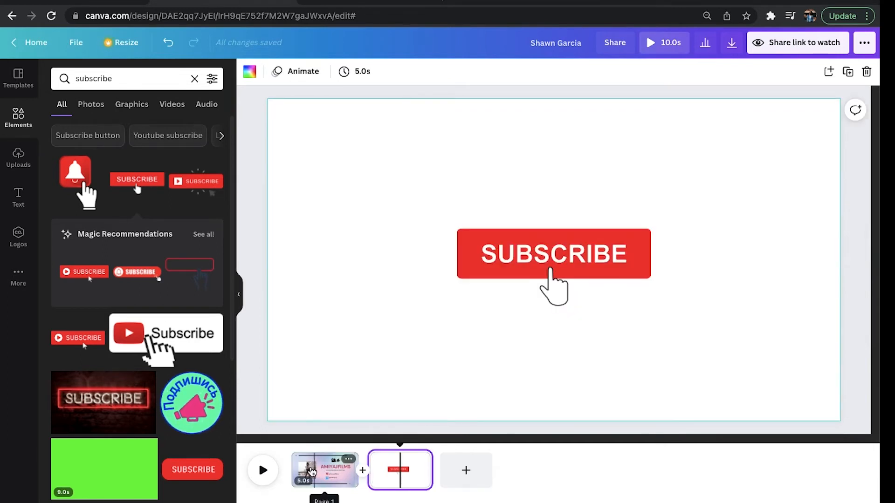
{"action": "left_click", "coordinate": [301, 465]}
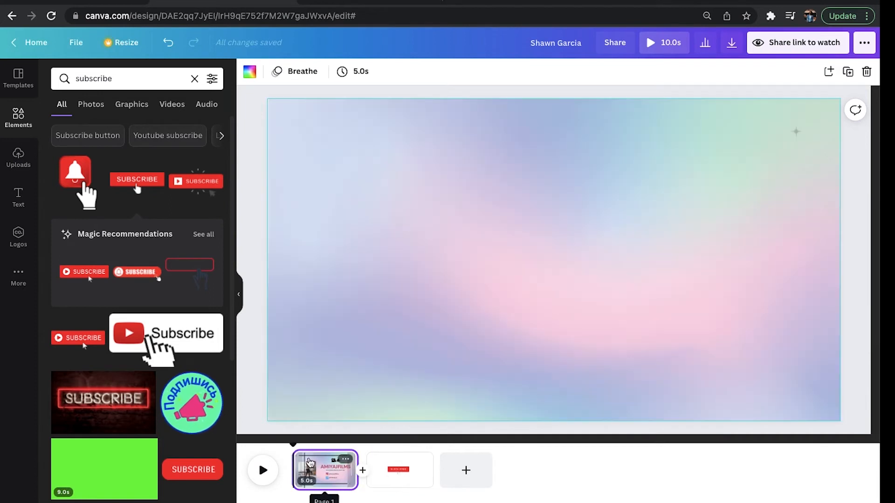
{"action": "left_click", "coordinate": [263, 472]}
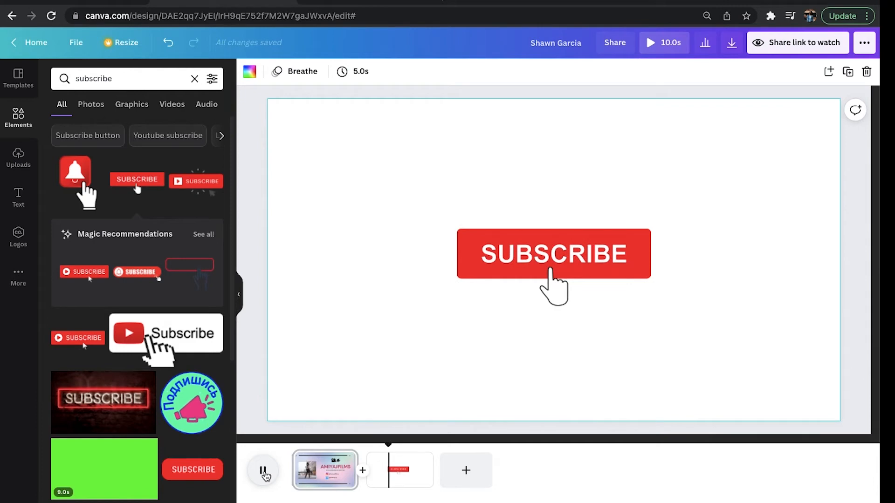
{"action": "left_click", "coordinate": [263, 473]}
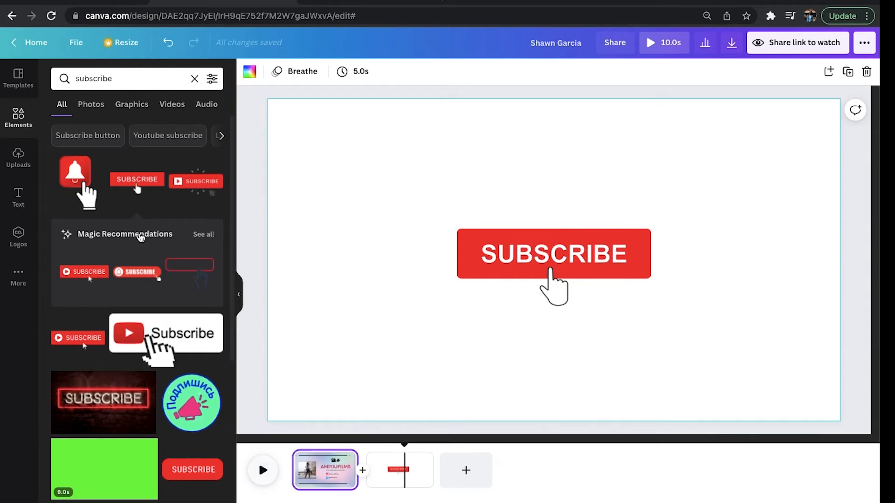
Search the templates for "Youtube Outro".
{"action": "left_click", "coordinate": [3, 83]}
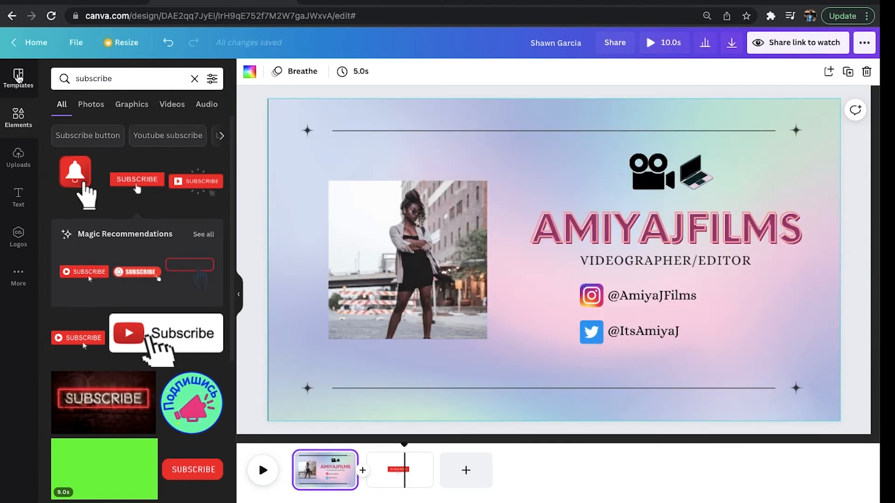
{"action": "double_click", "coordinate": [117, 78]}
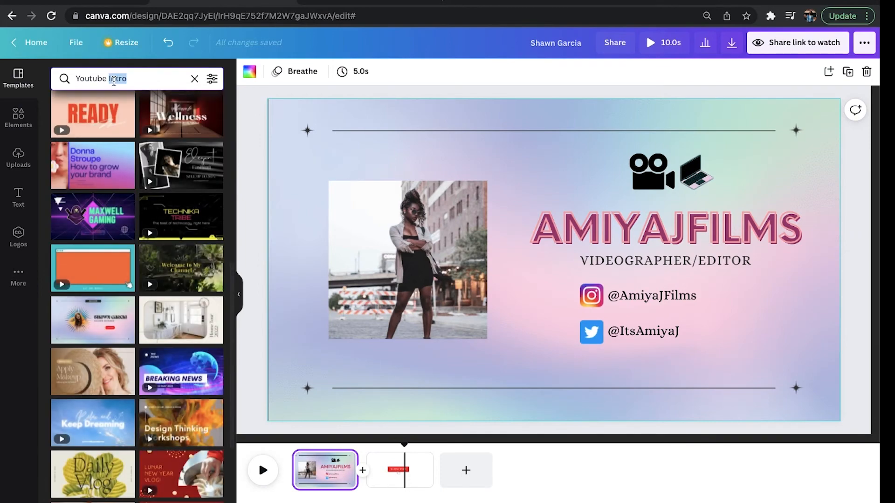
{"action": "type", "text": "Ou"}
{"action": "key", "text": "Return"}
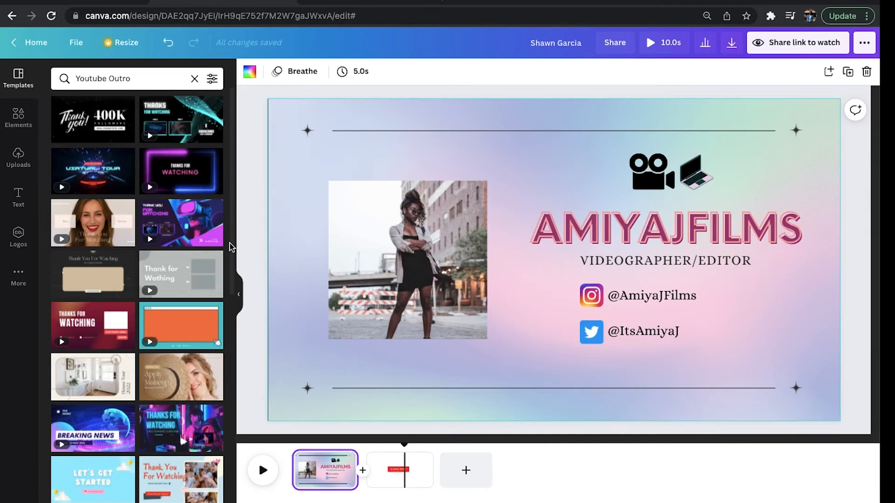
Browse through the outro template results and return to the start of the list.
{"action": "left_click_drag", "start_coordinate": [231, 247], "coordinate": [231, 463]}
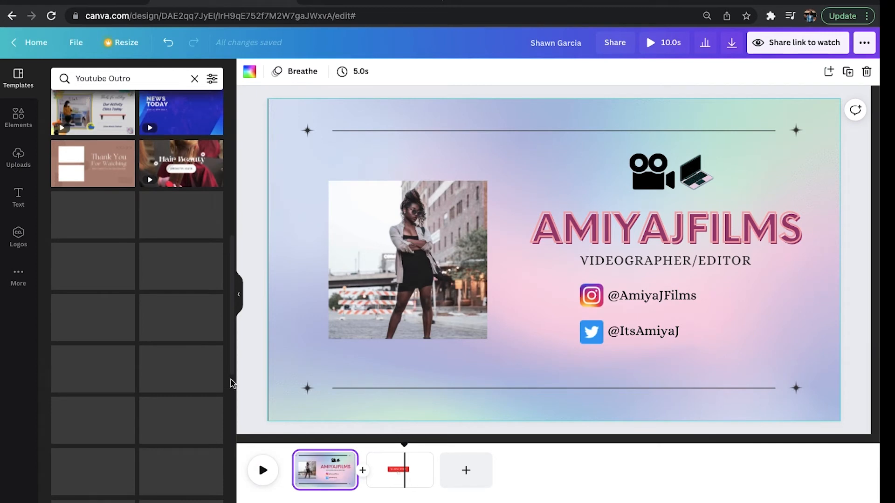
{"action": "scroll", "coordinate": [230, 404], "scroll_direction": "down", "scroll_amount": 10}
{"action": "scroll", "coordinate": [228, 420], "scroll_direction": "down", "scroll_amount": 3}
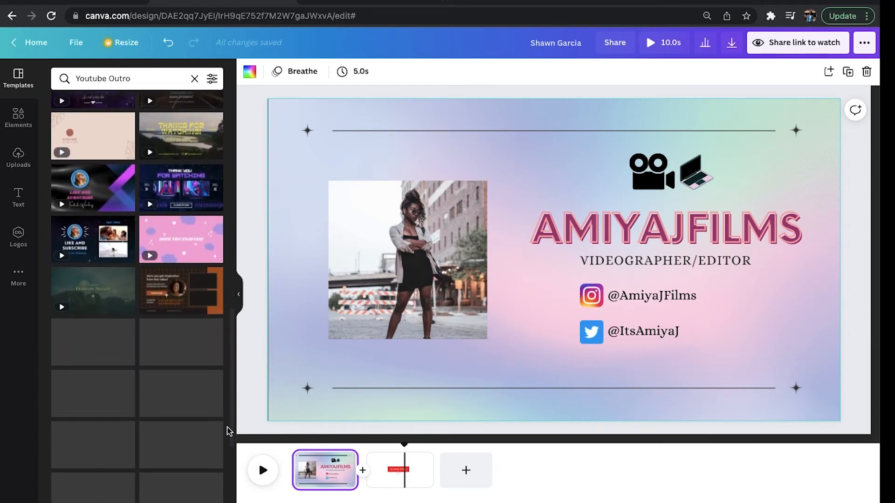
{"action": "scroll", "coordinate": [229, 431], "scroll_direction": "down", "scroll_amount": 5}
{"action": "scroll", "coordinate": [230, 465], "scroll_direction": "down", "scroll_amount": 6}
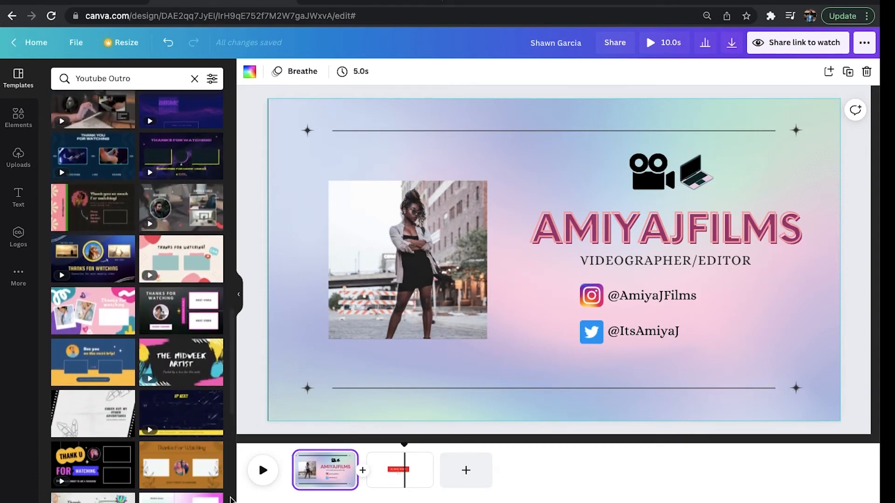
{"action": "scroll", "coordinate": [232, 500], "scroll_direction": "down", "scroll_amount": 4}
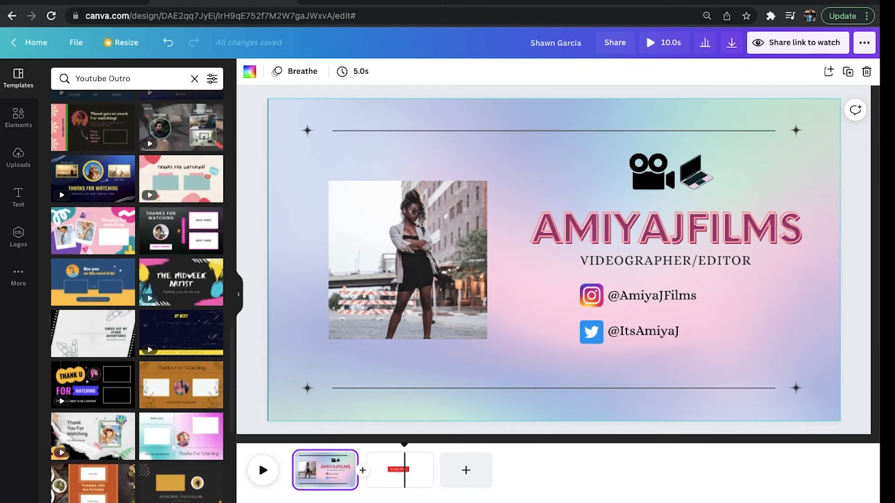
{"action": "scroll", "coordinate": [233, 447], "scroll_direction": "down", "scroll_amount": 10}
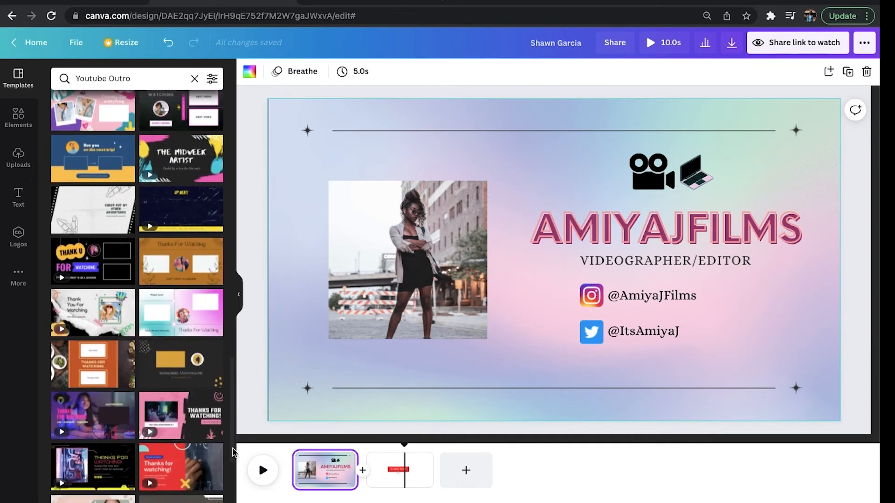
{"action": "left_click_drag", "start_coordinate": [234, 471], "coordinate": [233, 121]}
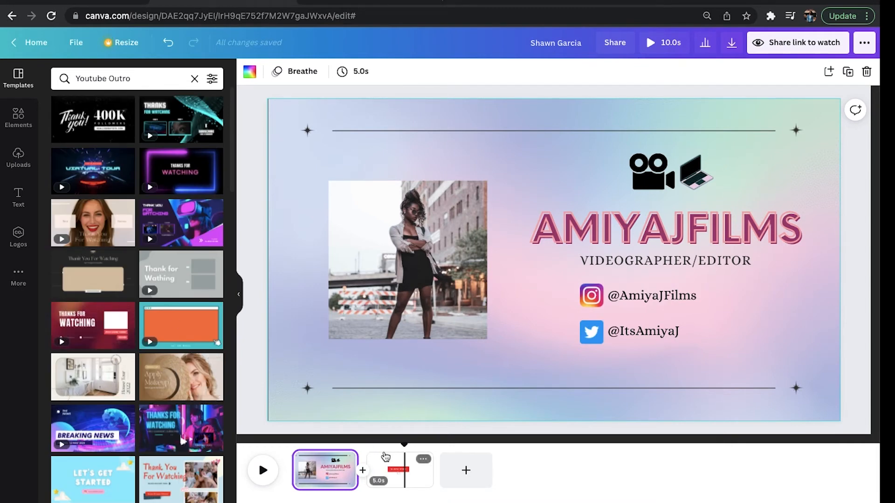
Add a third page and apply the dark red "Thanks for Watching" outro template to it.
{"action": "left_click", "coordinate": [462, 472]}
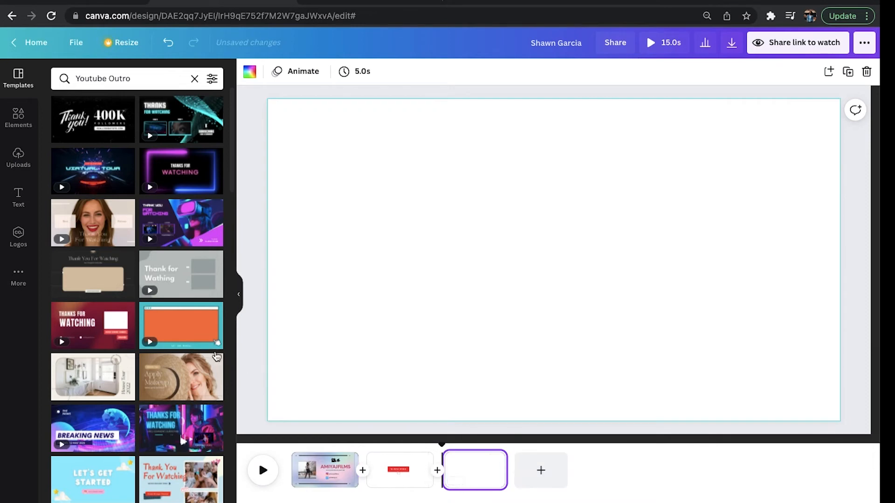
{"action": "left_click_drag", "start_coordinate": [104, 316], "coordinate": [396, 170]}
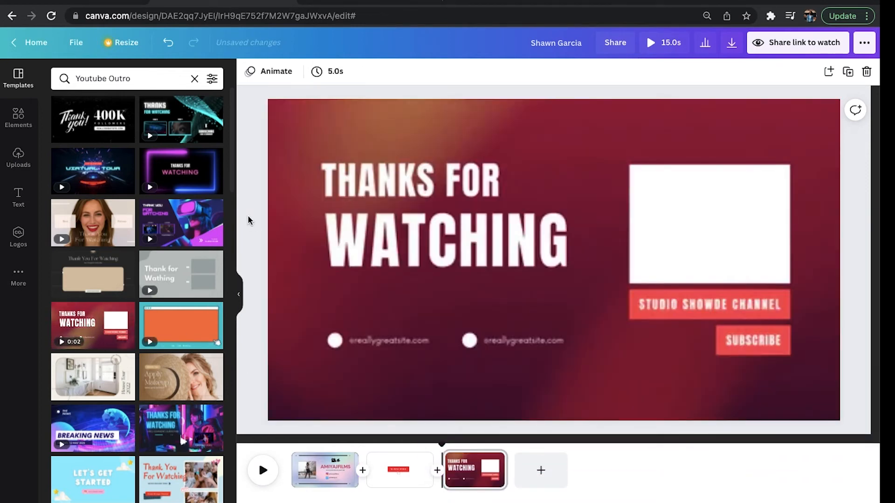
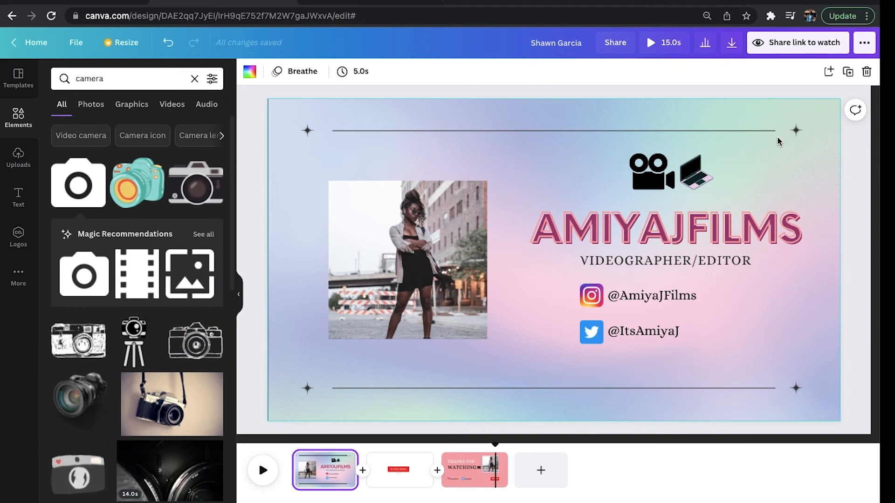
Open the design's download settings and review the file types, keeping MP4 Video.
{"action": "left_click", "coordinate": [866, 48]}
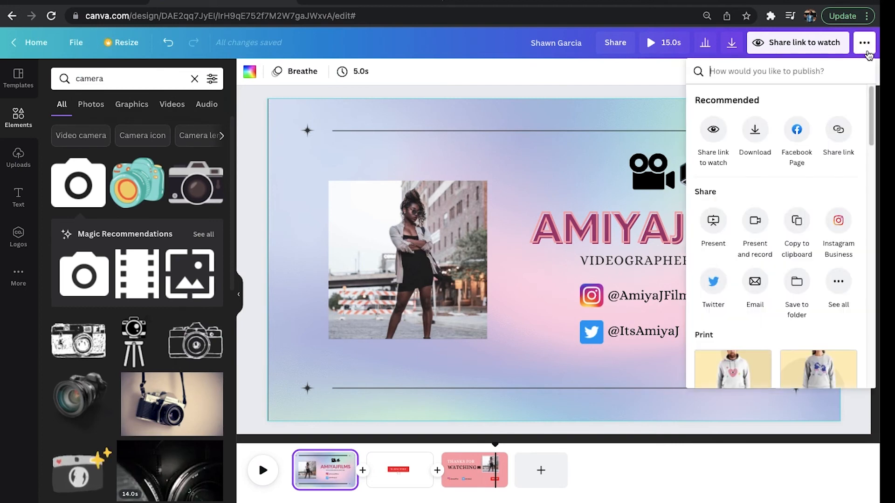
{"action": "left_click", "coordinate": [756, 130]}
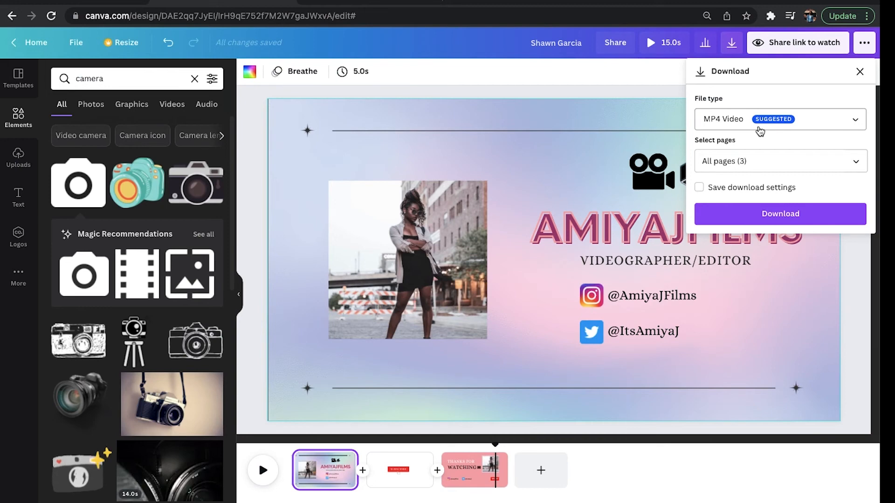
{"action": "left_click", "coordinate": [758, 127]}
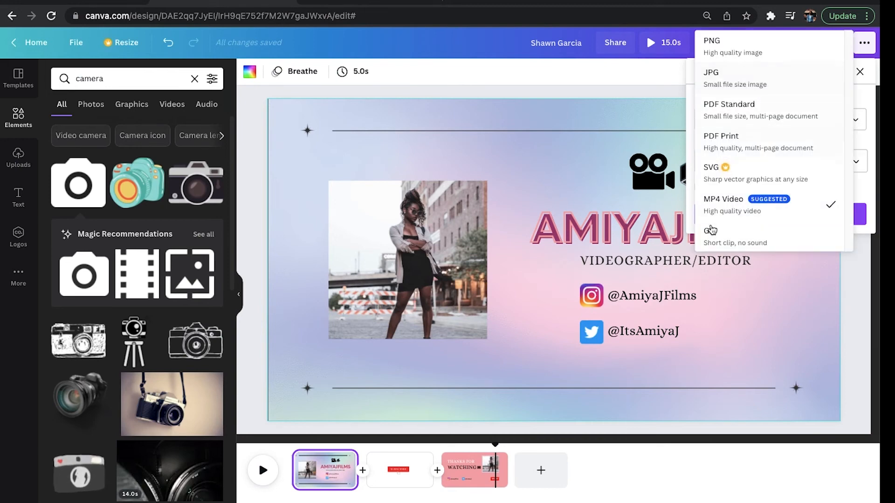
{"action": "left_click", "coordinate": [862, 189]}
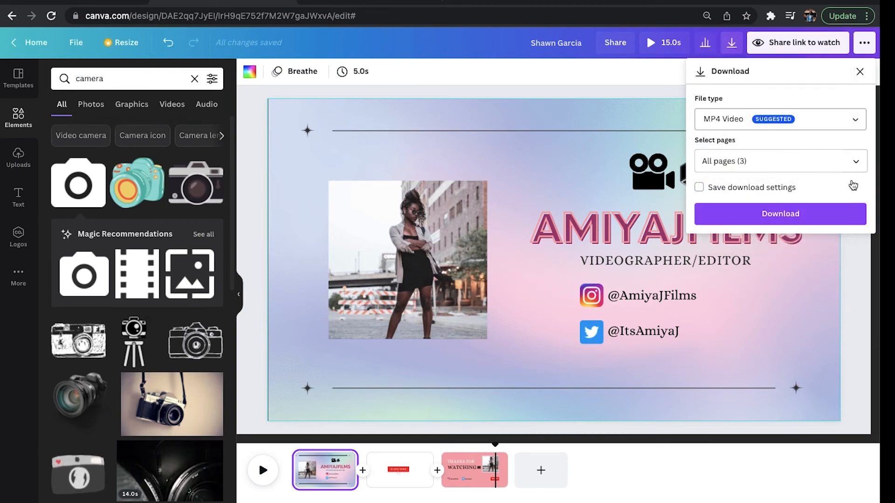
Limit the download to pages 1 and 2.
{"action": "left_click", "coordinate": [839, 163]}
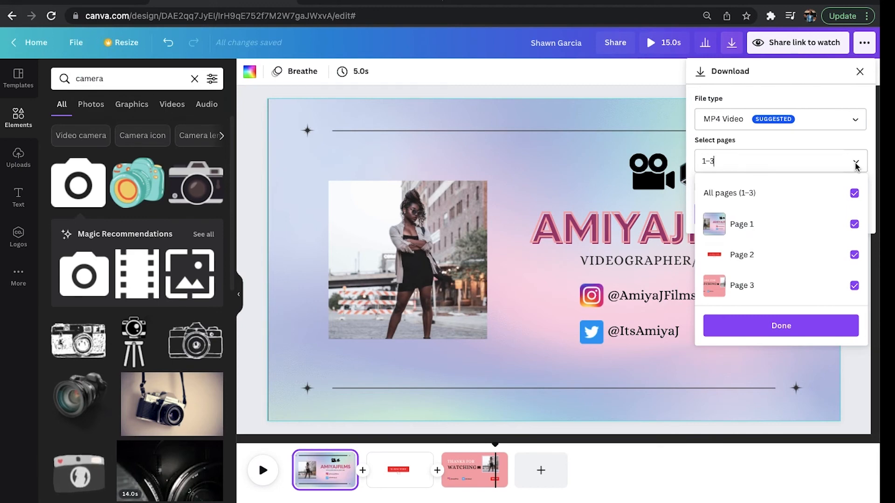
{"action": "left_click", "coordinate": [854, 286]}
{"action": "left_click", "coordinate": [855, 255]}
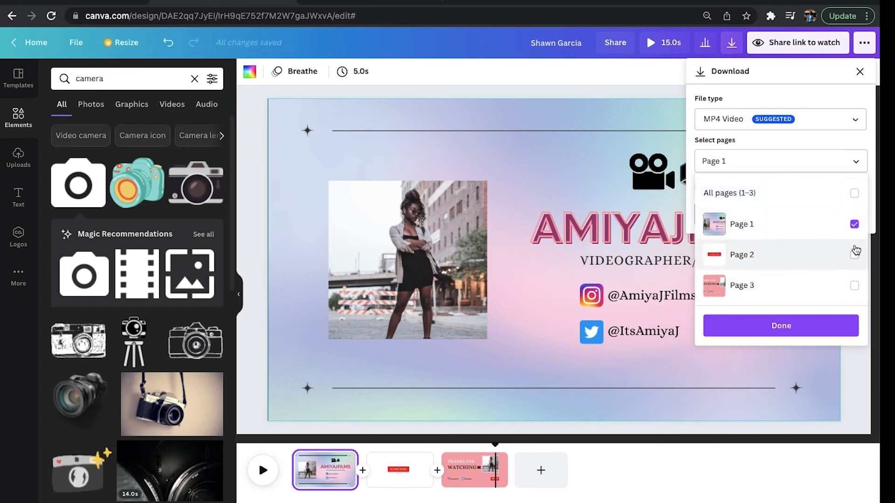
{"action": "left_click", "coordinate": [855, 255]}
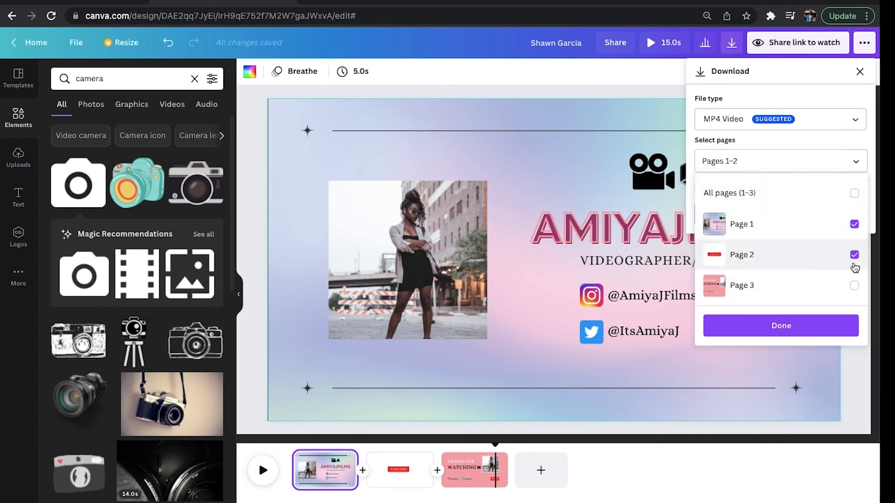
{"action": "left_click", "coordinate": [816, 325]}
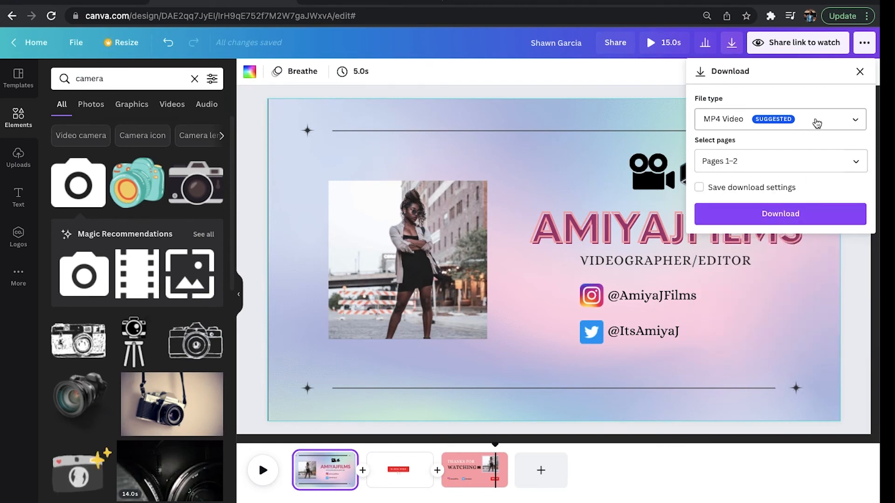
Include page 3 in the download so all pages are selected, keep MP4 Video, and close the download settings.
{"action": "left_click", "coordinate": [820, 120]}
{"action": "left_click", "coordinate": [868, 130]}
{"action": "left_click", "coordinate": [835, 156]}
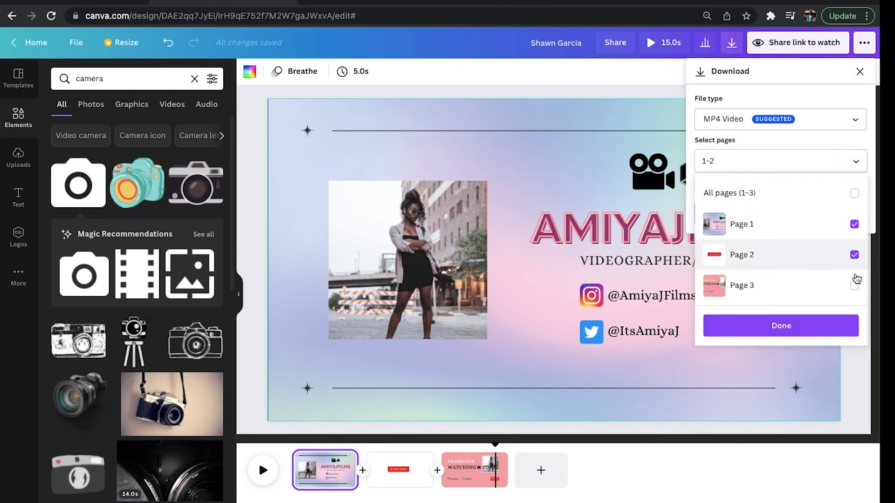
{"action": "left_click", "coordinate": [855, 287]}
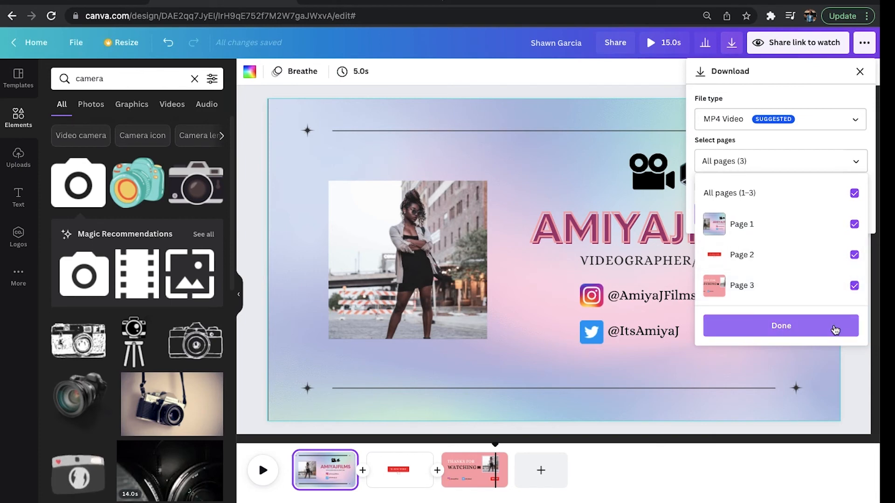
{"action": "left_click", "coordinate": [835, 330]}
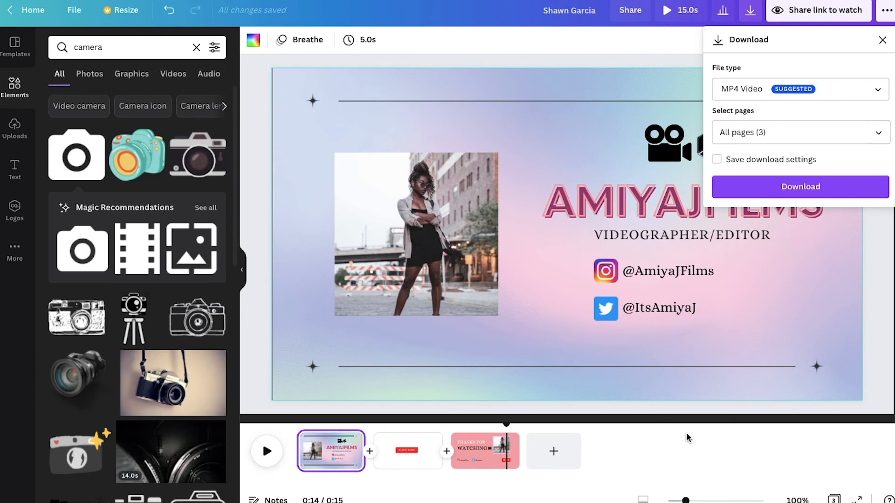
{"action": "left_click", "coordinate": [687, 438]}
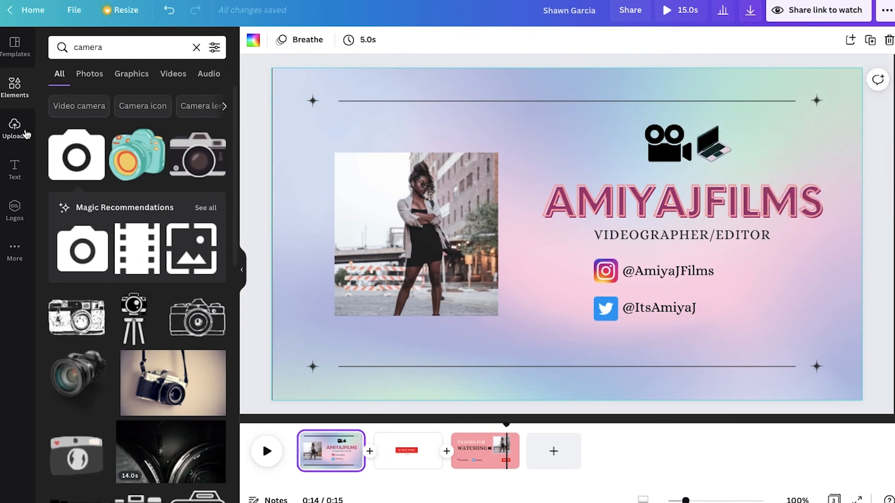
{"action": "left_click", "coordinate": [26, 136]}
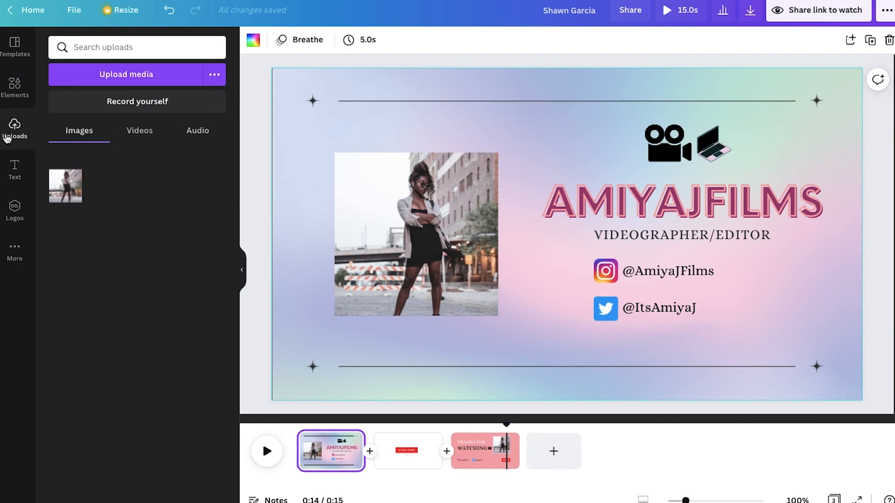
{"action": "left_click", "coordinate": [13, 96]}
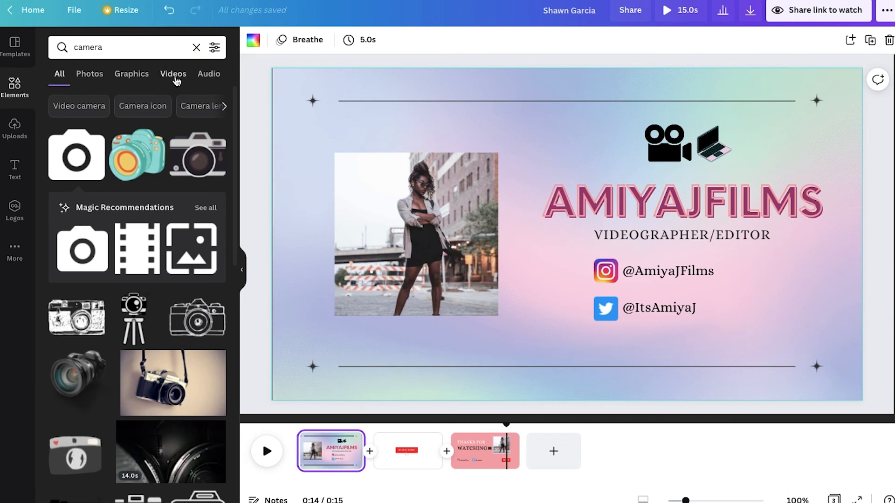
Browse the audio results for camera, clear the search, and view the uploaded audio files.
{"action": "left_click", "coordinate": [214, 82]}
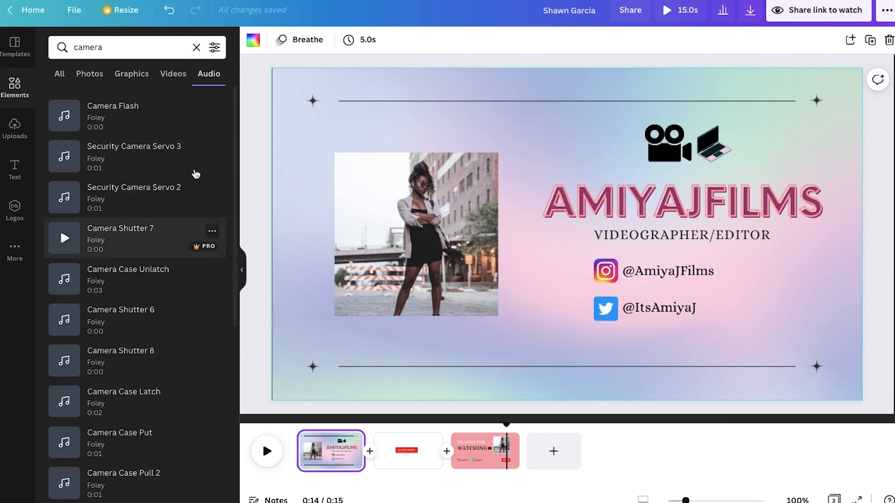
{"action": "left_click", "coordinate": [196, 48]}
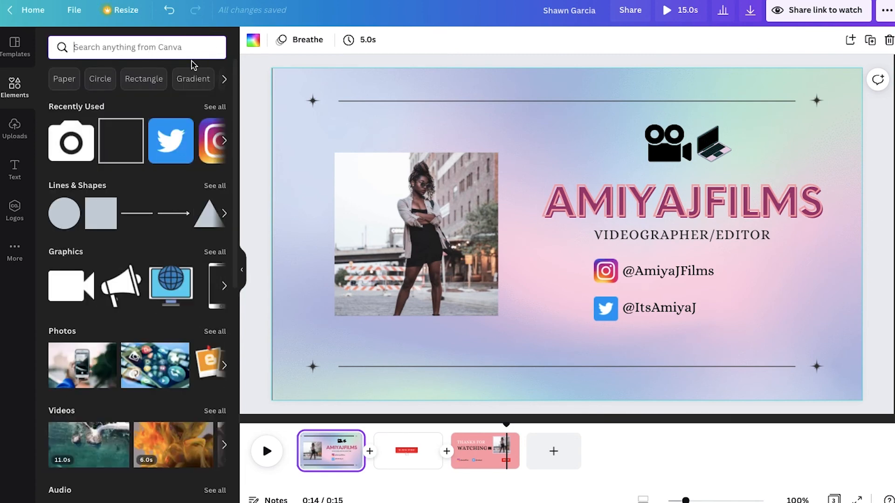
{"action": "left_click", "coordinate": [32, 132]}
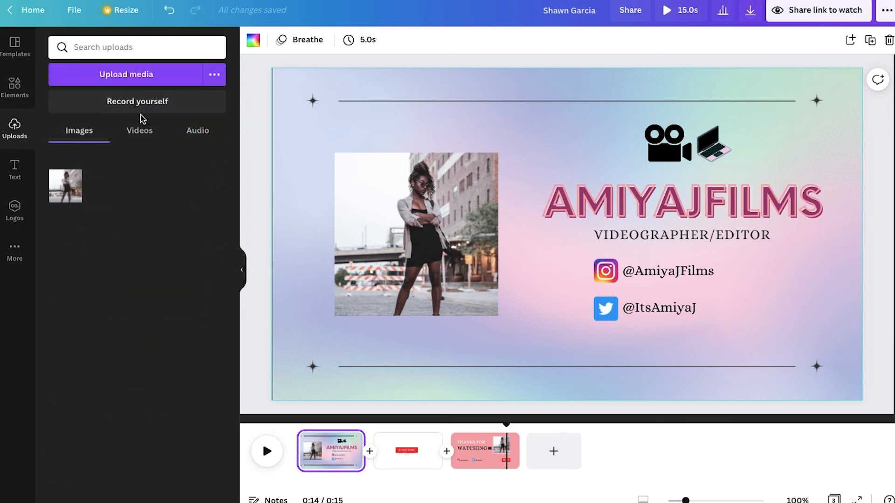
{"action": "left_click", "coordinate": [195, 130]}
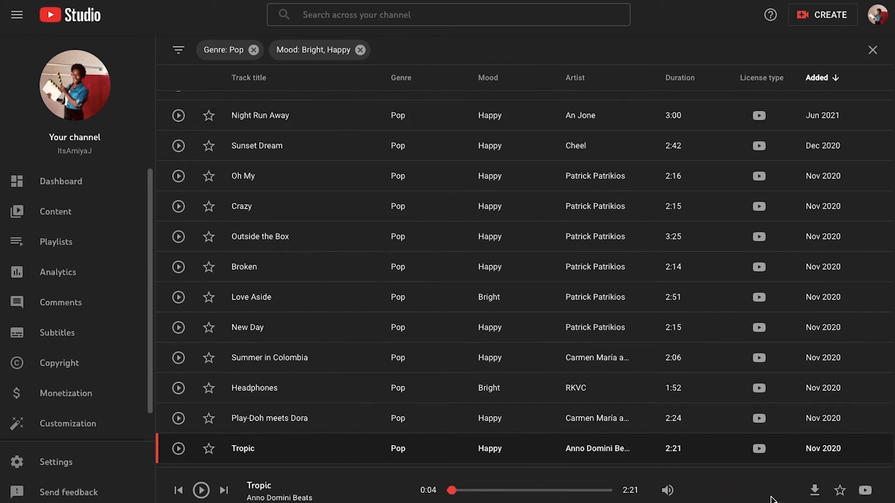
Download the track Tropic from the YouTube Studio audio library and return to the Canva design.
{"action": "left_click", "coordinate": [814, 494]}
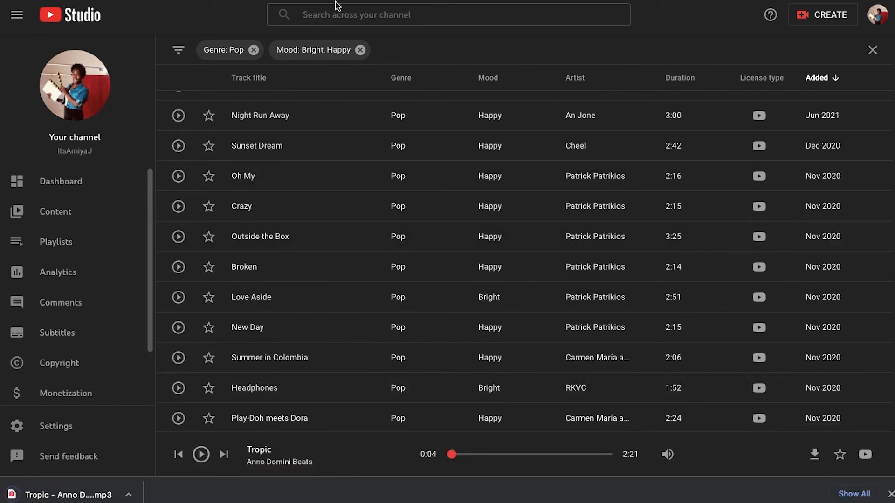
{"action": "mouse_move", "coordinate": [350, 1]}
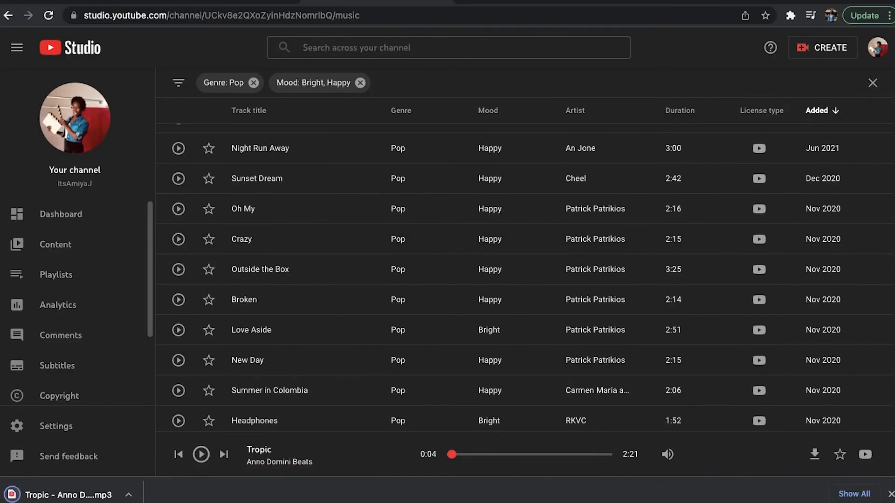
{"action": "left_click", "coordinate": [217, 2]}
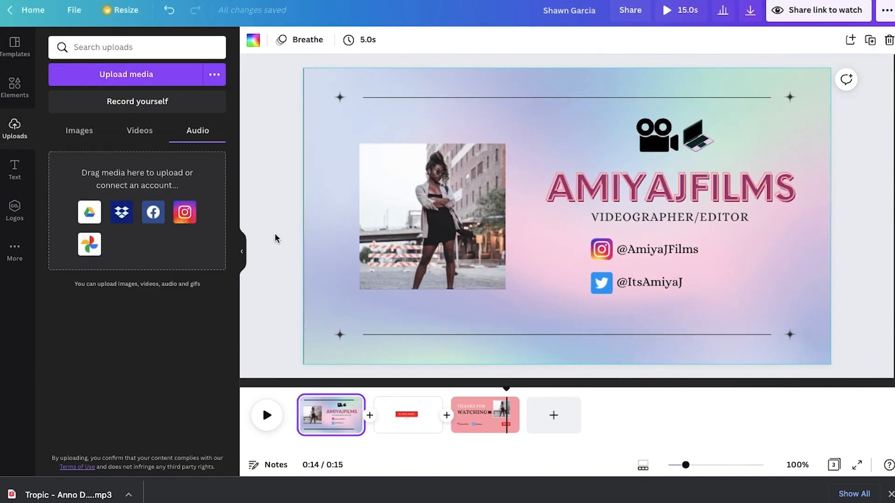
Upload the file "Tropic - Anno Domini Beats.mp3" from the Downloads folder to the design's audio uploads.
{"action": "left_click", "coordinate": [275, 238]}
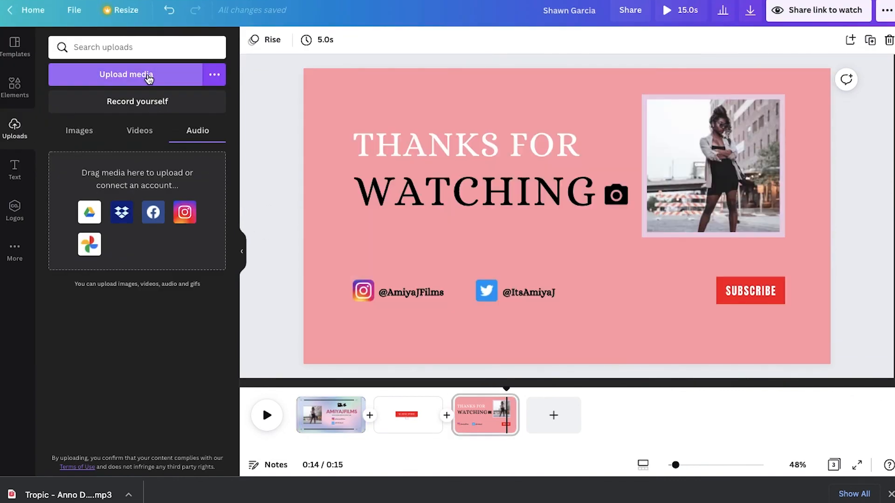
{"action": "left_click", "coordinate": [148, 77]}
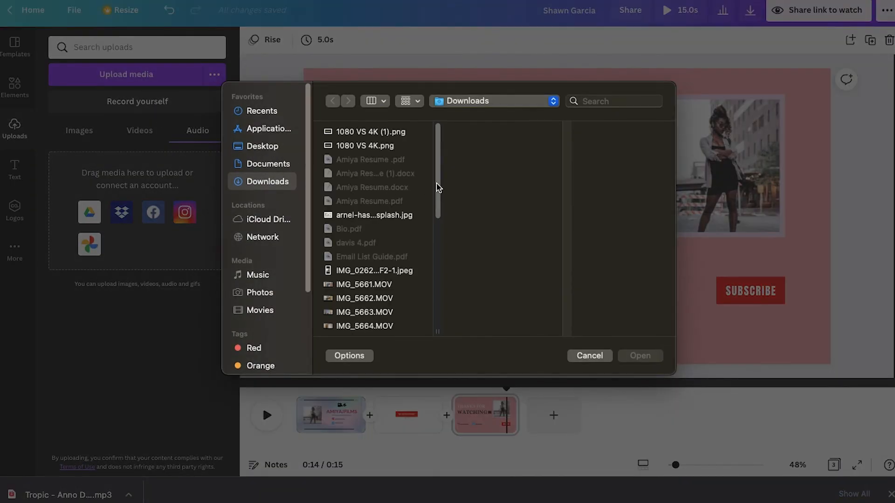
{"action": "left_click_drag", "start_coordinate": [437, 190], "coordinate": [409, 274]}
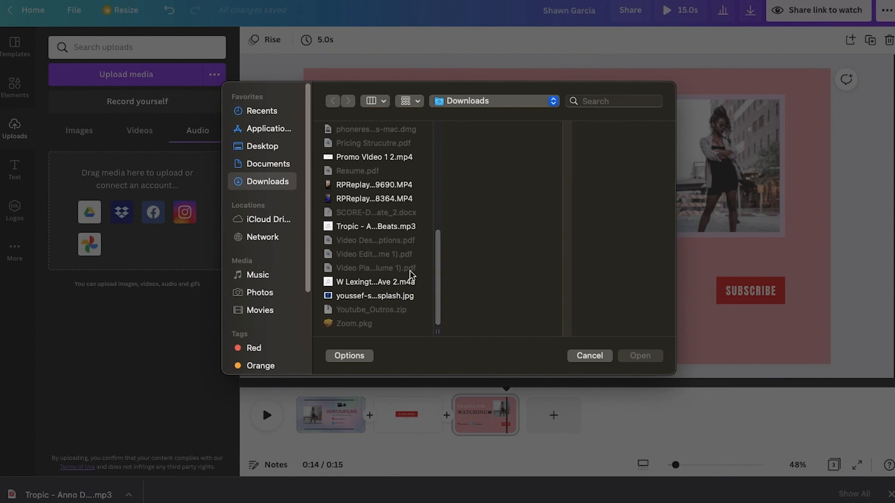
{"action": "left_click", "coordinate": [406, 227]}
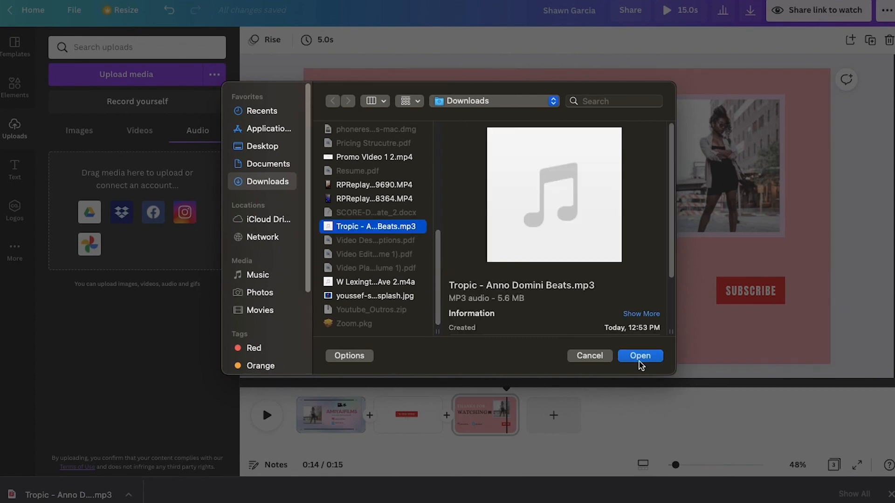
{"action": "left_click", "coordinate": [638, 360]}
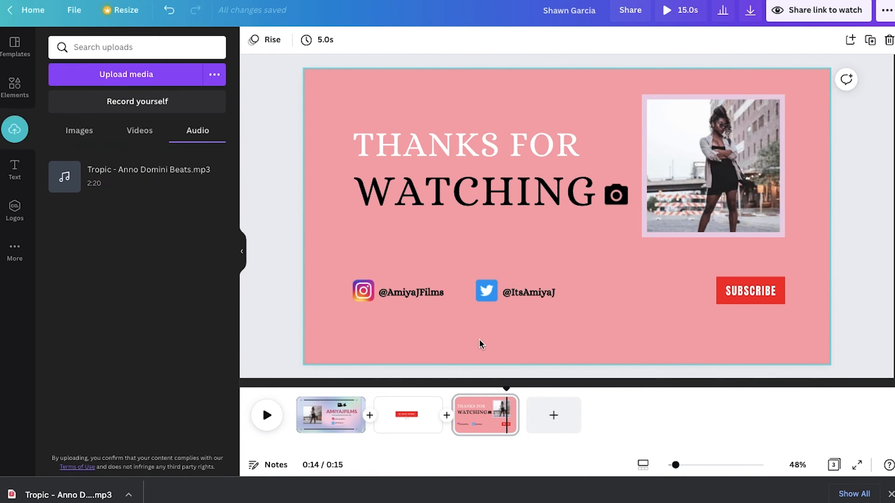
{"action": "mouse_move", "coordinate": [91, 189]}
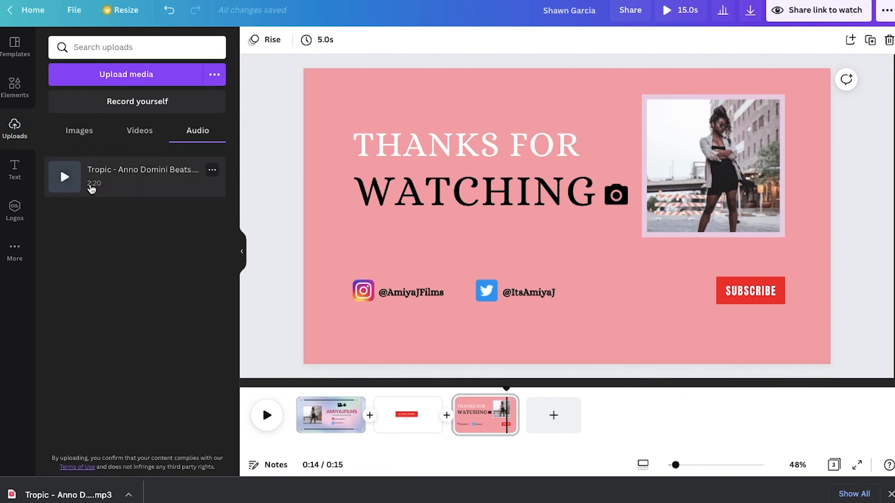
{"action": "mouse_move", "coordinate": [172, 186]}
{"action": "left_click_drag", "start_coordinate": [164, 184], "coordinate": [343, 449]}
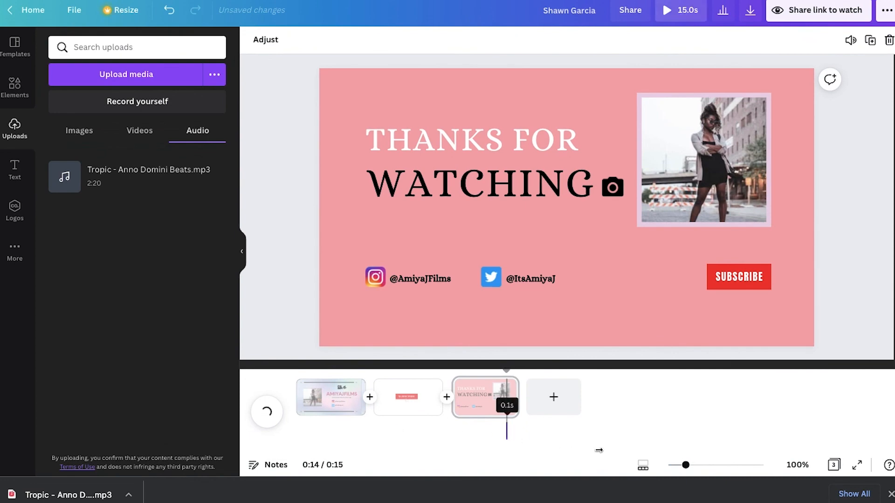
{"action": "left_click_drag", "start_coordinate": [605, 448], "coordinate": [512, 433]}
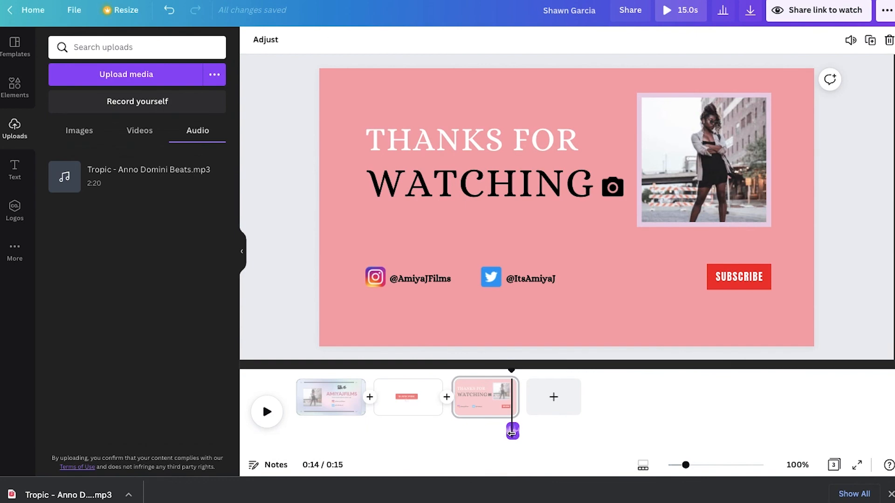
{"action": "key", "text": "Delete"}
Add the uploaded Tropic track at the start of page 1 and trim it to about 10.2 s.
{"action": "left_click", "coordinate": [326, 425]}
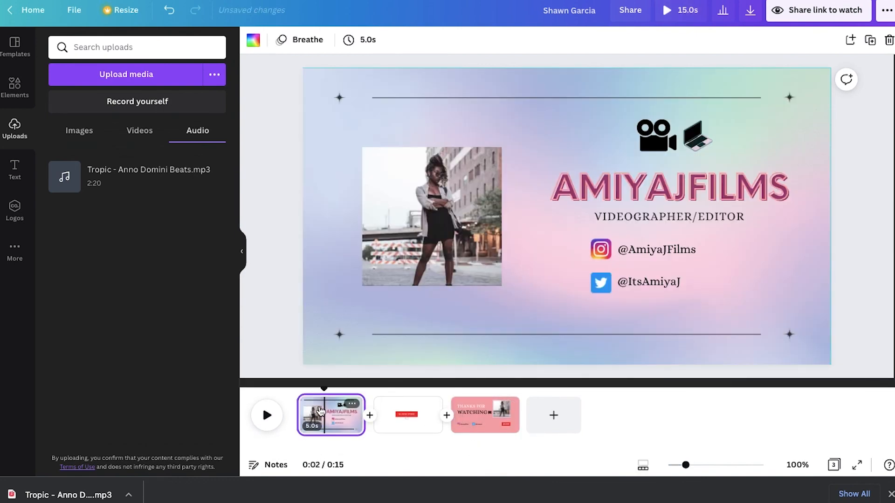
{"action": "left_click_drag", "start_coordinate": [150, 184], "coordinate": [315, 449]}
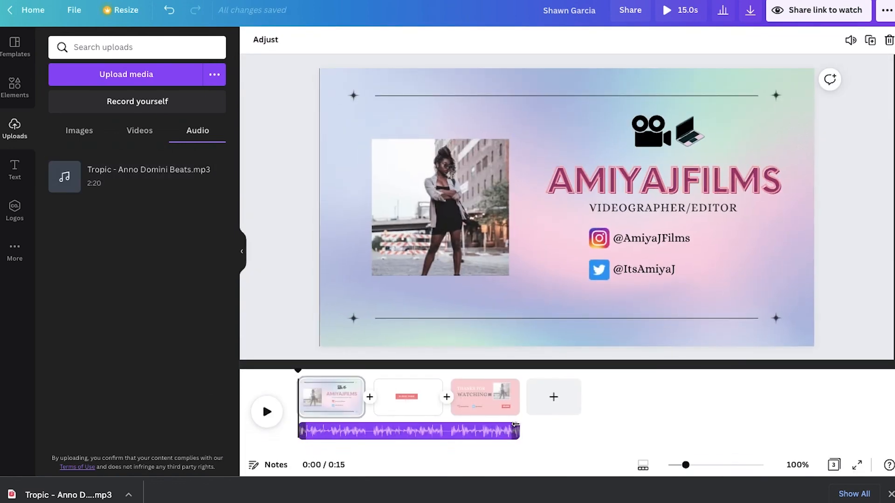
{"action": "left_click_drag", "start_coordinate": [512, 424], "coordinate": [455, 428]}
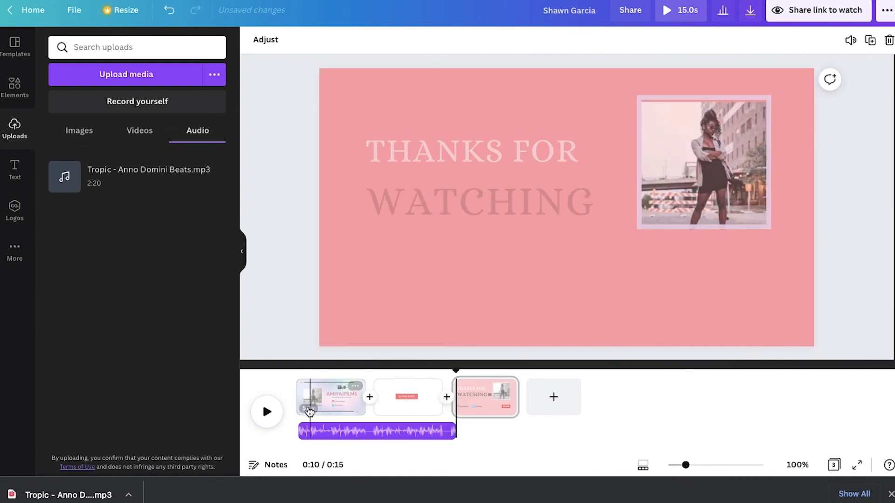
Play the video from the beginning with the volume raised to check the music, and pause on the third page.
{"action": "left_click", "coordinate": [301, 371]}
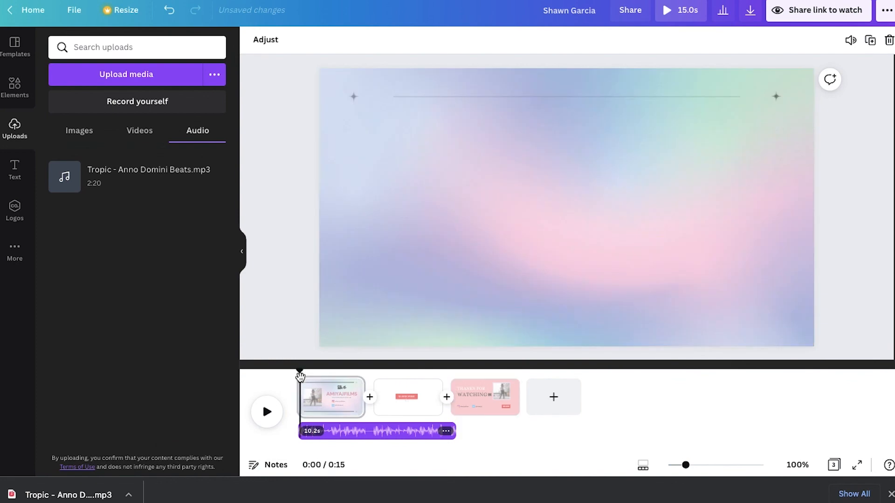
{"action": "left_click_drag", "start_coordinate": [288, 373], "coordinate": [280, 408]}
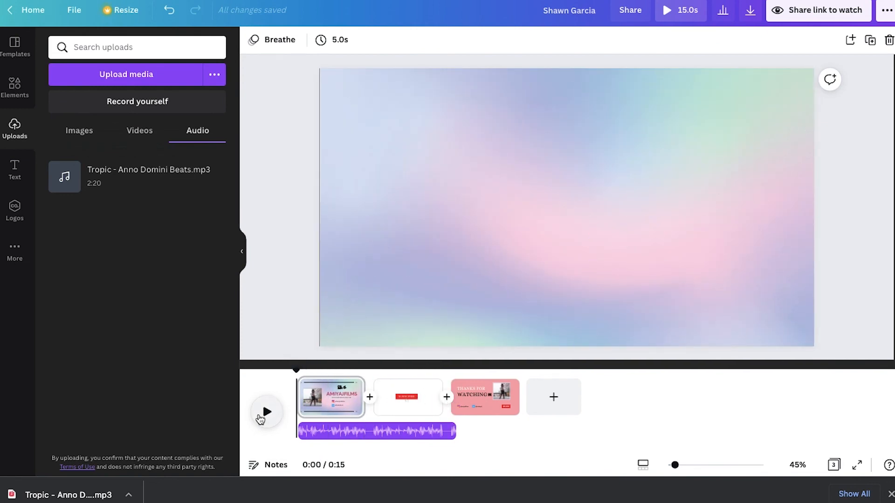
{"action": "left_click", "coordinate": [265, 412]}
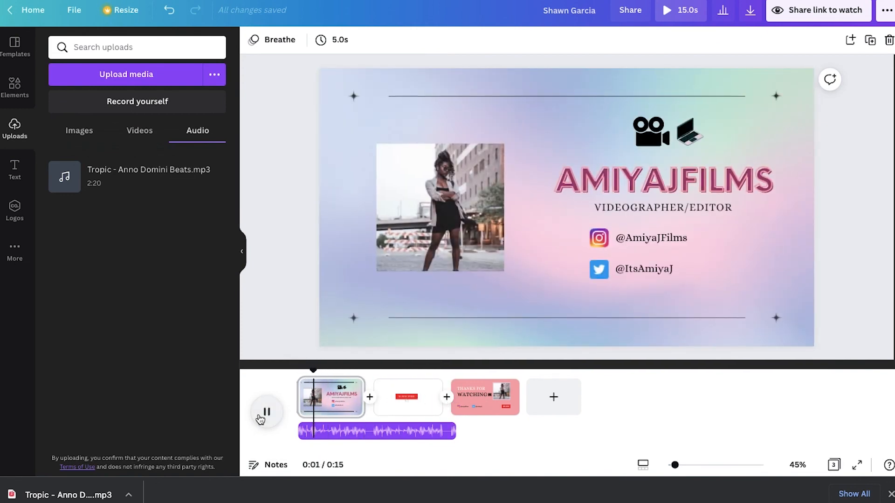
{"action": "key", "text": "XF86AudioRaiseVolume"}
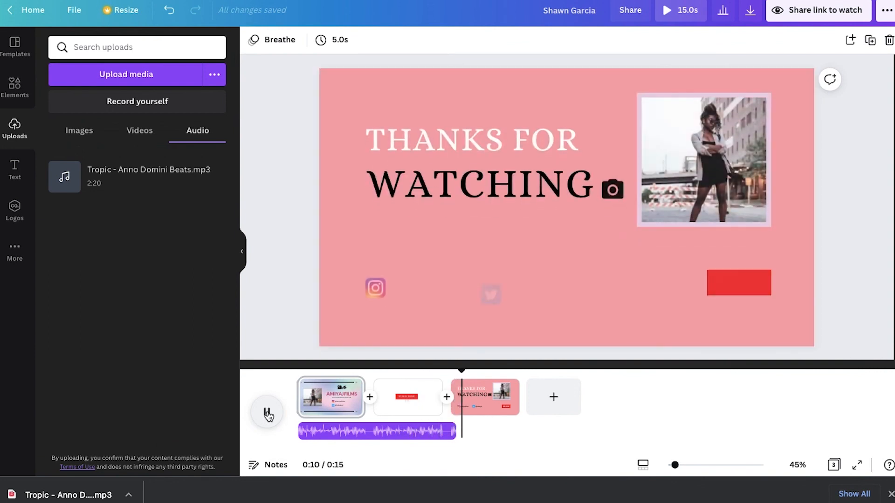
{"action": "left_click", "coordinate": [268, 413]}
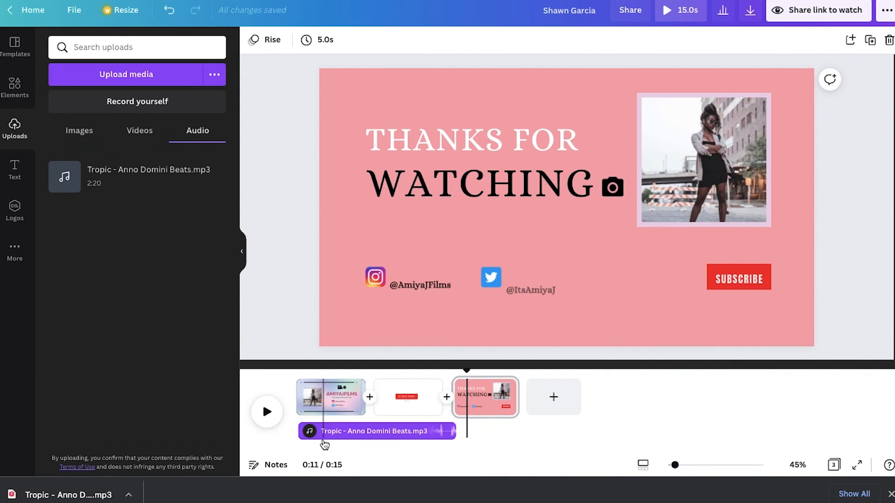
Realign the audio clip to start at 0.0 s and trim it to 10.0 s, ending with page 2.
{"action": "left_click_drag", "start_coordinate": [332, 430], "coordinate": [476, 426]}
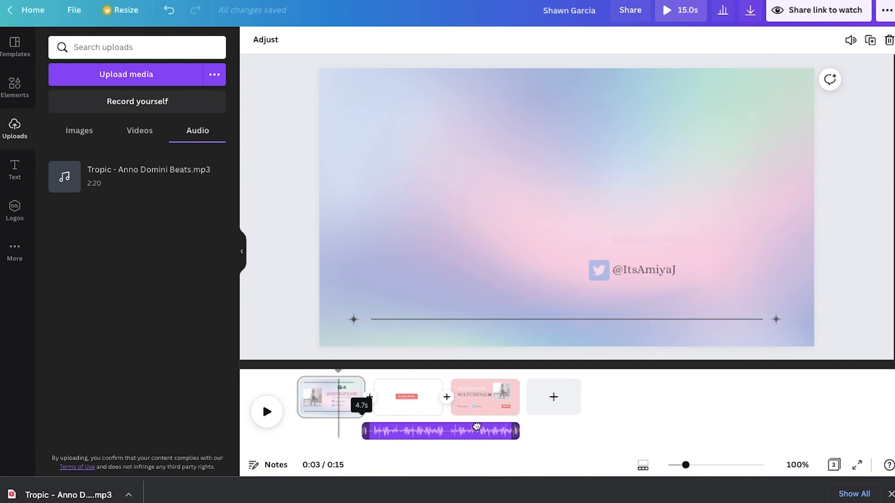
{"action": "left_click_drag", "start_coordinate": [410, 431], "coordinate": [345, 431]}
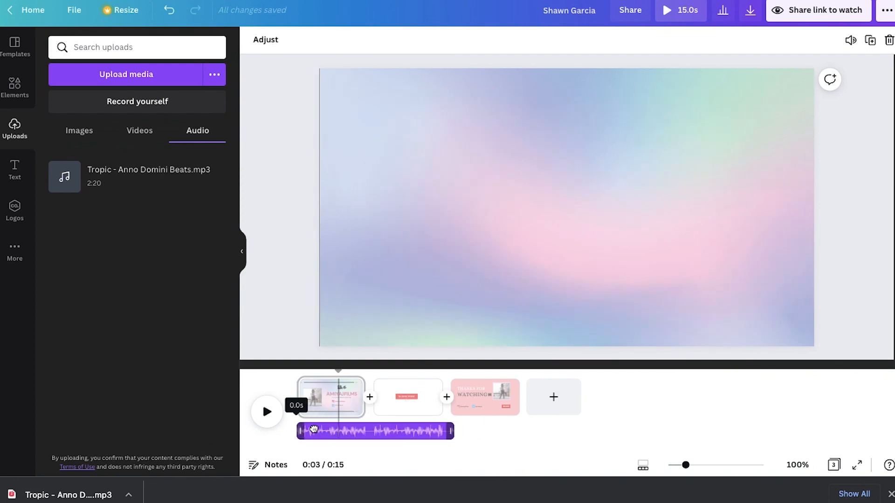
{"action": "left_click", "coordinate": [446, 432]}
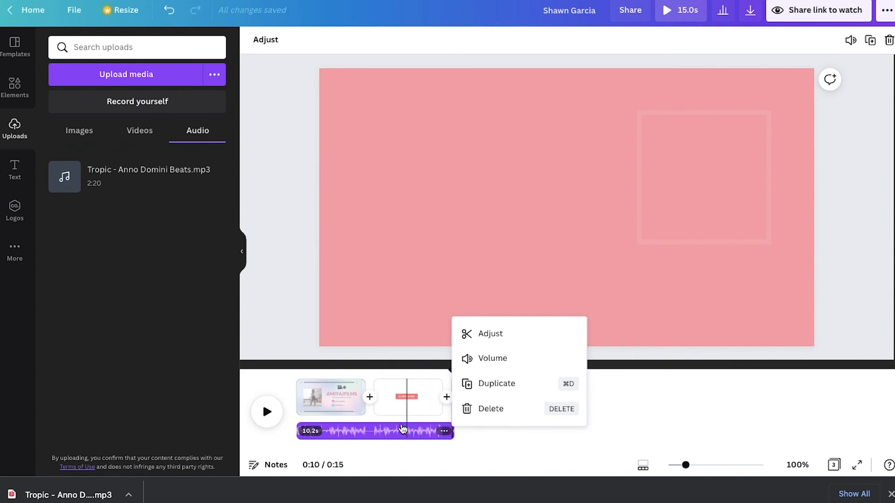
{"action": "left_click", "coordinate": [314, 407]}
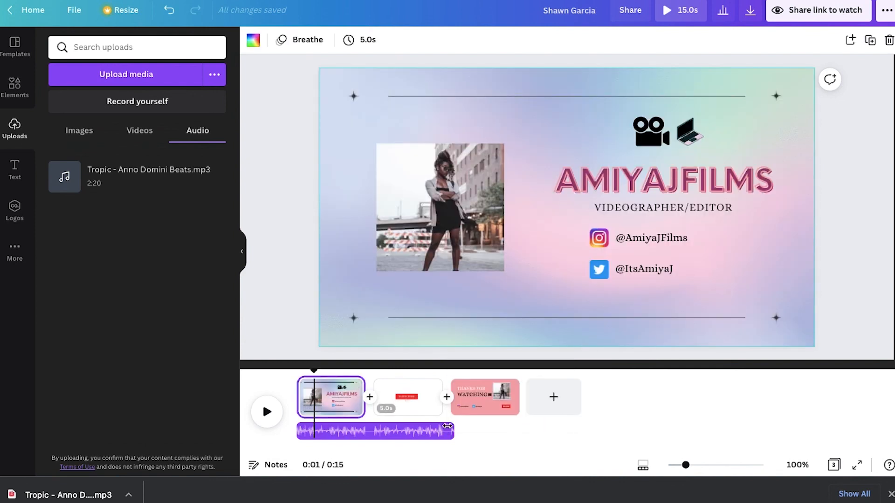
{"action": "left_click_drag", "start_coordinate": [453, 431], "coordinate": [446, 431]}
{"action": "left_click", "coordinate": [438, 404]}
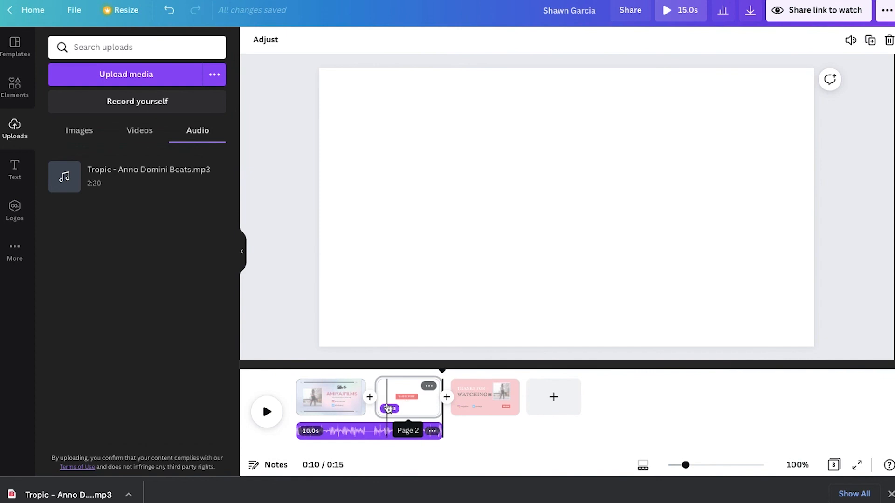
Limit the MP4 Video download to pages 1 and 2 and close the download settings.
{"action": "left_click", "coordinate": [887, 14]}
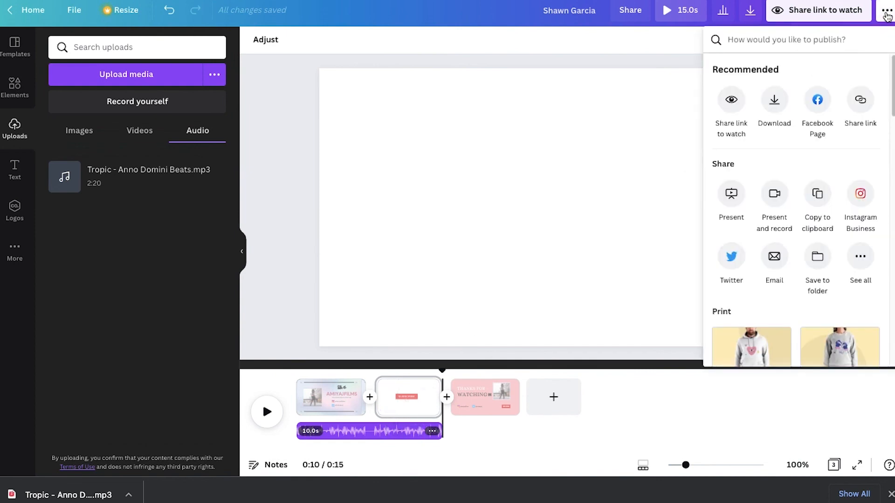
{"action": "left_click", "coordinate": [775, 104]}
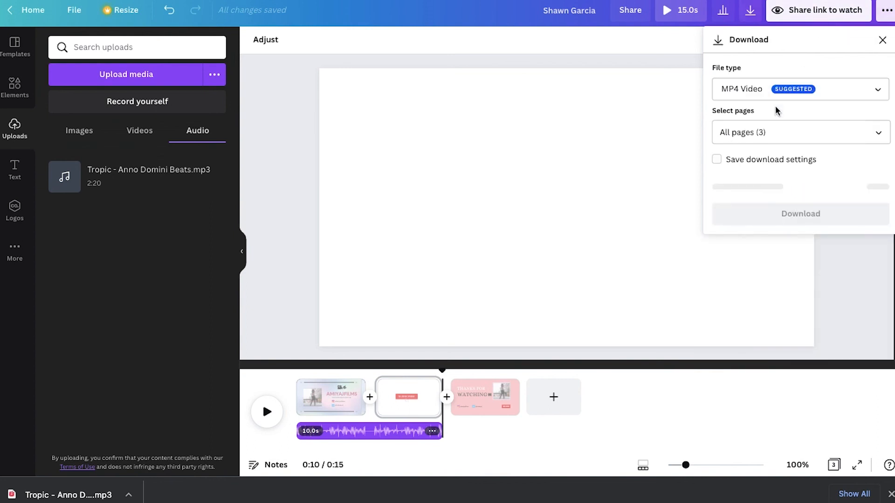
{"action": "left_click", "coordinate": [780, 132]}
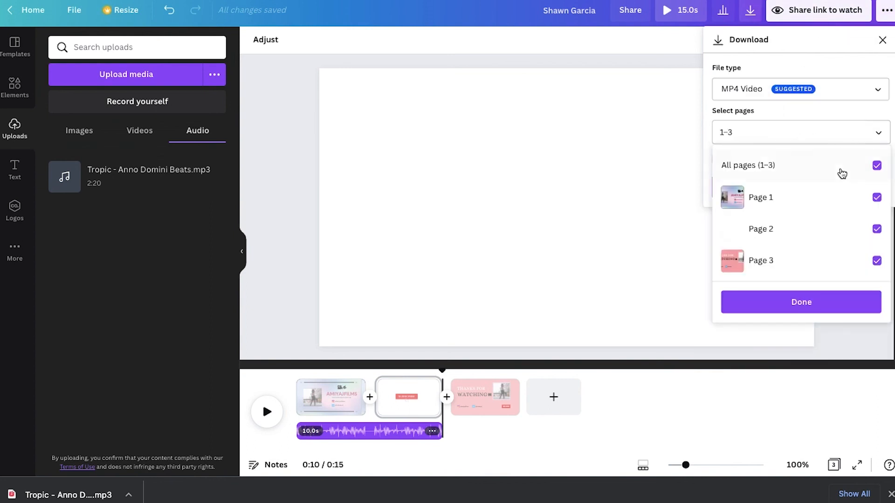
{"action": "left_click", "coordinate": [876, 167]}
{"action": "left_click", "coordinate": [877, 197]}
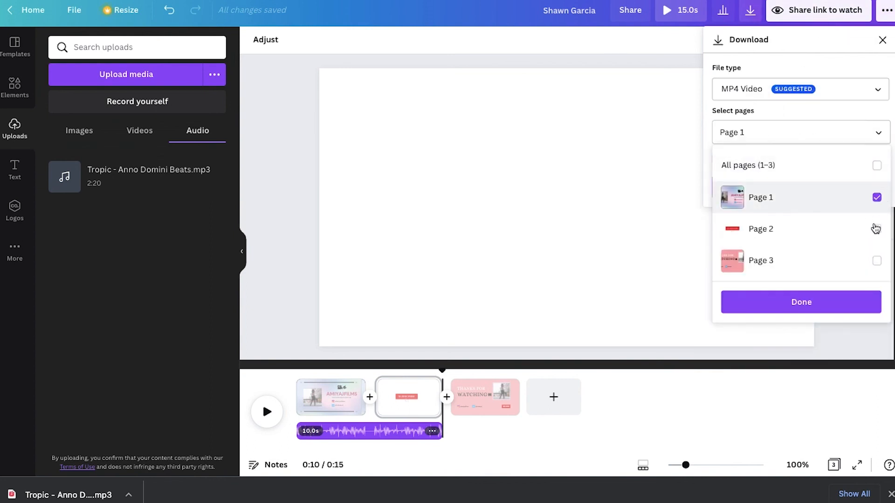
{"action": "left_click", "coordinate": [876, 229]}
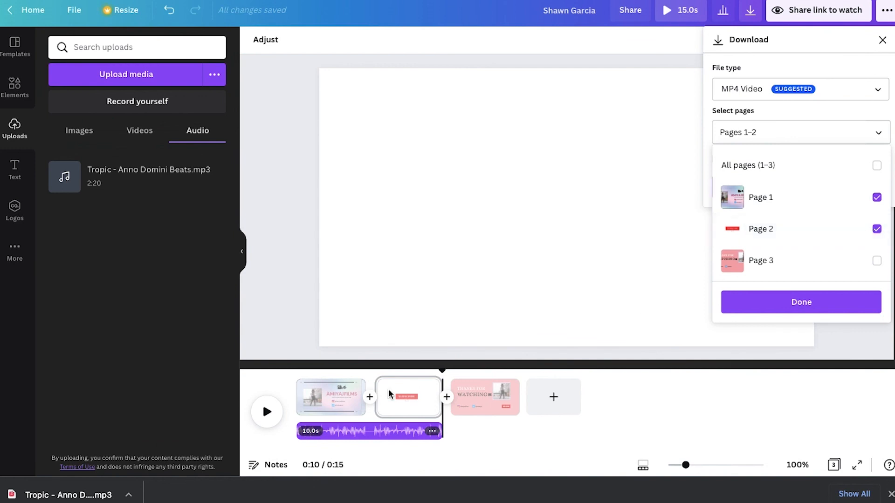
{"action": "left_click", "coordinate": [377, 425]}
Move the 10.0 s audio clip to start at 5.0 s, covering pages 2 and 3.
{"action": "left_click", "coordinate": [403, 430]}
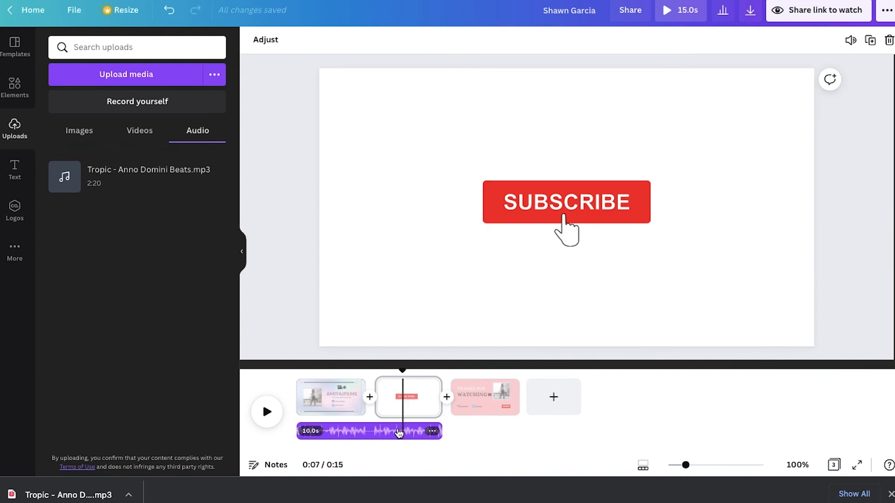
{"action": "left_click_drag", "start_coordinate": [412, 431], "coordinate": [514, 424]}
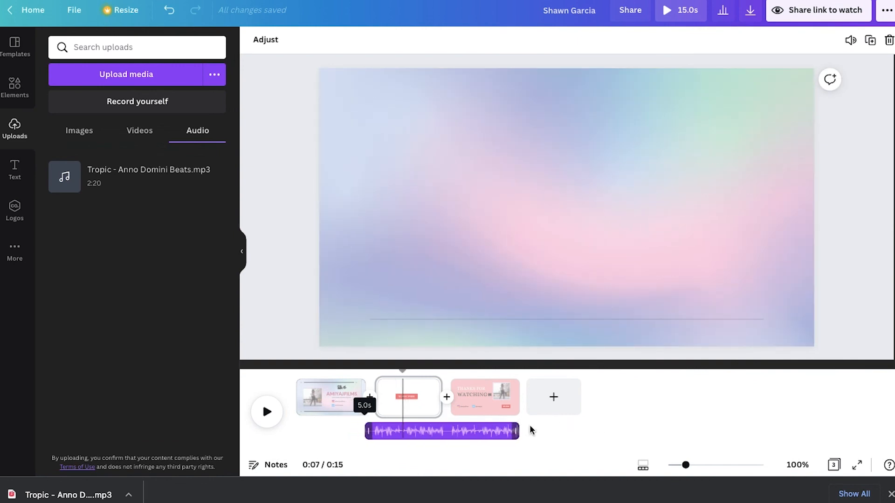
Trim the start of the audio clip so that it lasts 5.0 s and covers only page 3.
{"action": "left_click_drag", "start_coordinate": [367, 431], "coordinate": [452, 434]}
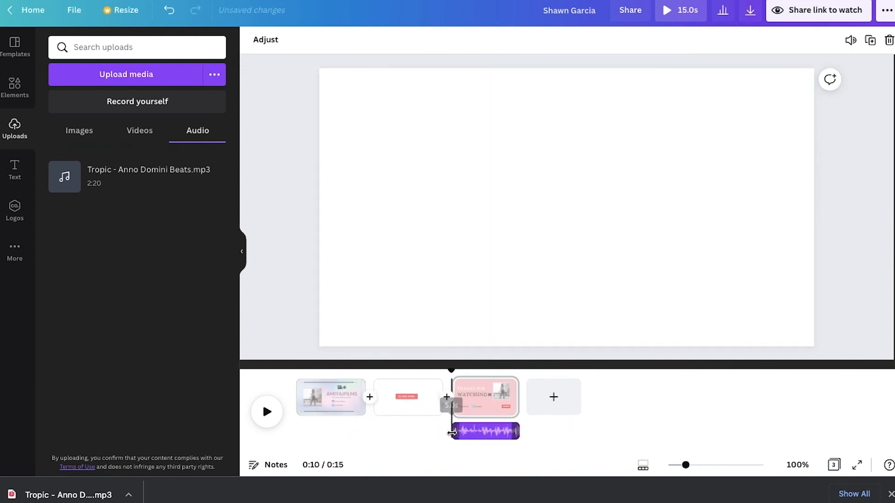
{"action": "left_click", "coordinate": [494, 433]}
Limit the MP4 Video download to page 3 only.
{"action": "left_click", "coordinate": [883, 8]}
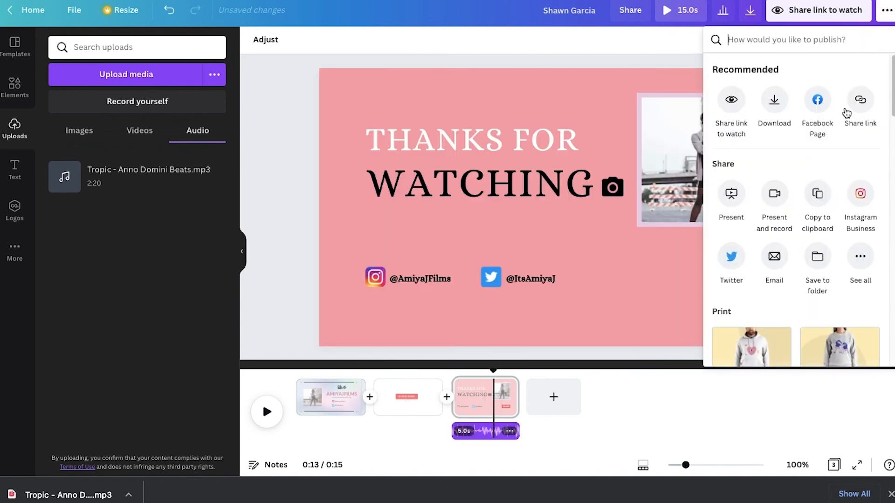
{"action": "left_click", "coordinate": [775, 113]}
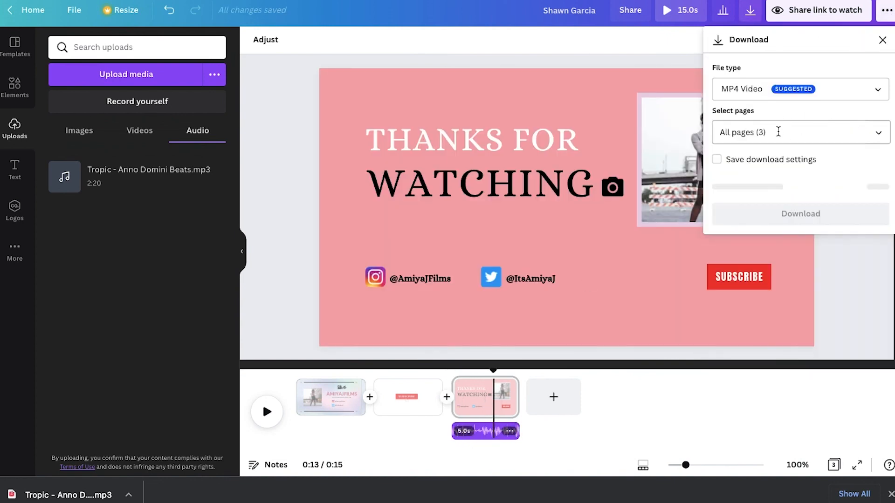
{"action": "left_click", "coordinate": [776, 132]}
{"action": "left_click", "coordinate": [877, 165]}
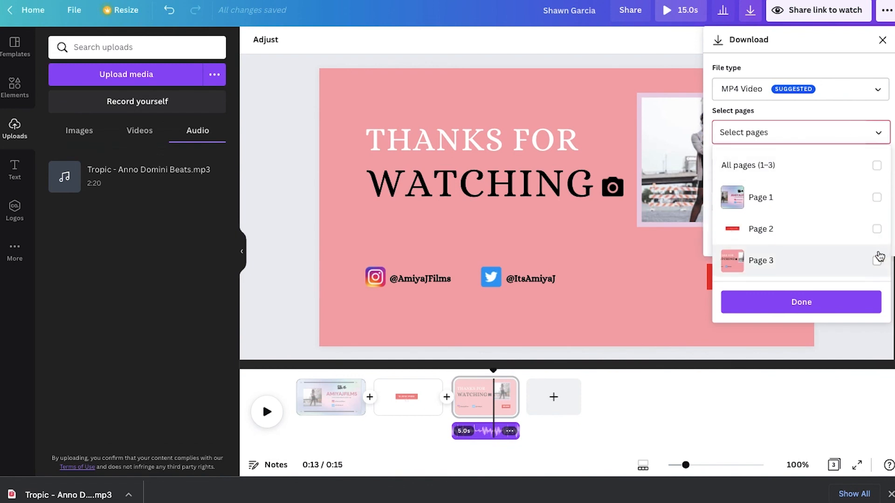
{"action": "left_click", "coordinate": [877, 261]}
{"action": "left_click", "coordinate": [859, 305]}
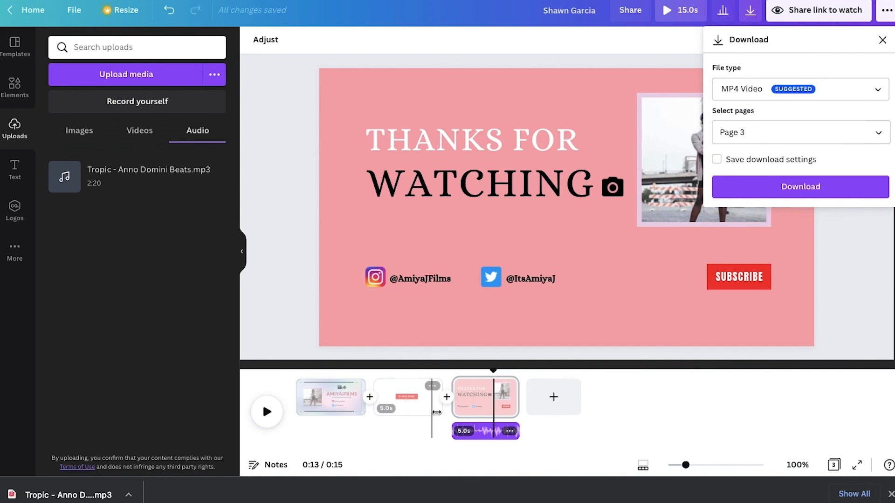
Move the audio clip to the beginning of page 1 and extend its end to 0:15, covering all three pages.
{"action": "left_click_drag", "start_coordinate": [456, 431], "coordinate": [322, 431]}
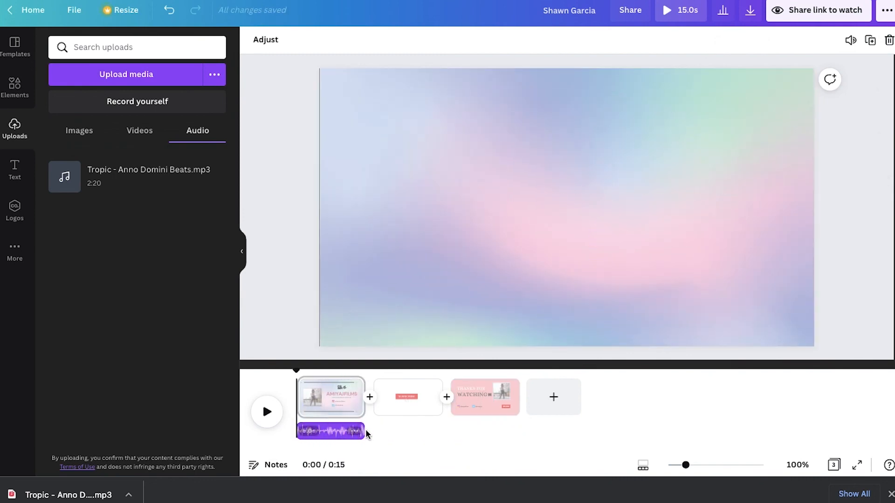
{"action": "left_click_drag", "start_coordinate": [364, 428], "coordinate": [441, 431]}
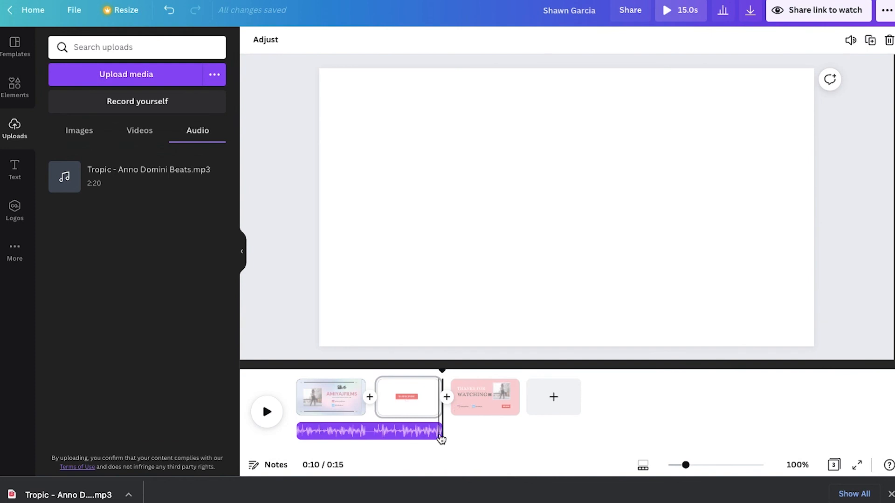
{"action": "left_click_drag", "start_coordinate": [442, 432], "coordinate": [520, 432]}
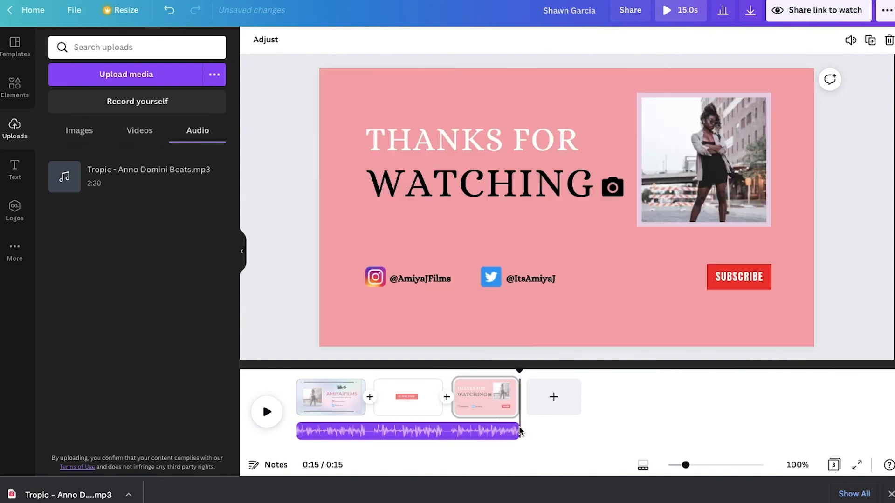
Return the playhead to the start of the video and preview it in full screen.
{"action": "left_click_drag", "start_coordinate": [517, 368], "coordinate": [258, 365]}
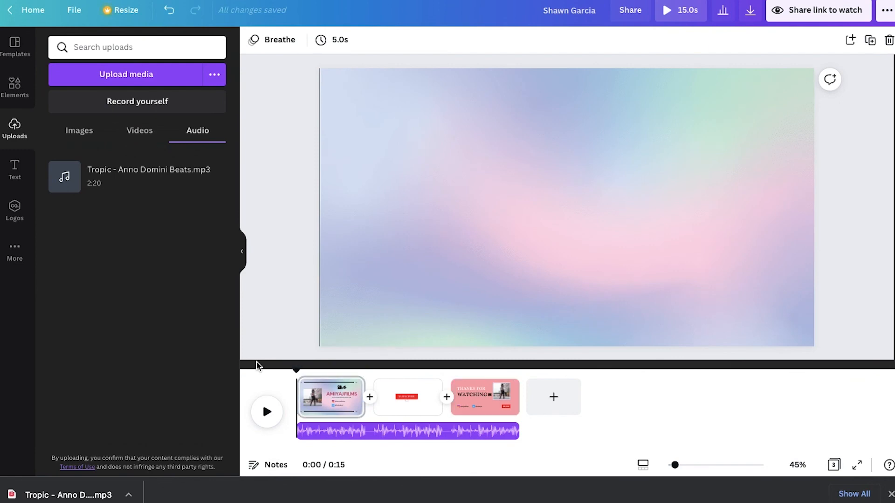
{"action": "left_click", "coordinate": [858, 466]}
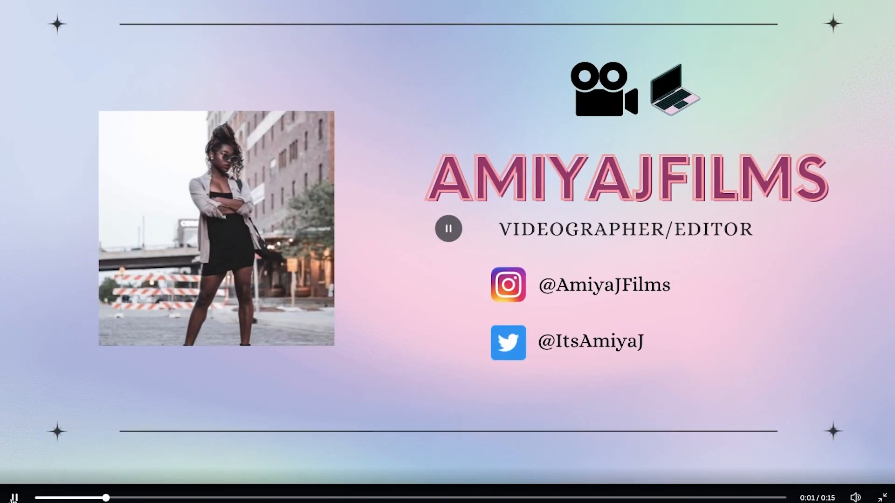